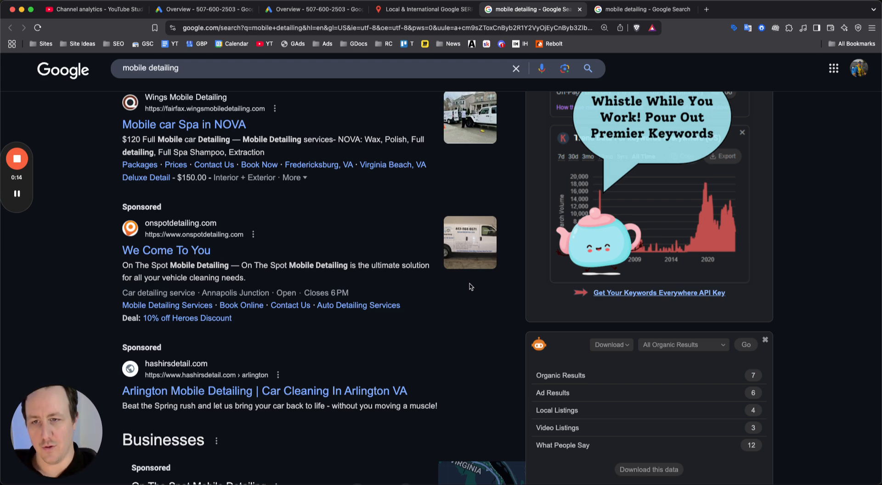
pyautogui.scroll(3, 468, 286)
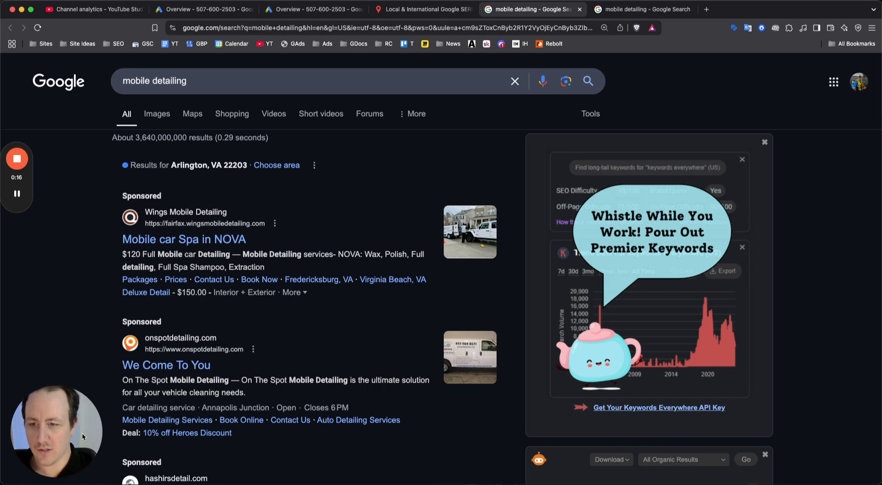
pyautogui.moveTo(83, 467); pyautogui.dragTo(816, 461)
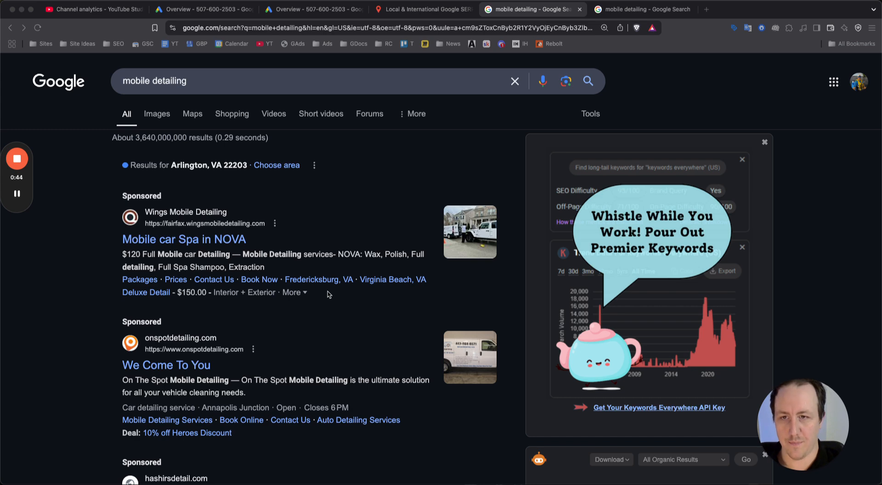
pyautogui.click(623, 10)
pyautogui.hotkey('ctrl', 'shift', 'Tab')
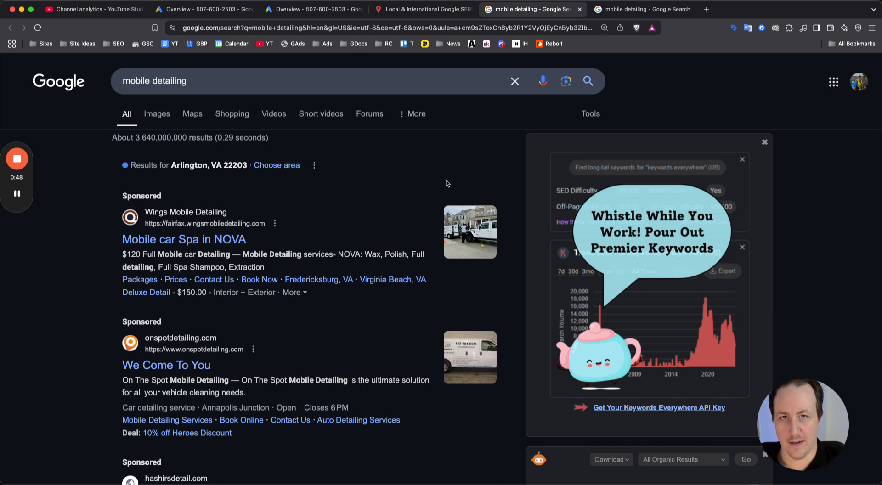
# - Examine the Arlington, VA results for "mobile detailing", from the sponsored ads through the business listings to the organic results
pyautogui.scroll(-2, 327, 234)
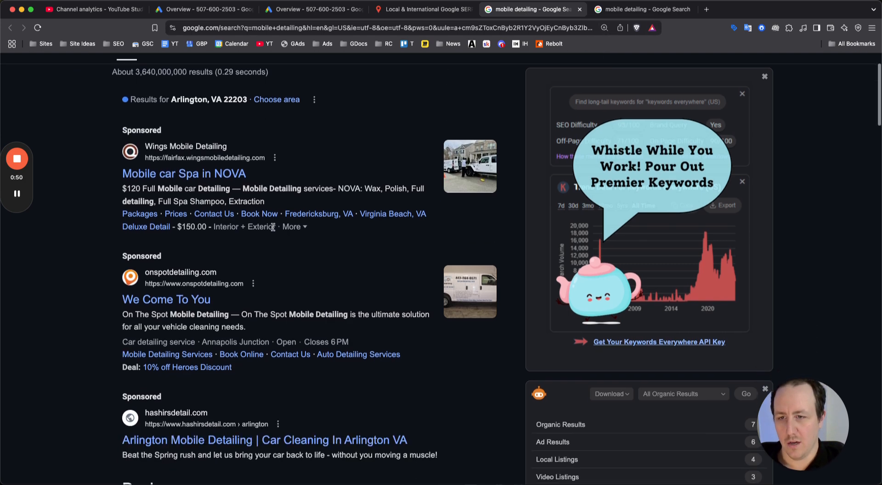
pyautogui.scroll(2, 193, 214)
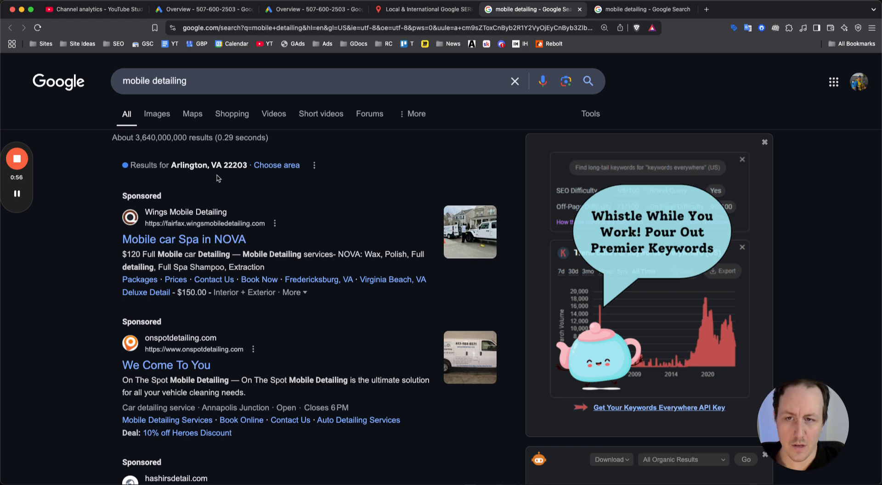
pyautogui.scroll(-4, 201, 162)
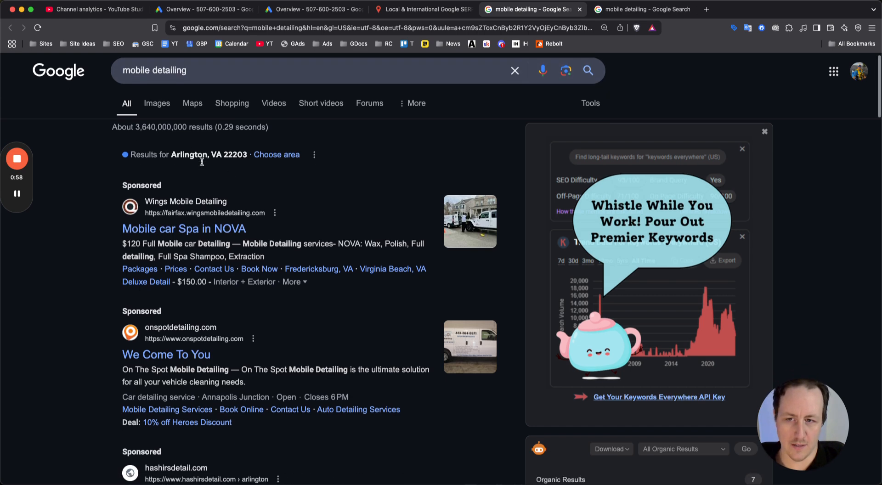
pyautogui.scroll(-3, 208, 173)
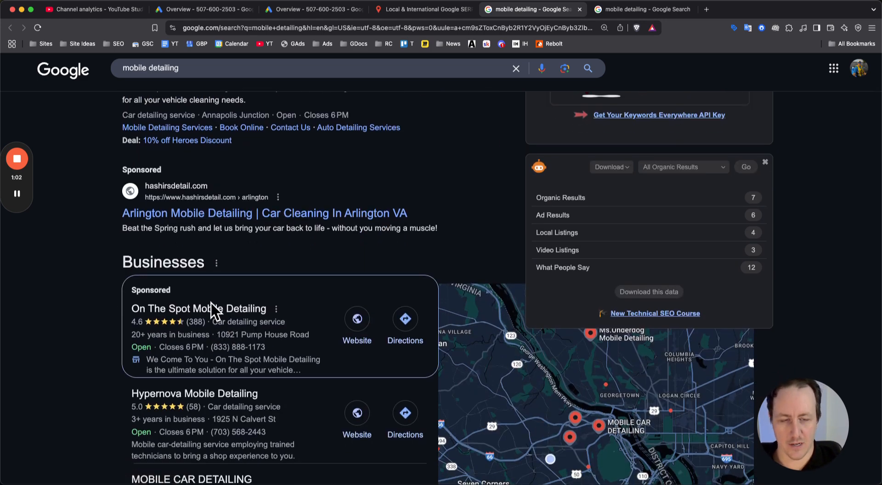
pyautogui.scroll(-5, 207, 302)
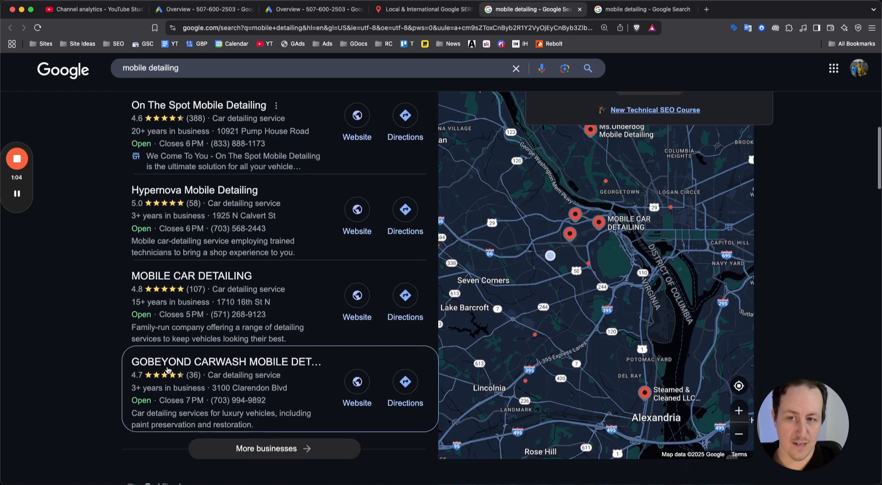
pyautogui.scroll(-9, 160, 374)
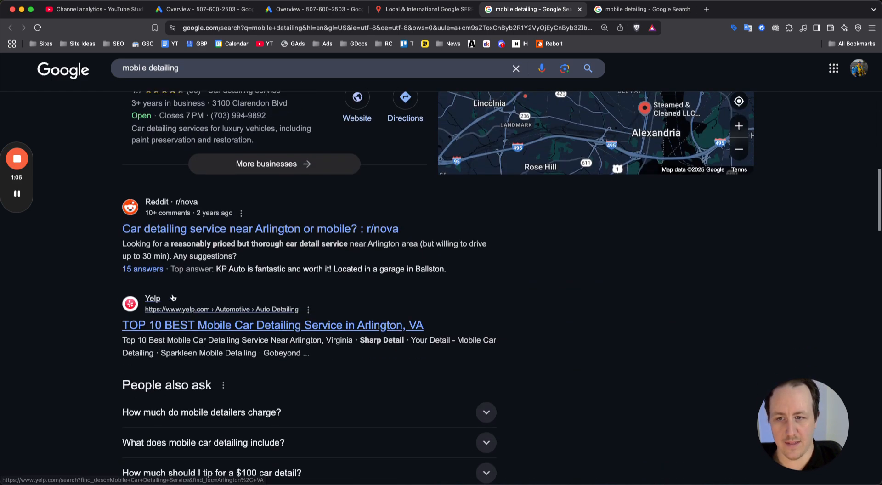
pyautogui.scroll(2, 194, 203)
pyautogui.scroll(-9, 197, 276)
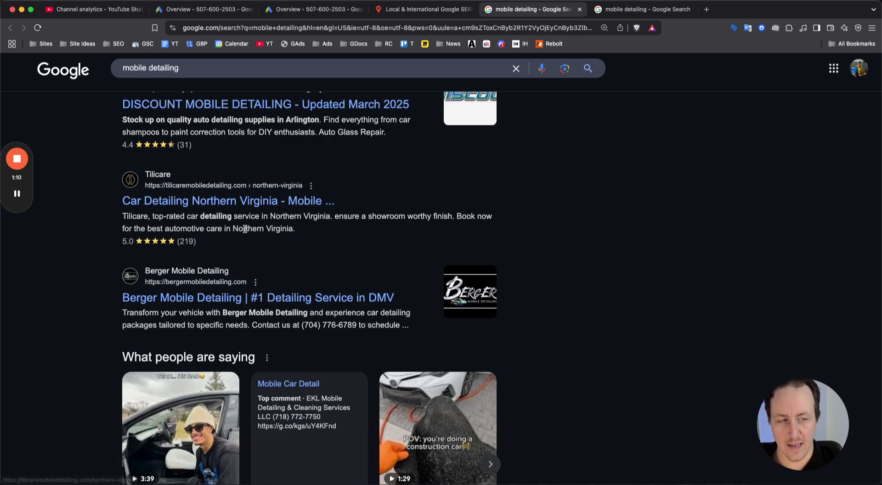
pyautogui.scroll(-9, 238, 221)
pyautogui.scroll(-5, 246, 232)
pyautogui.scroll(15, 276, 298)
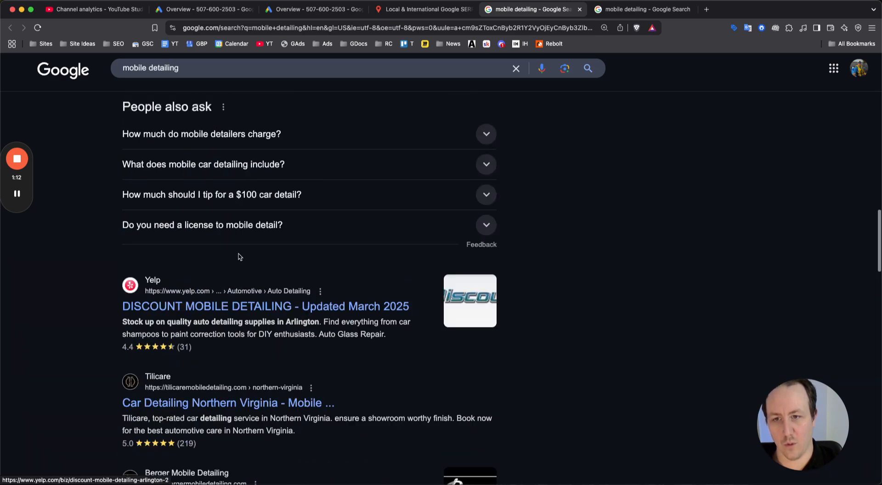
pyautogui.scroll(20, 281, 317)
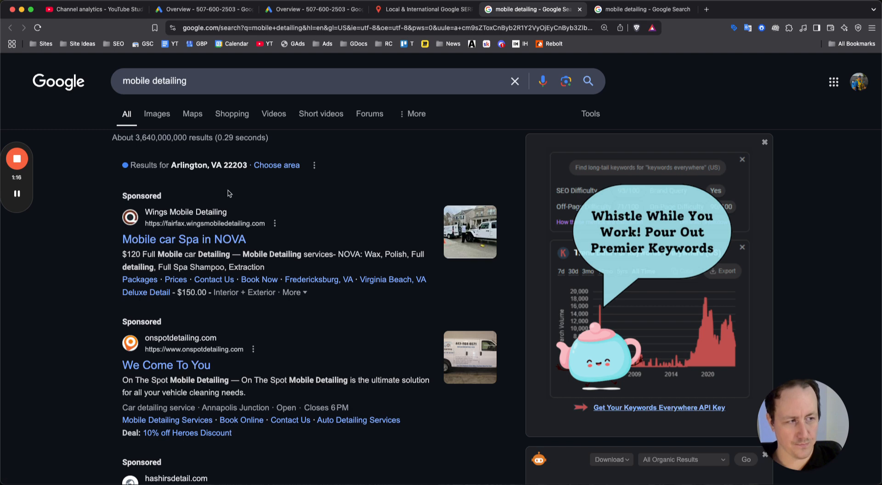
# - Review the sponsored ads and the map business listings that precede the organic results for Arlington, VA
pyautogui.scroll(-5, 255, 238)
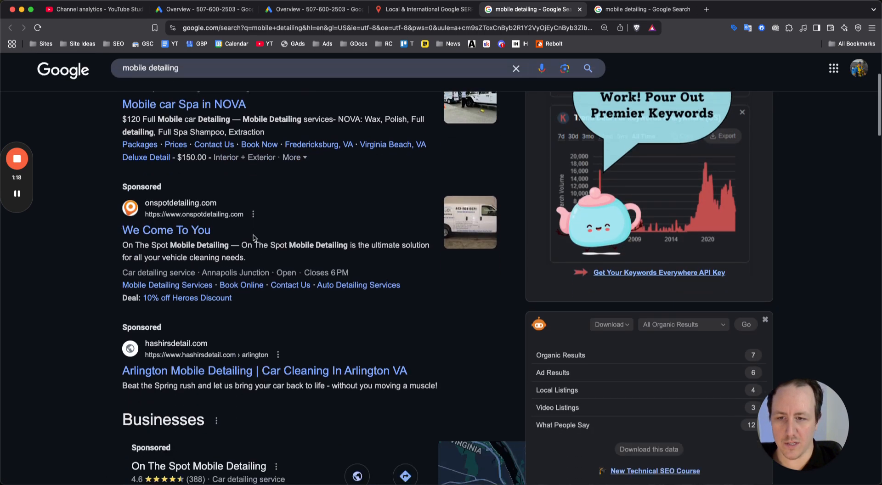
pyautogui.scroll(3, 246, 255)
pyautogui.scroll(-2, 244, 260)
pyautogui.scroll(-5, 244, 260)
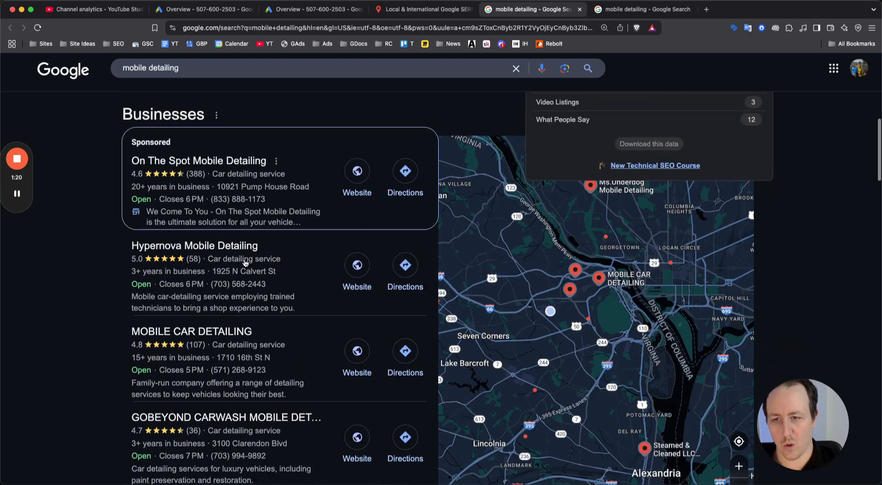
pyautogui.scroll(-1, 291, 269)
pyautogui.scroll(-6, 291, 270)
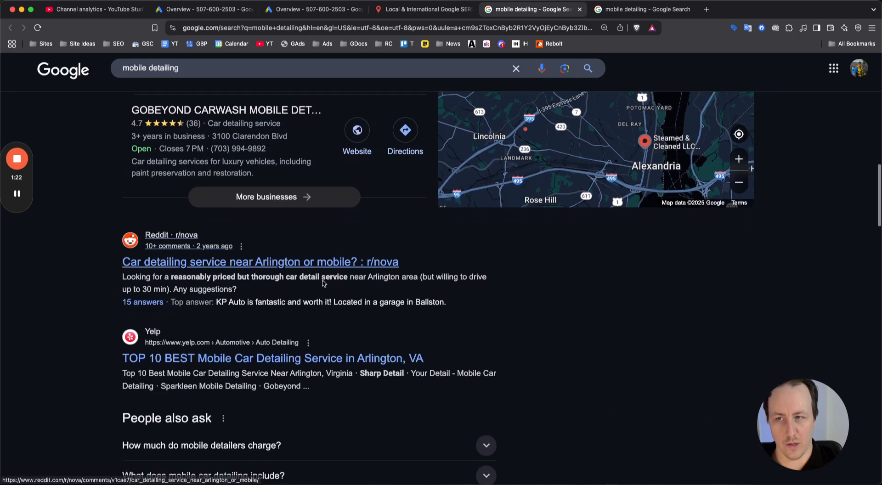
pyautogui.scroll(15, 257, 229)
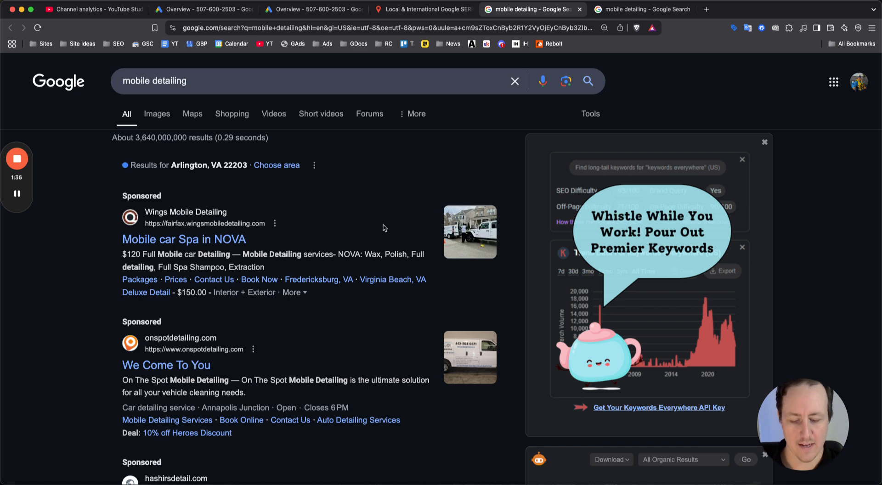
pyautogui.scroll(-2, 193, 228)
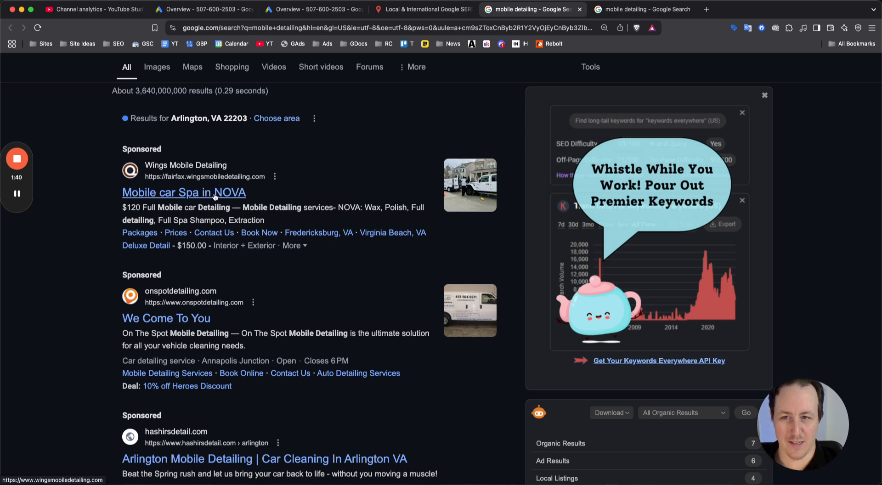
pyautogui.scroll(1, 239, 225)
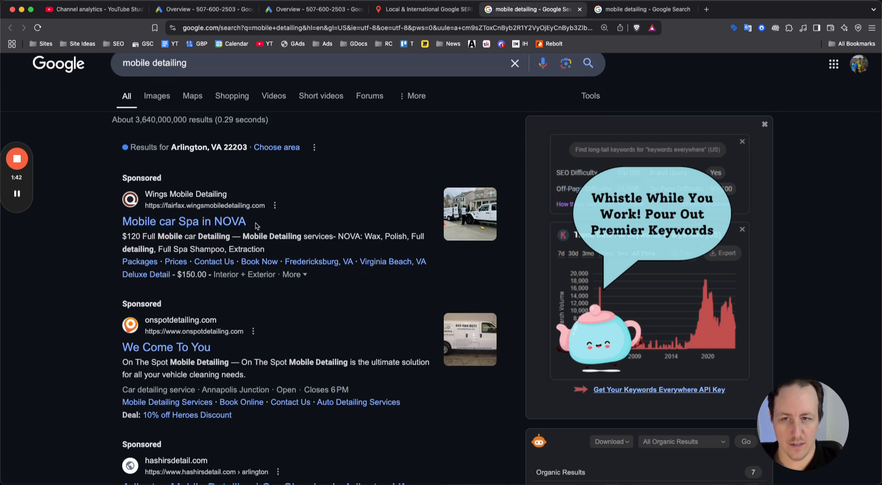
pyautogui.scroll(-4, 130, 232)
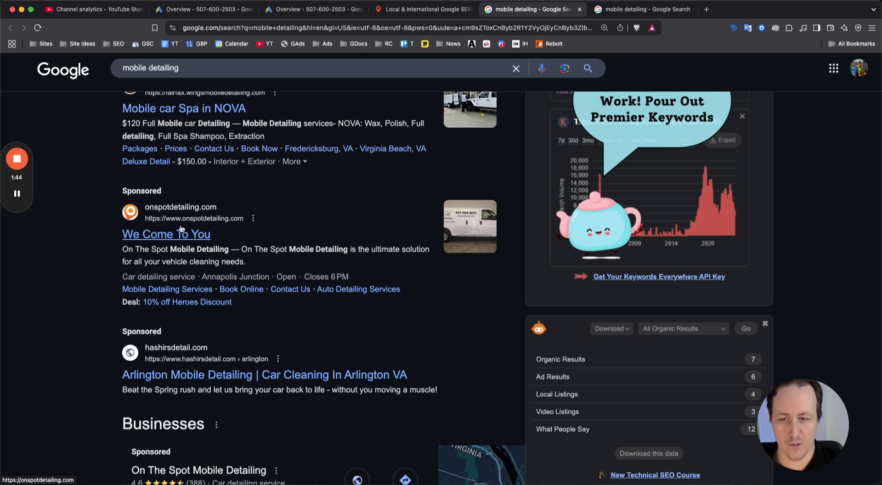
pyautogui.scroll(-2, 132, 237)
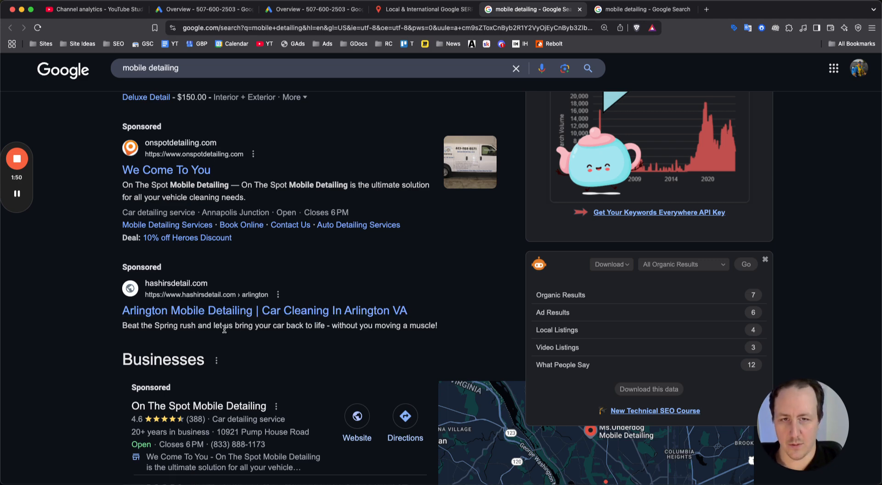
pyautogui.scroll(5, 224, 329)
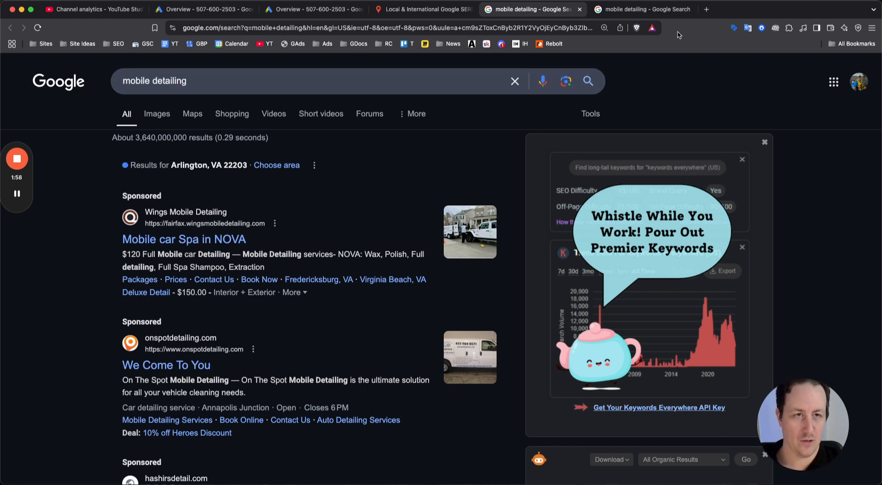
# - Examine the Houston, TX results for "mobile detailing", including the sponsored ads, business listings, organic results and videos
pyautogui.click(647, 10)
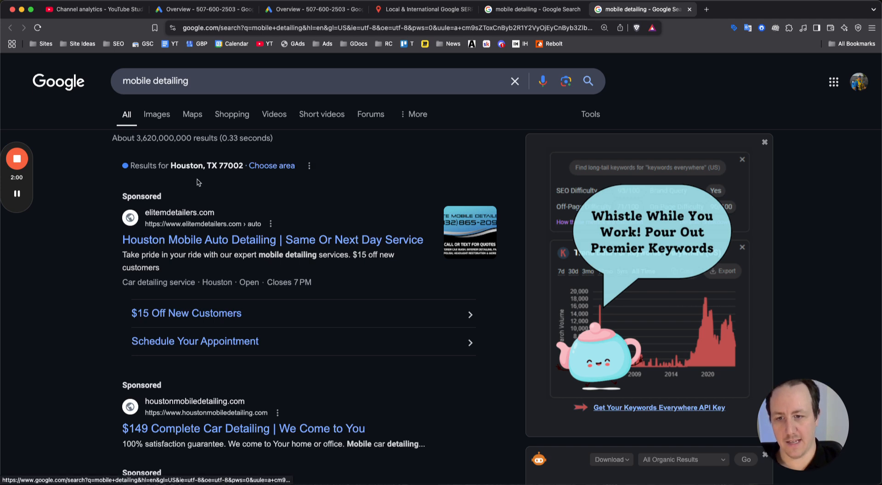
pyautogui.scroll(-6, 198, 177)
pyautogui.scroll(7, 177, 165)
pyautogui.scroll(-5, 178, 165)
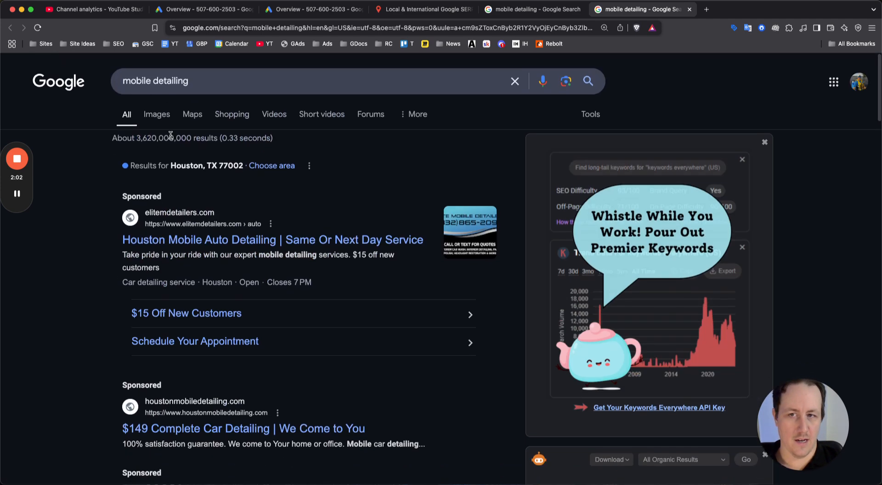
pyautogui.scroll(-2, 197, 305)
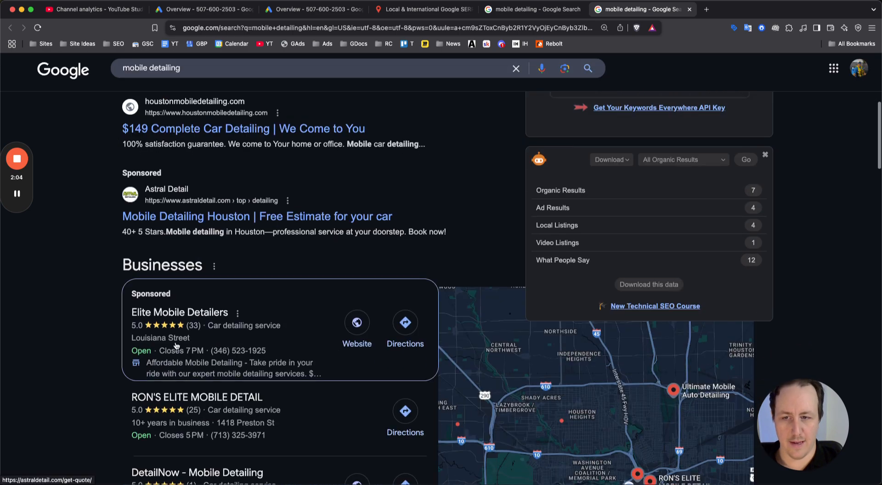
pyautogui.scroll(-8, 177, 344)
pyautogui.scroll(-4, 176, 321)
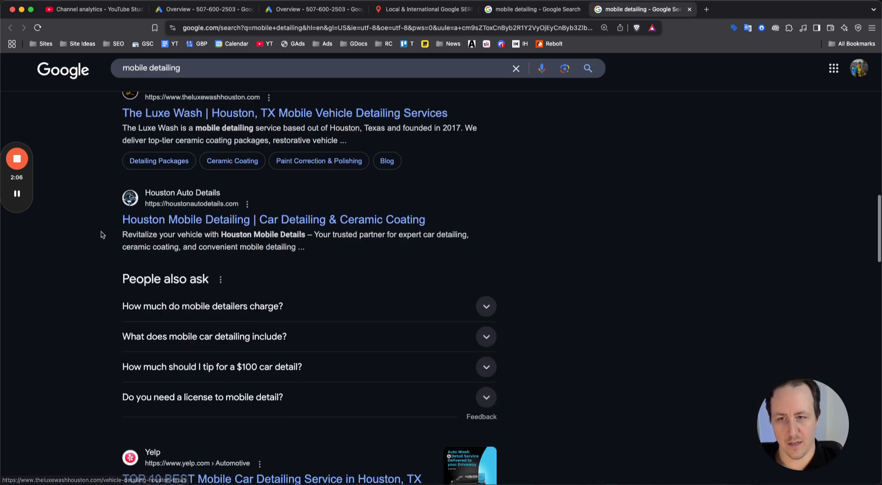
pyautogui.scroll(-7, 189, 260)
pyautogui.scroll(-15, 190, 259)
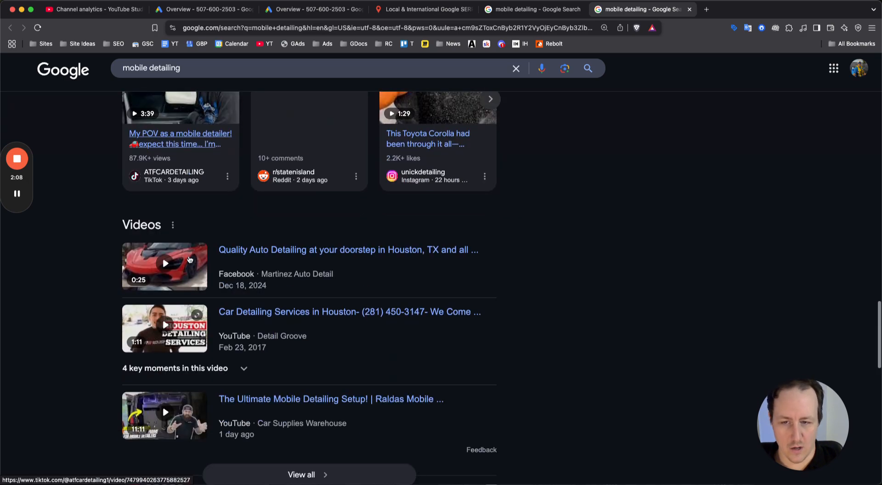
pyautogui.scroll(-1, 271, 353)
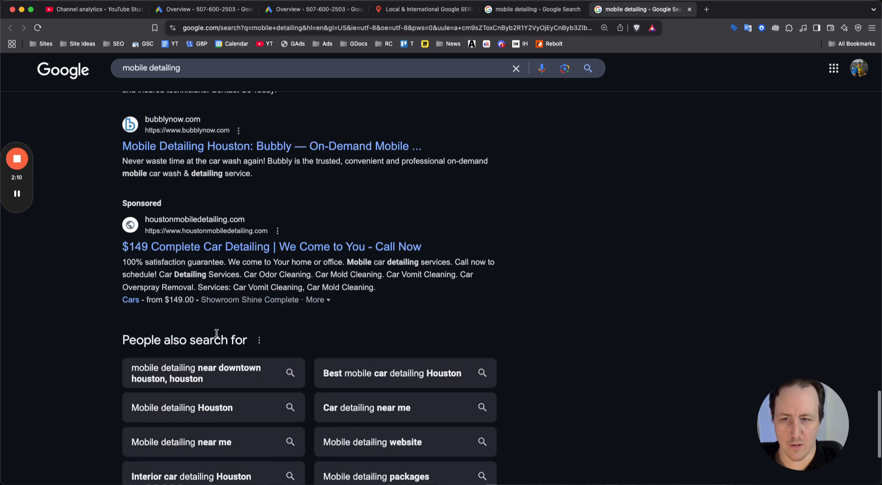
pyautogui.scroll(5, 230, 331)
pyautogui.scroll(-2, 170, 296)
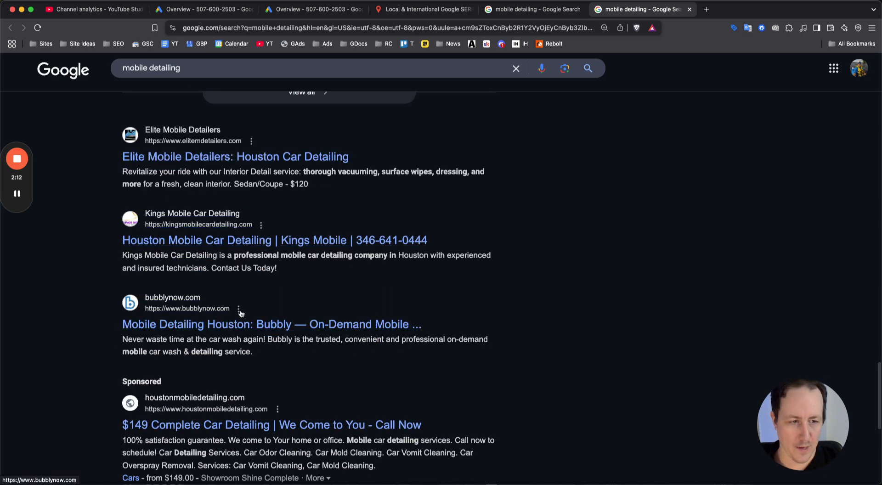
pyautogui.scroll(20, 334, 183)
pyautogui.scroll(5, 335, 108)
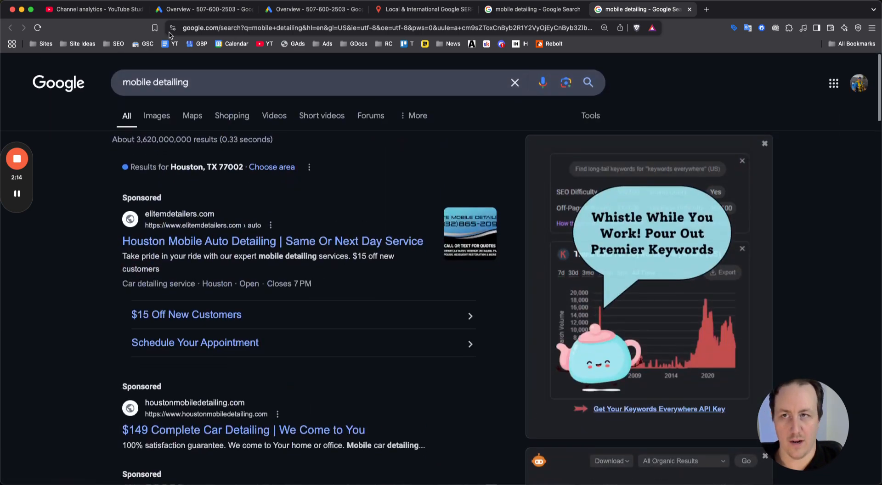
# - Switch to the Google Ads account overview and start creating a new campaign
pyautogui.click(184, 9)
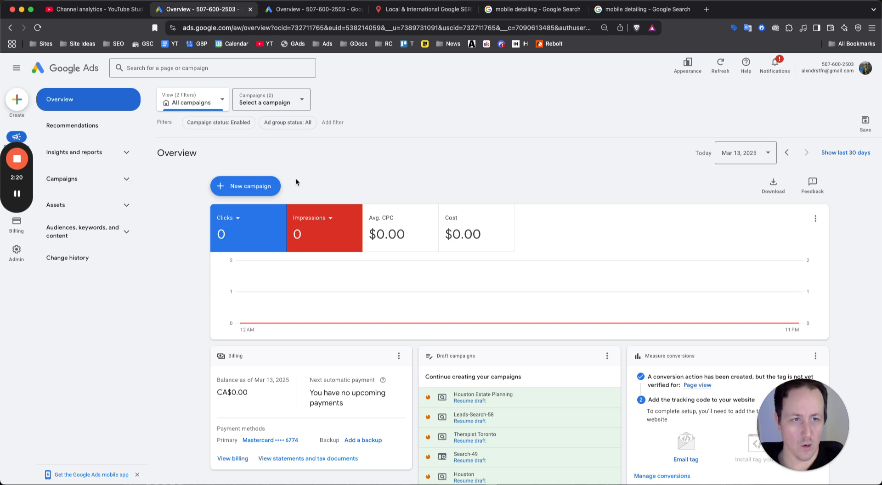
pyautogui.click(219, 184)
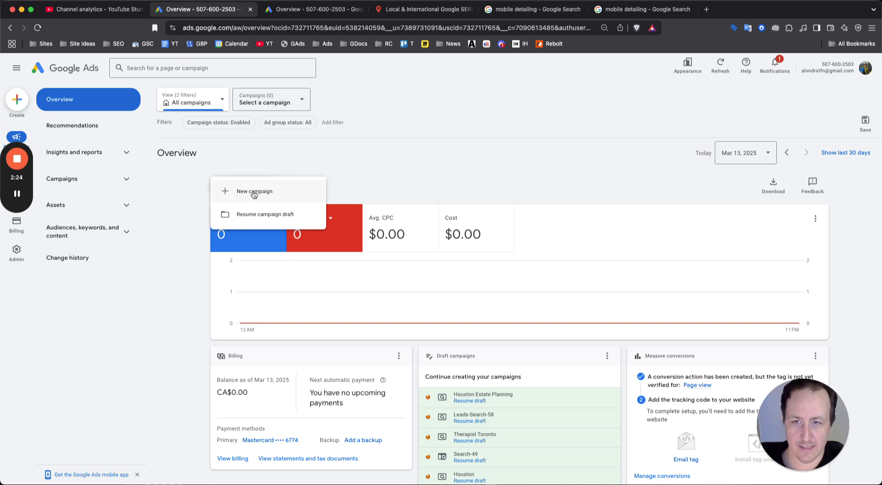
pyautogui.click(253, 193)
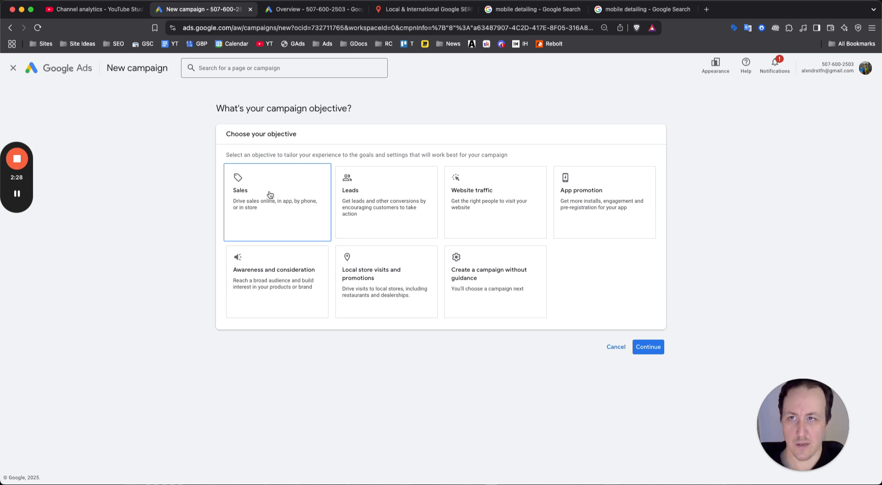
# - Choose Leads as the campaign objective and review the conversion goals offered for it
pyautogui.click(384, 186)
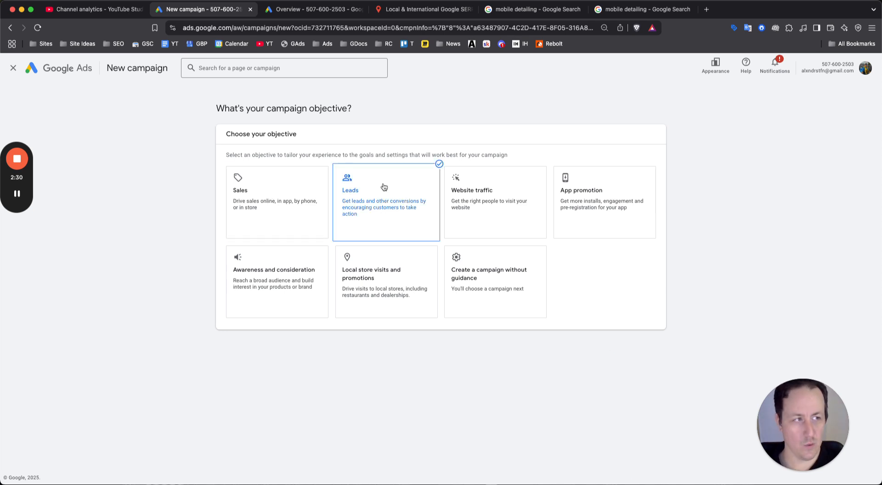
pyautogui.scroll(-2, 433, 265)
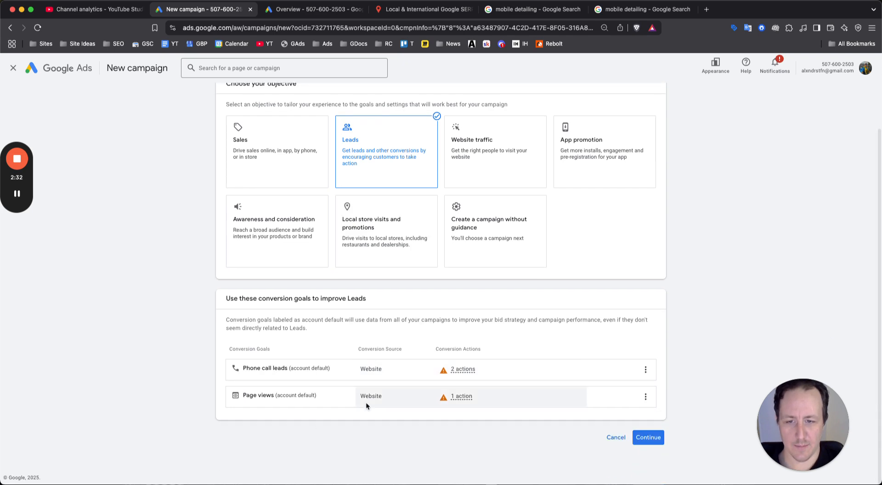
pyautogui.keyDown('ctrl'); pyautogui.scroll(5, 285, 386); pyautogui.keyUp('ctrl')
pyautogui.keyDown('ctrl'); pyautogui.scroll(-5, 285, 388); pyautogui.keyUp('ctrl')
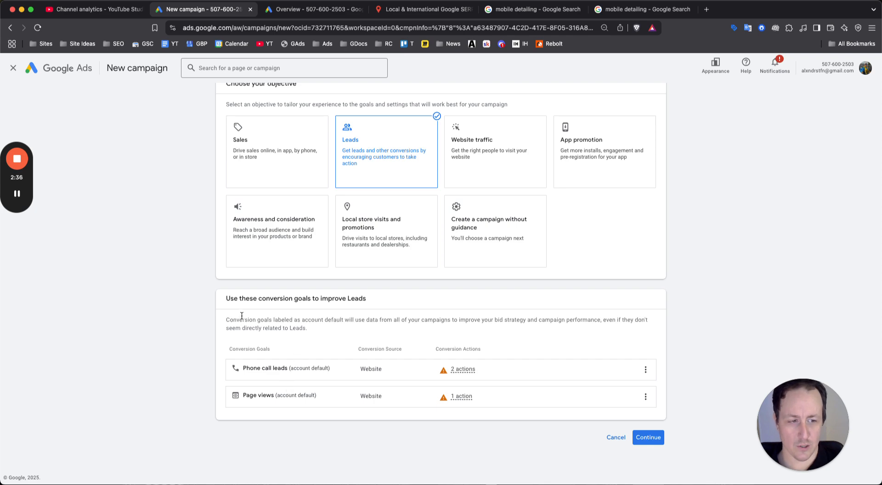
# - Keep the account-default conversion goals for Leads and choose Search as the campaign type
pyautogui.keyDown('ctrl'); pyautogui.scroll(3, 242, 318); pyautogui.keyUp('ctrl')
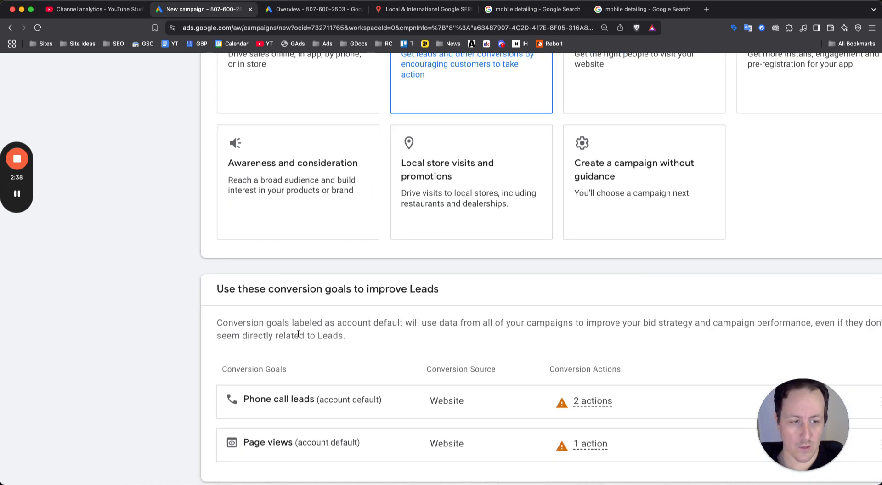
pyautogui.keyDown('ctrl'); pyautogui.scroll(-3, 297, 335); pyautogui.keyUp('ctrl')
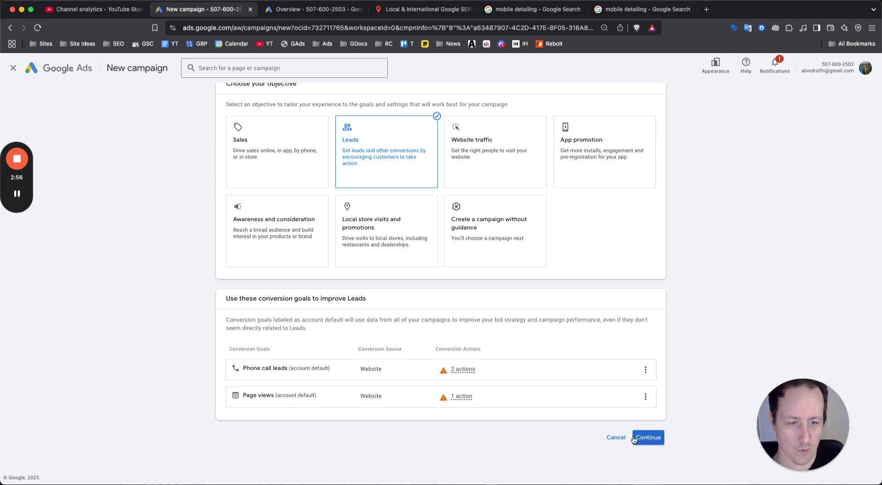
pyautogui.click(657, 443)
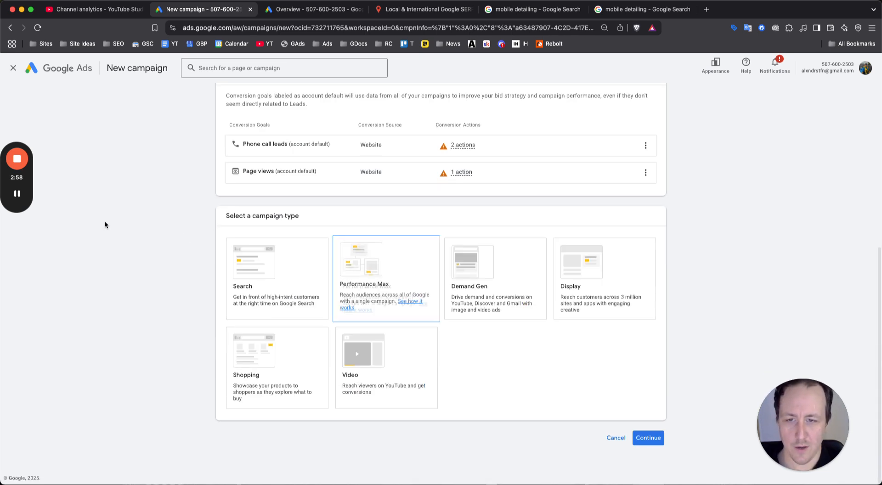
pyautogui.click(232, 267)
pyautogui.click(291, 270)
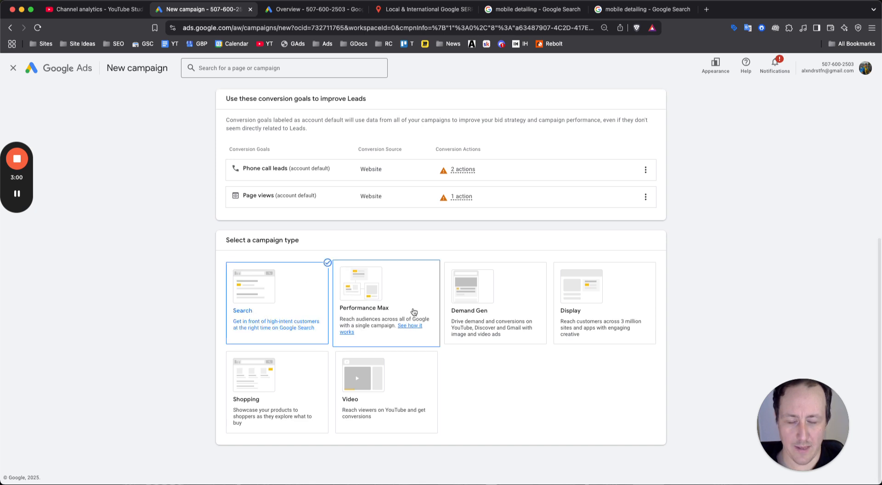
# - Leave all the ways to reach the goal unselected and proceed to naming the campaign
pyautogui.scroll(-1, 383, 294)
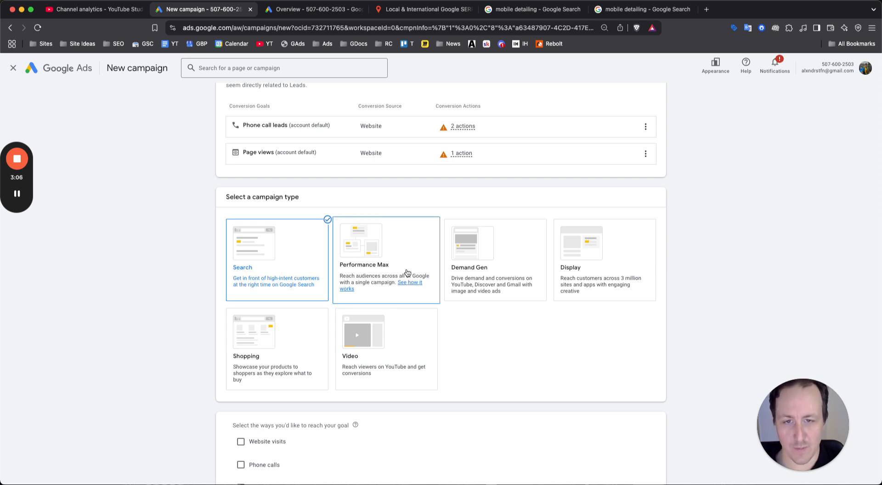
pyautogui.scroll(-2, 367, 252)
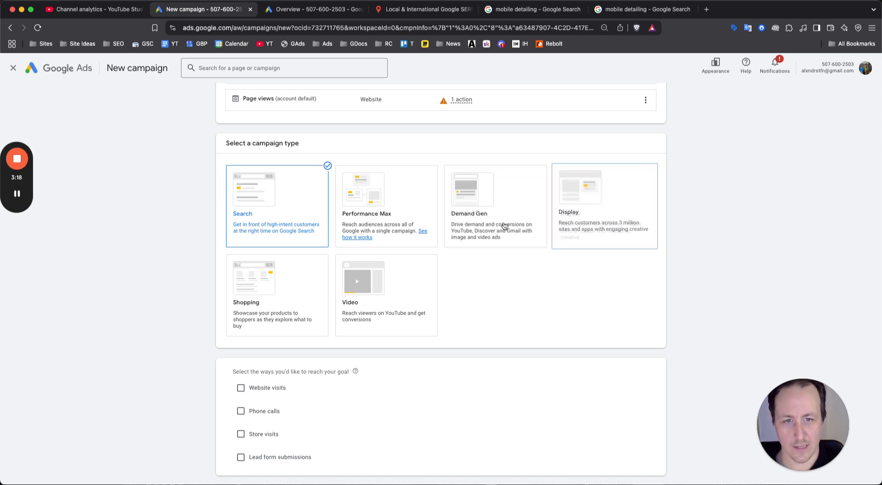
pyautogui.scroll(-2, 493, 218)
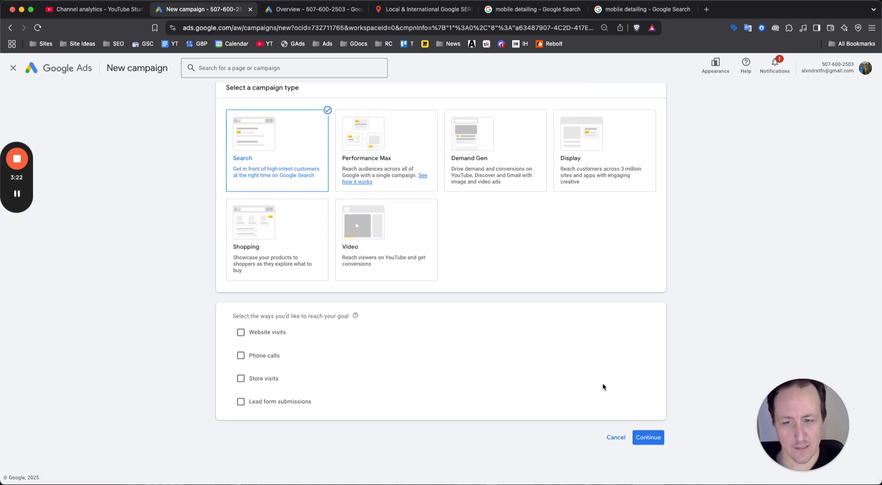
pyautogui.click(642, 437)
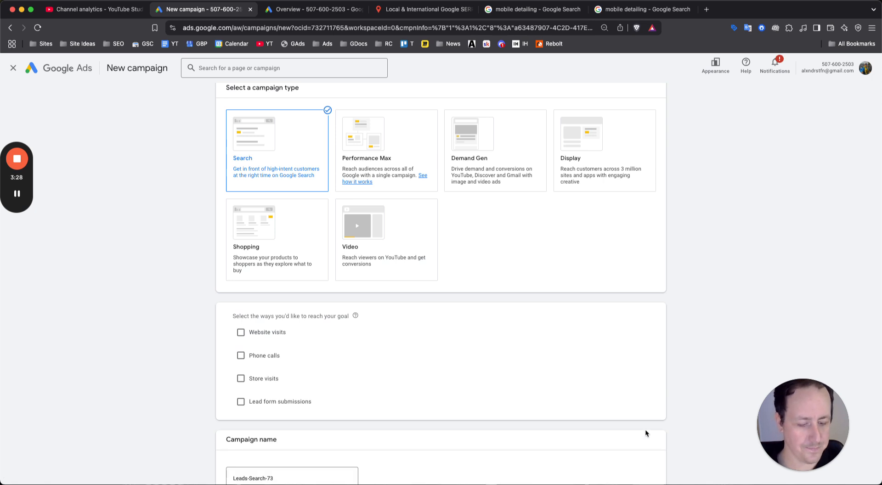
# - Name the campaign "Detailing San Diego" and start it as a new campaign instead of resuming a saved draft
pyautogui.scroll(-1, 645, 429)
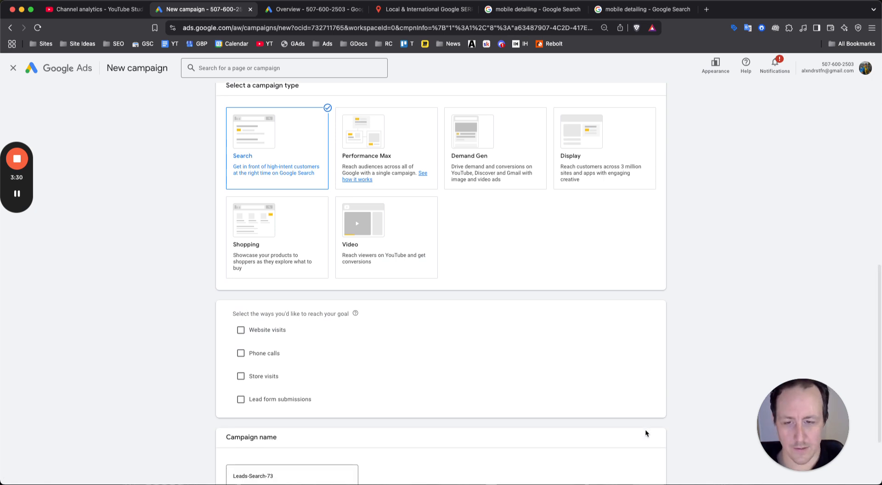
pyautogui.scroll(-3, 644, 428)
pyautogui.click(313, 382)
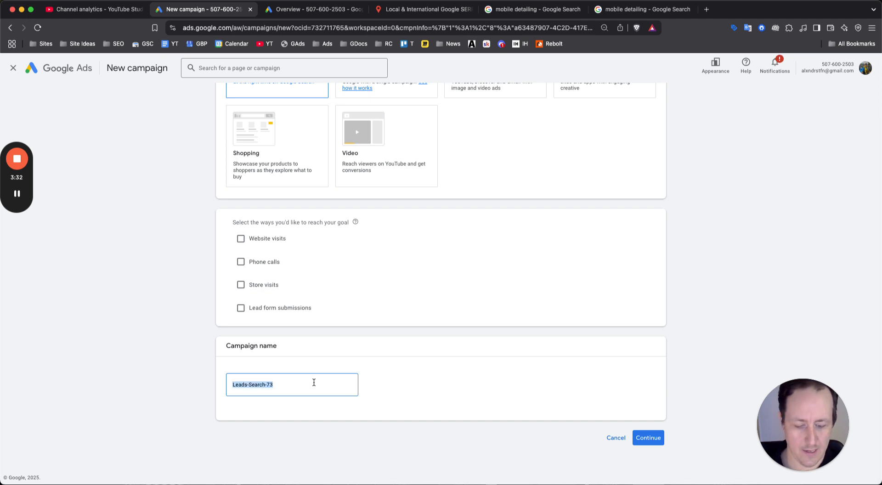
pyautogui.write('Mobile')
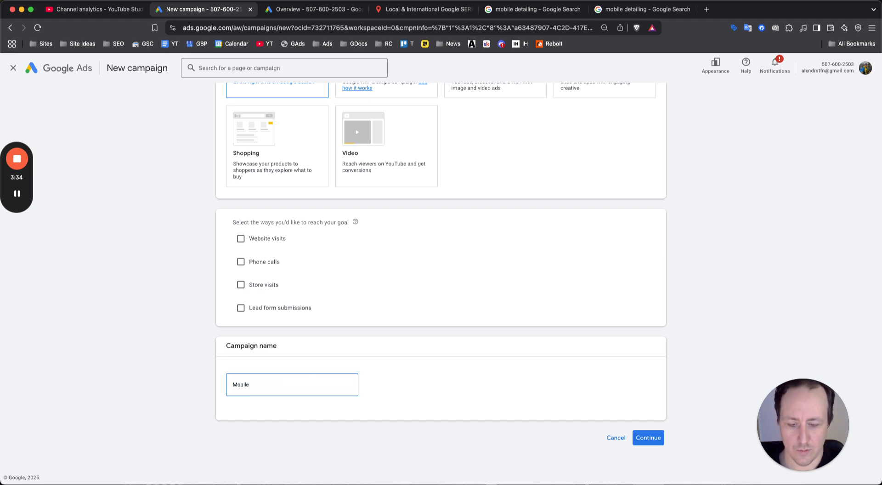
pyautogui.press('super+a')
pyautogui.write('De')
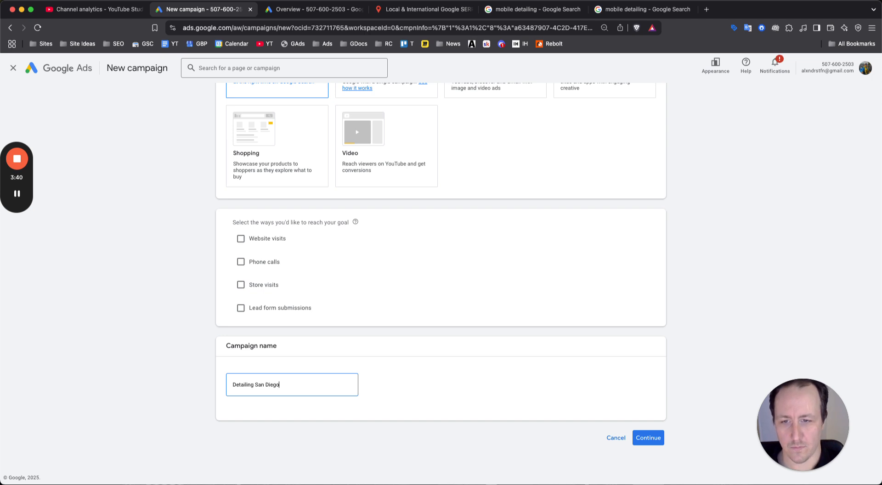
pyautogui.click(652, 437)
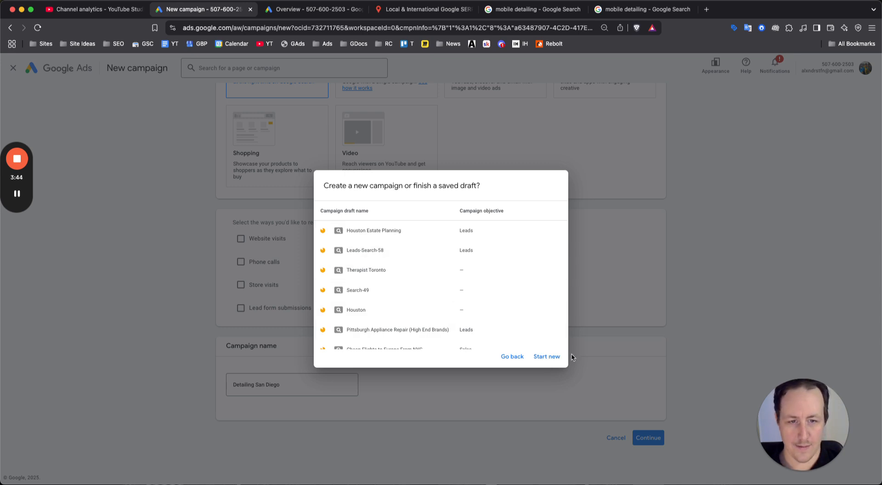
pyautogui.click(545, 357)
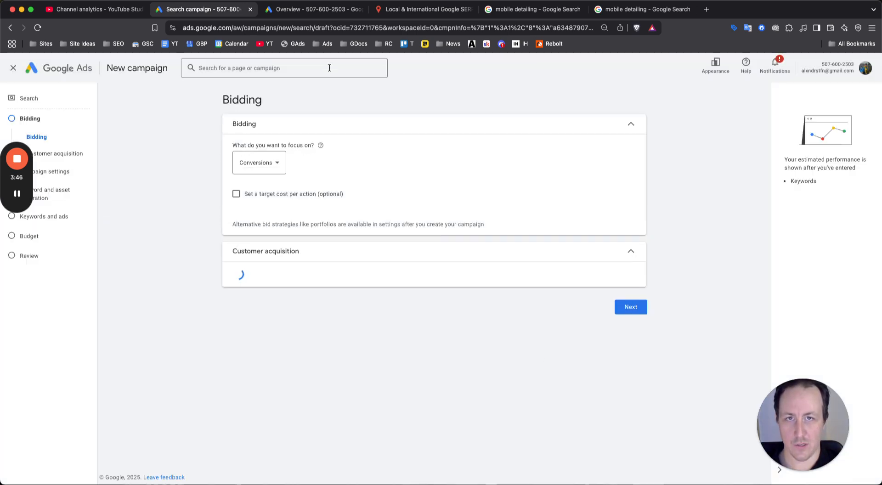
# - Review the available bidding focus options without changing the Conversions setting
pyautogui.click(281, 165)
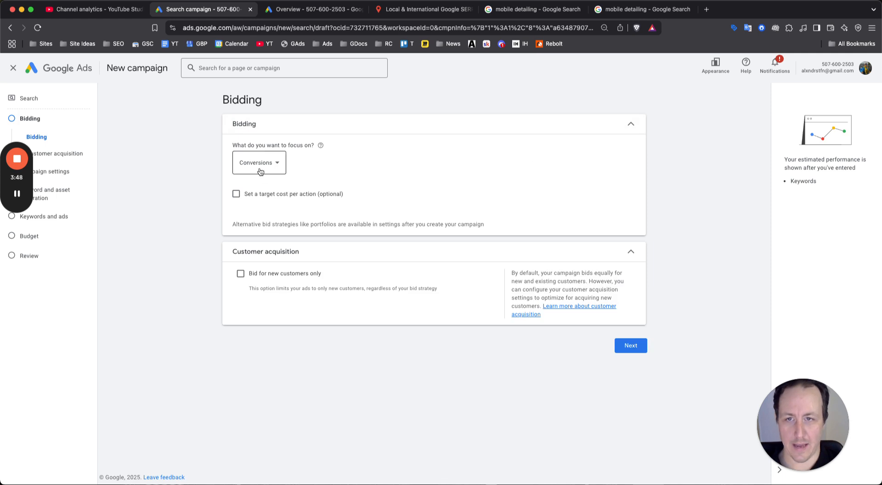
pyautogui.click(280, 141)
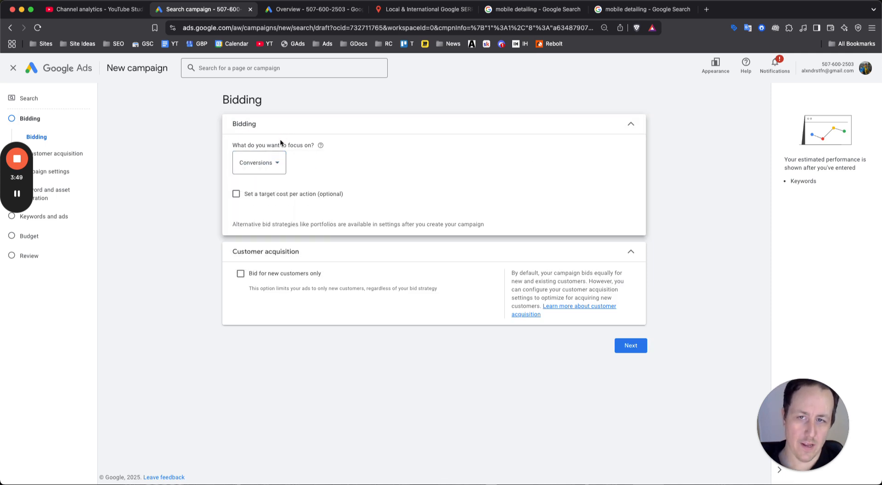
pyautogui.click(261, 164)
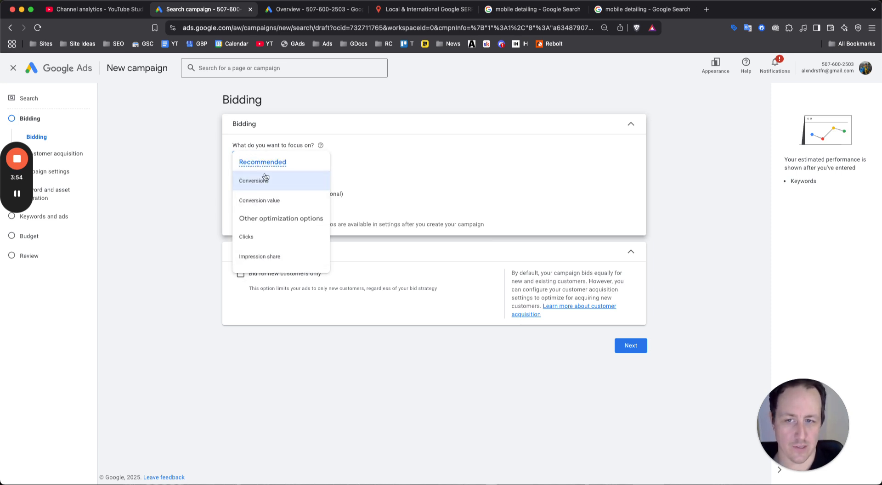
pyautogui.click(196, 165)
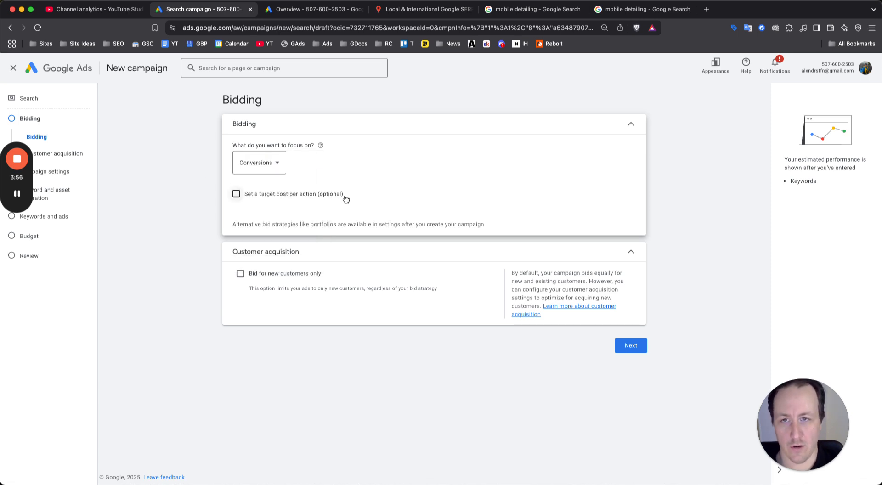
# - Try Clicks as the bidding focus, toggling the maximum cost per click bid limit on and off
pyautogui.click(279, 166)
pyautogui.click(283, 235)
pyautogui.click(284, 197)
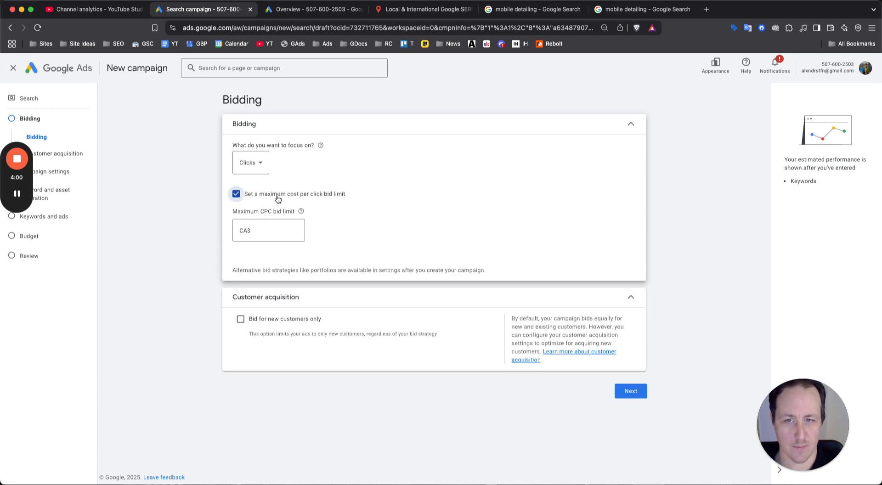
pyautogui.click(278, 197)
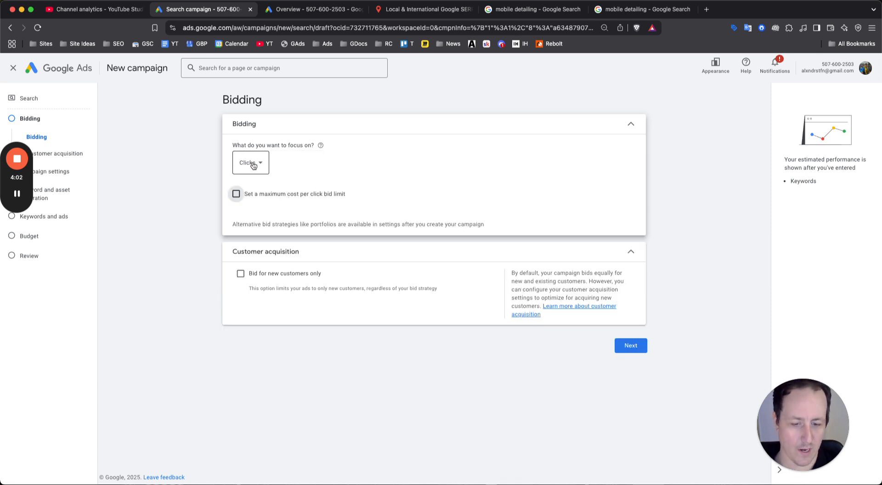
pyautogui.click(253, 165)
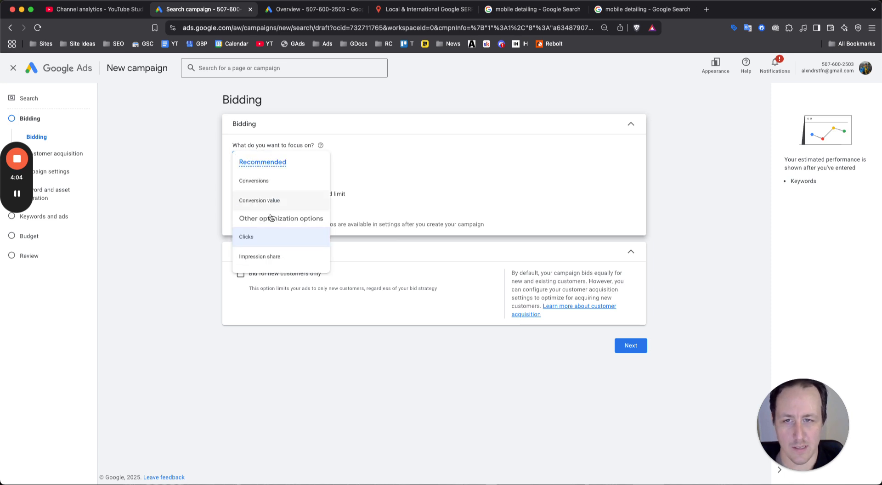
pyautogui.click(183, 180)
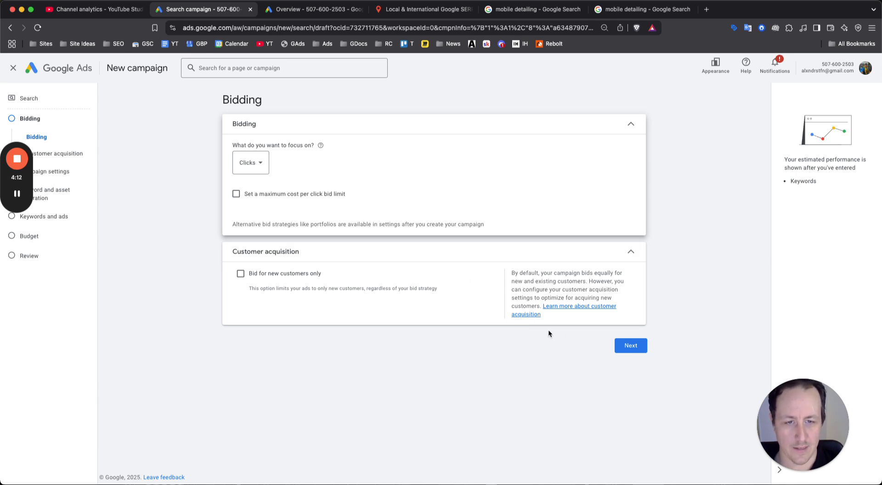
# - Use Conversions as the bidding focus without a target cost per action and proceed to the campaign settings
pyautogui.rightClick(574, 312)
pyautogui.click(593, 338)
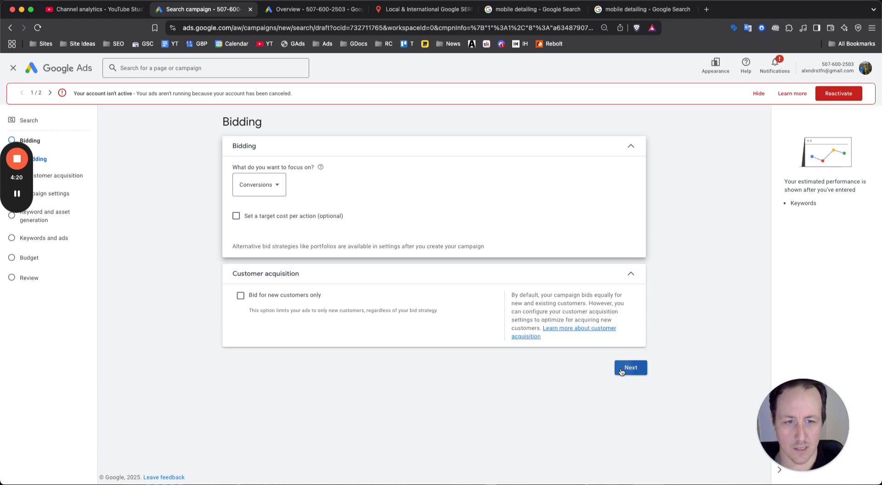
pyautogui.click(630, 368)
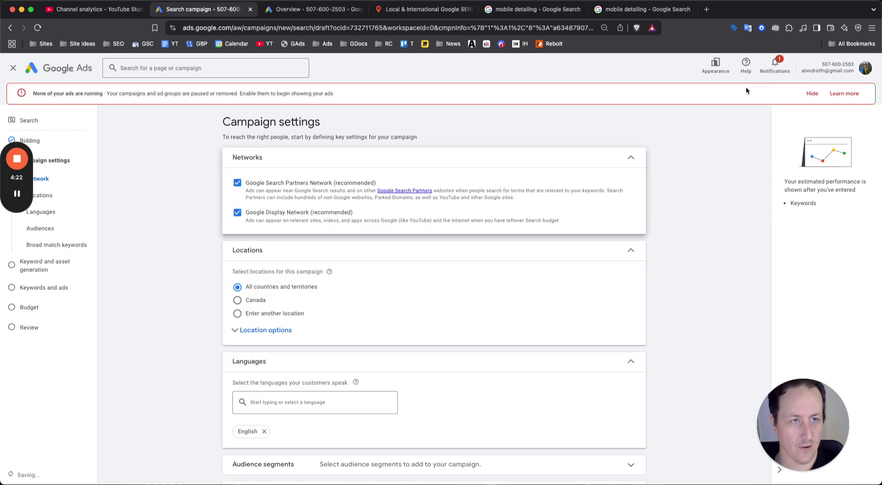
# - Hide the account alerts about the inactive account and the ads that are not running
pyautogui.click(811, 93)
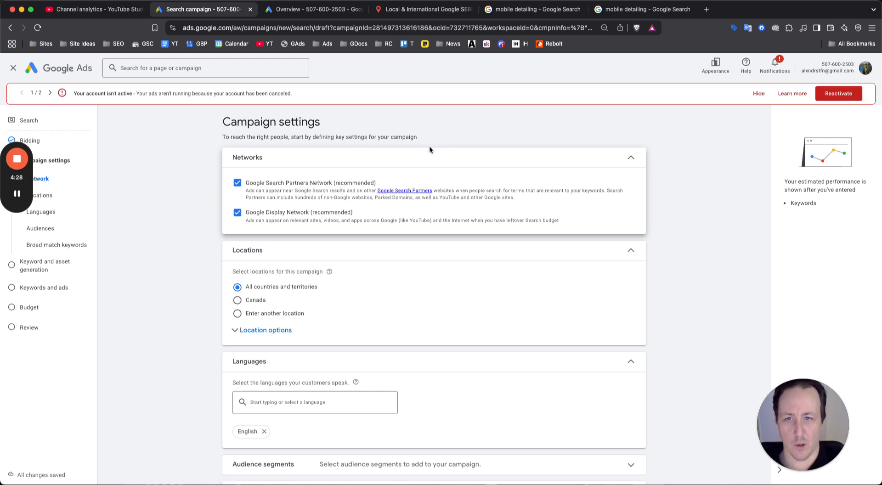
pyautogui.click(759, 94)
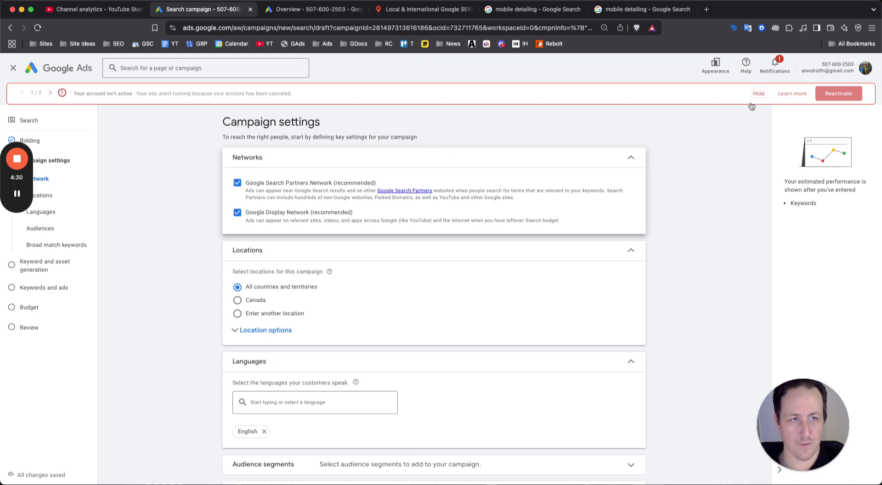
pyautogui.scroll(3, 418, 193)
pyautogui.scroll(-3, 565, 181)
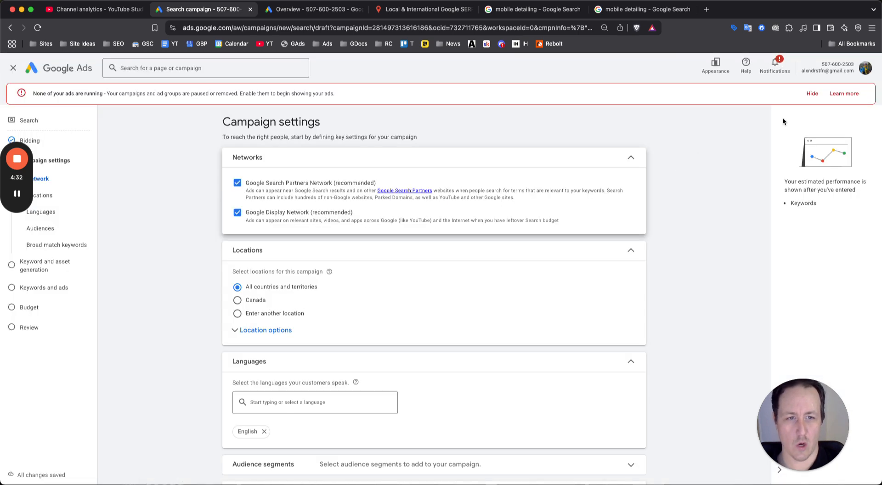
pyautogui.click(810, 94)
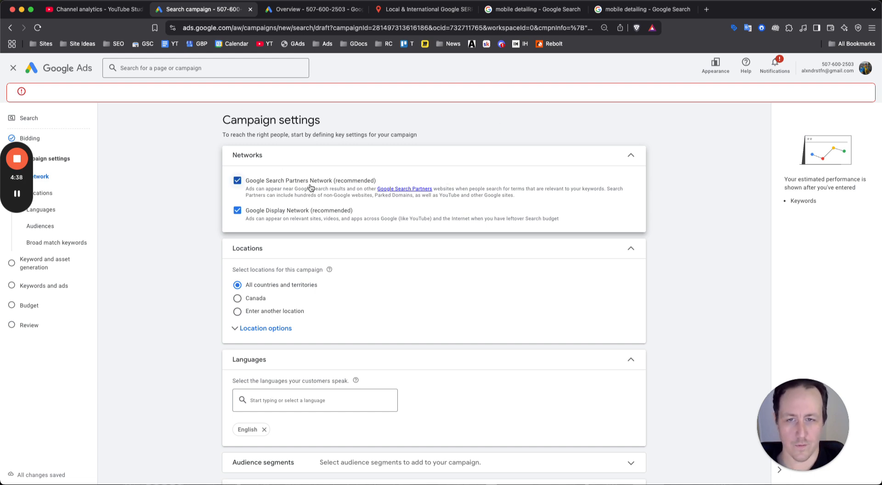
# - Exclude both the Google Search Partners Network and the Google Display Network from the campaign
pyautogui.scroll(2, 306, 180)
pyautogui.scroll(2, 306, 180)
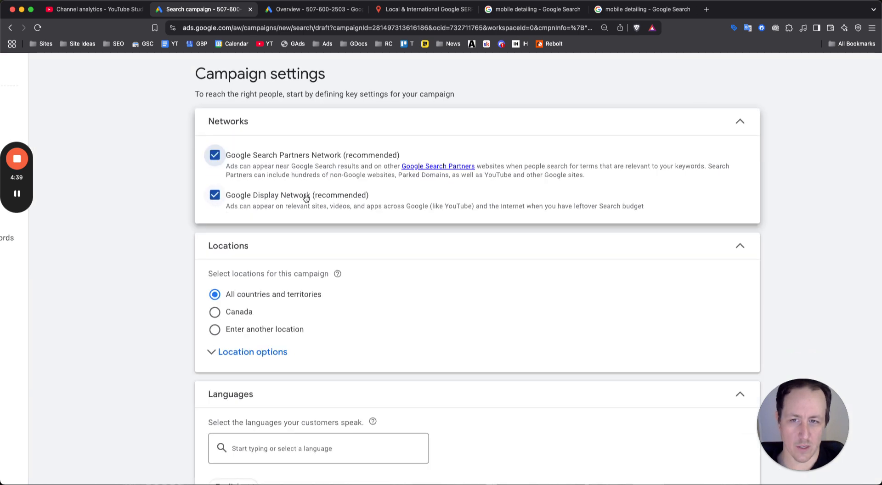
pyautogui.click(226, 157)
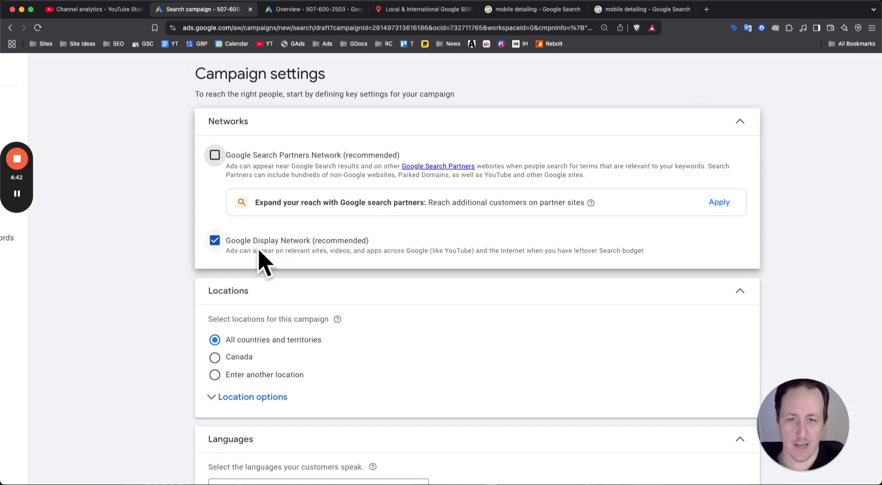
pyautogui.click(214, 240)
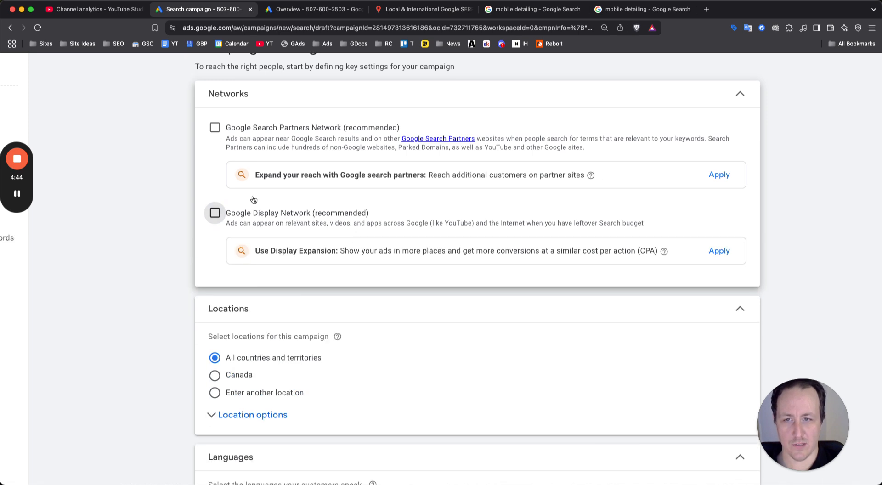
# - Expand the location options and limit targeting to "Presence: People in or regularly in your included locations"
pyautogui.scroll(-5, 257, 230)
pyautogui.scroll(1, 222, 225)
pyautogui.click(250, 214)
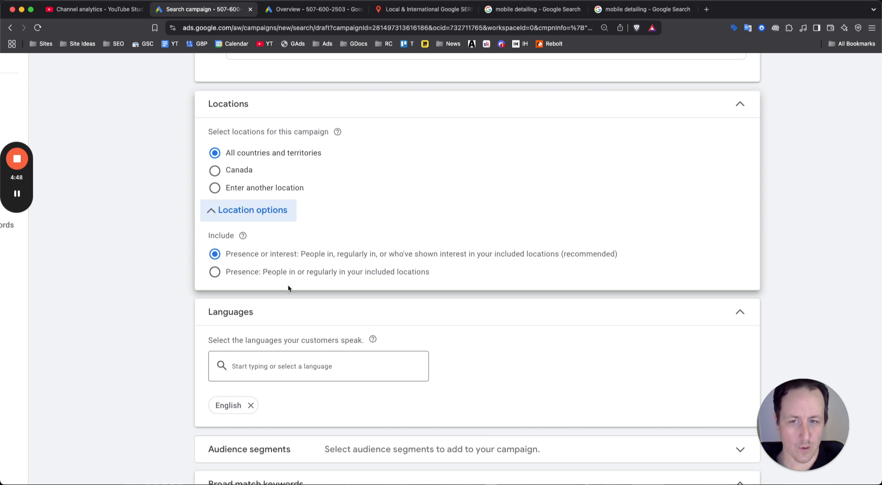
pyautogui.click(237, 272)
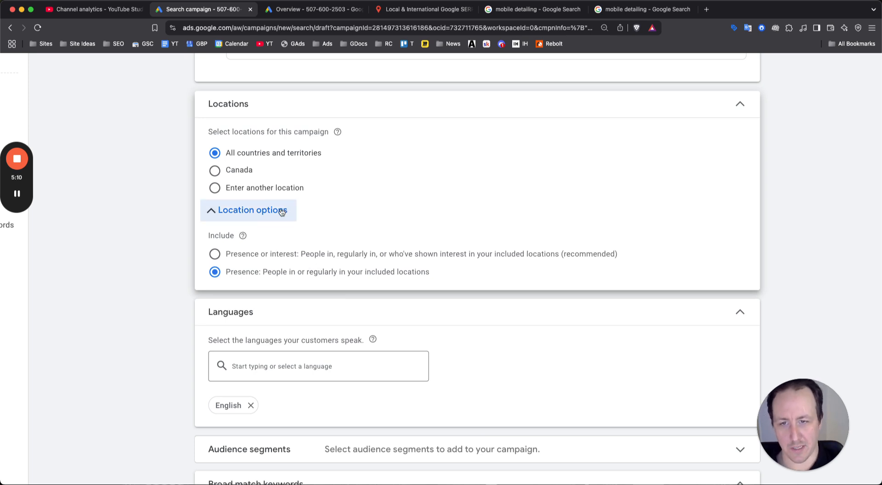
# - Switch the campaign's location targeting to another location and include the city of San Diego, California, United States
pyautogui.click(265, 188)
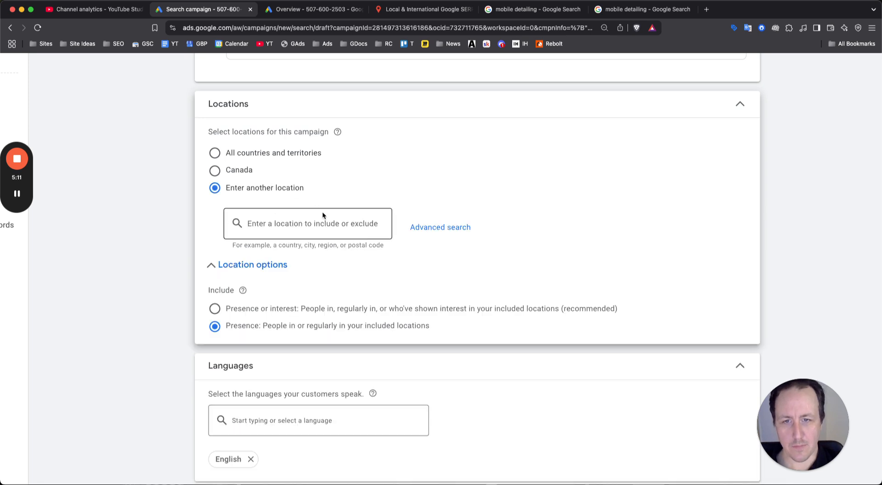
pyautogui.click(350, 222)
pyautogui.write('san diego')
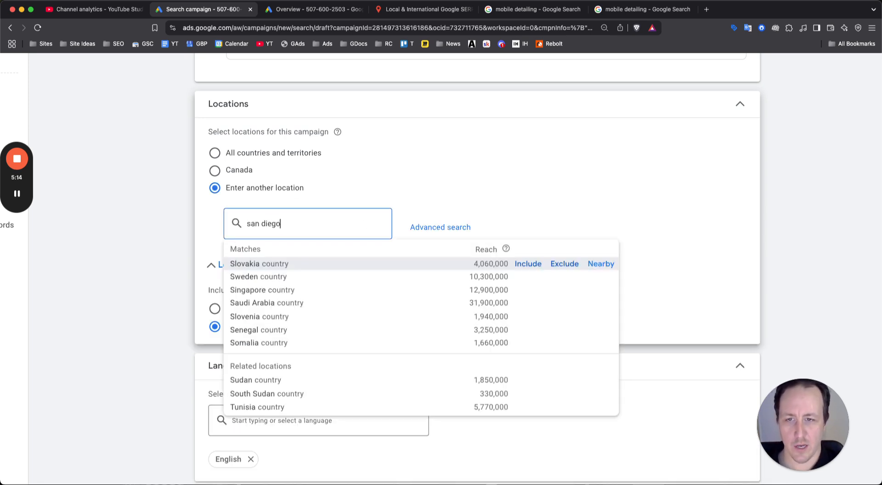
pyautogui.click(527, 264)
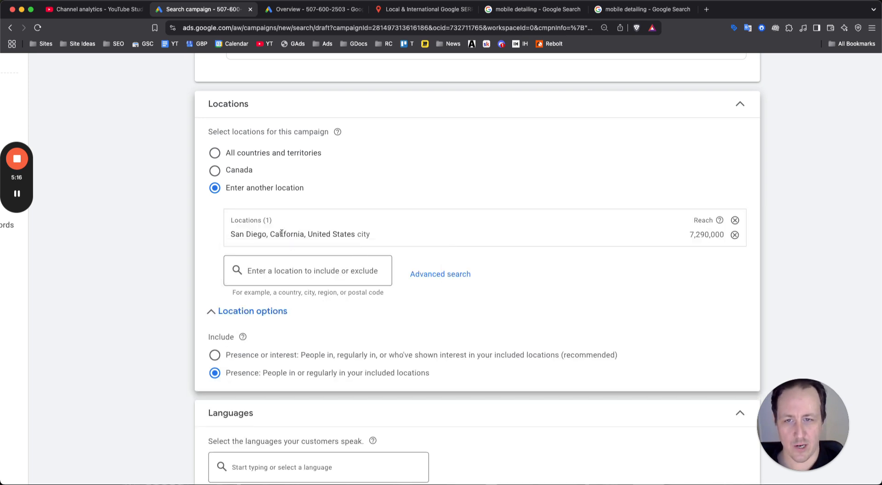
# - Use the advanced location search to include a 20 mi radius around San Diego, CA, USA
pyautogui.click(428, 280)
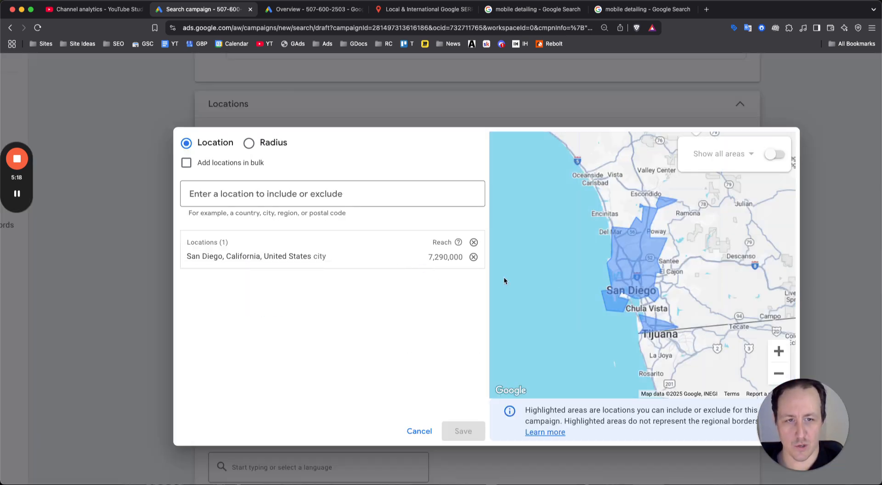
pyautogui.scroll(2, 607, 312)
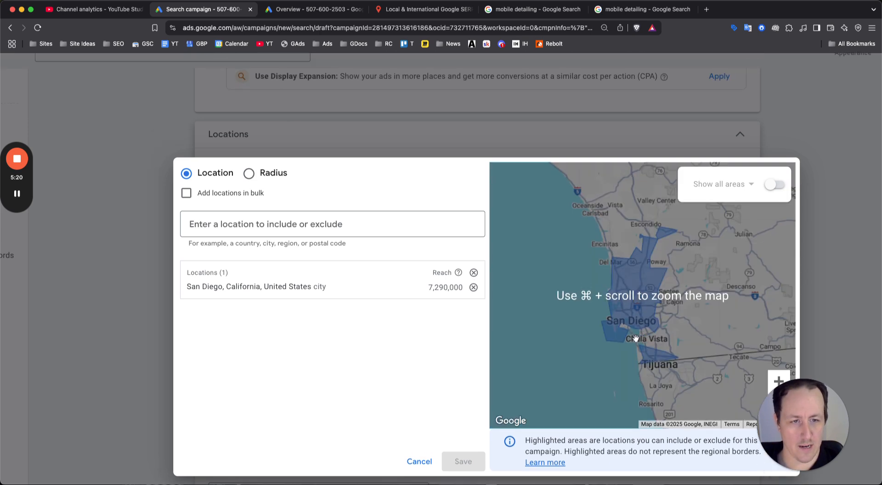
pyautogui.scroll(2, 635, 339)
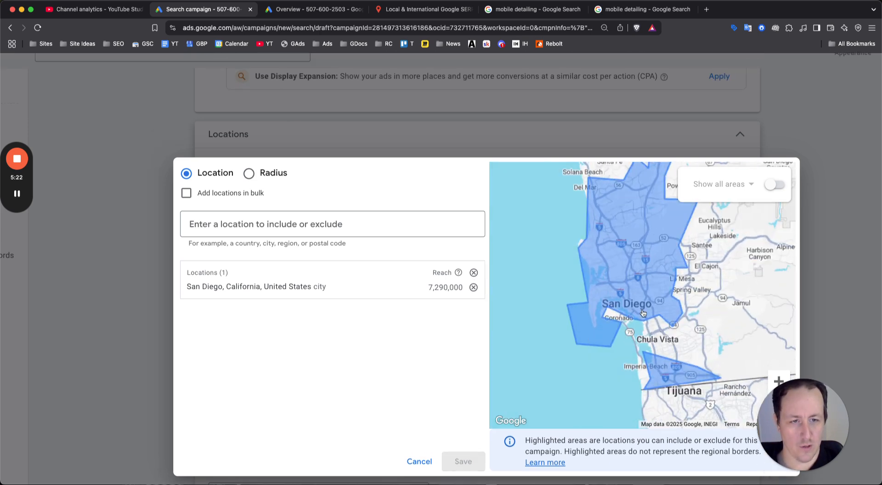
pyautogui.click(269, 178)
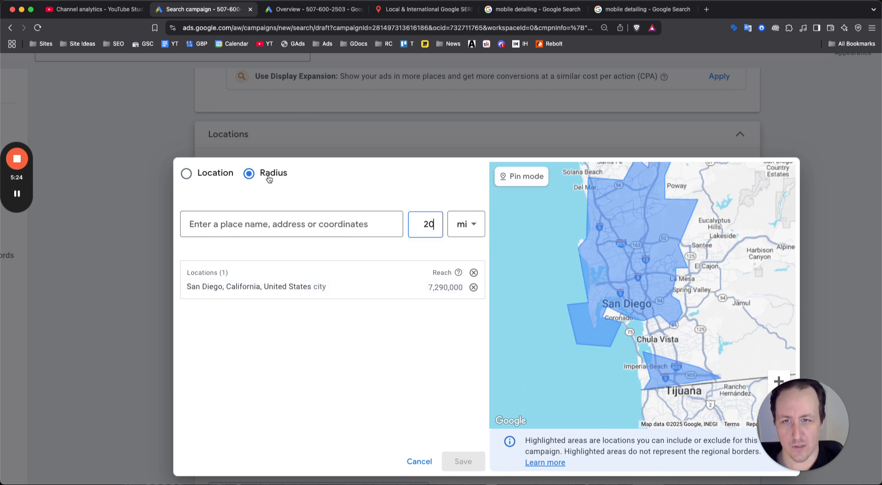
pyautogui.click(337, 227)
pyautogui.write('san diego')
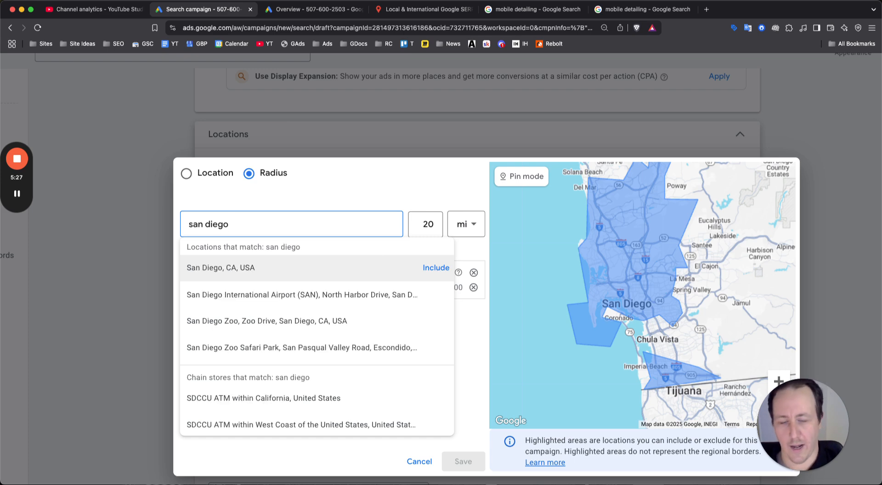
pyautogui.click(425, 268)
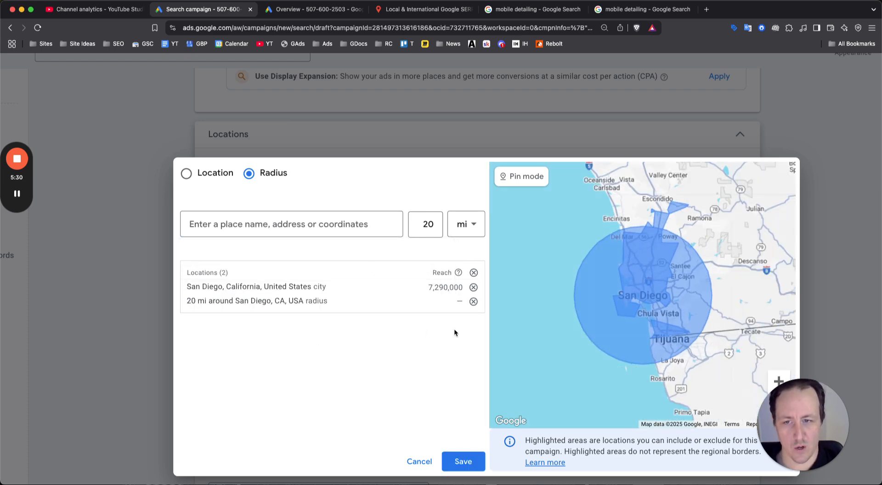
# - Remove the San Diego city target, set the San Diego target radius to 5 mi and save the locations
pyautogui.click(473, 287)
pyautogui.click(407, 286)
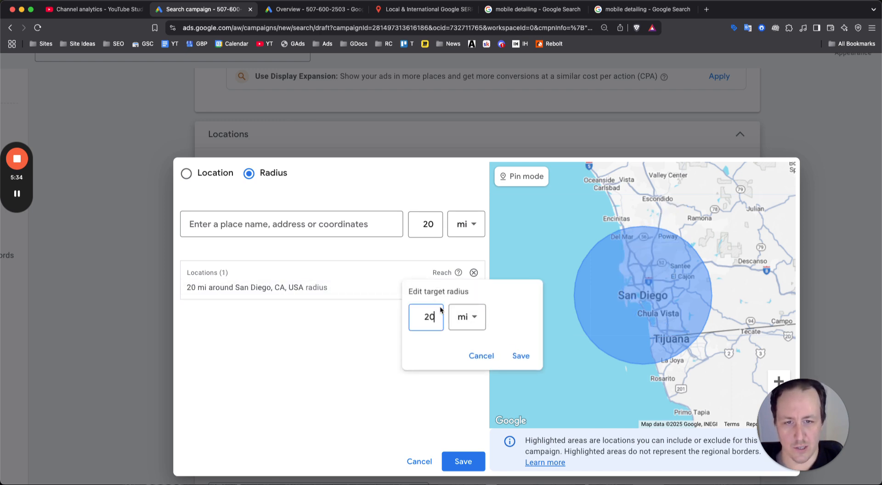
pyautogui.doubleClick(430, 317)
pyautogui.write('5')
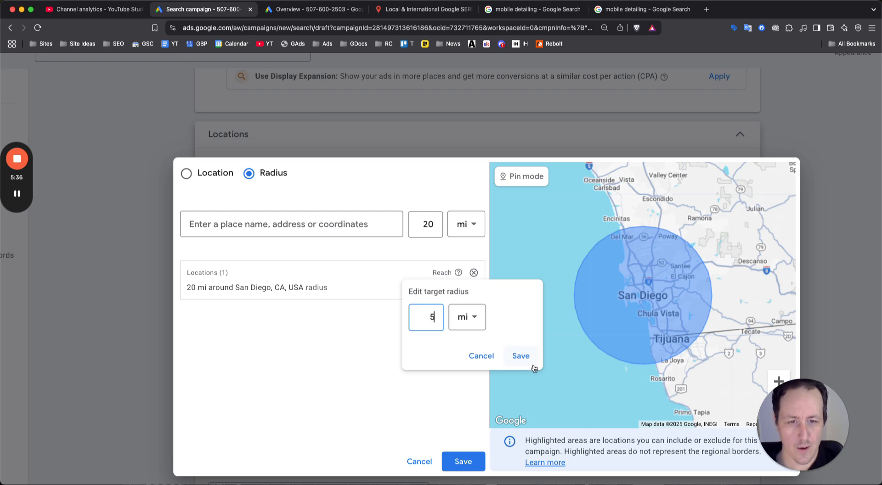
pyautogui.click(521, 356)
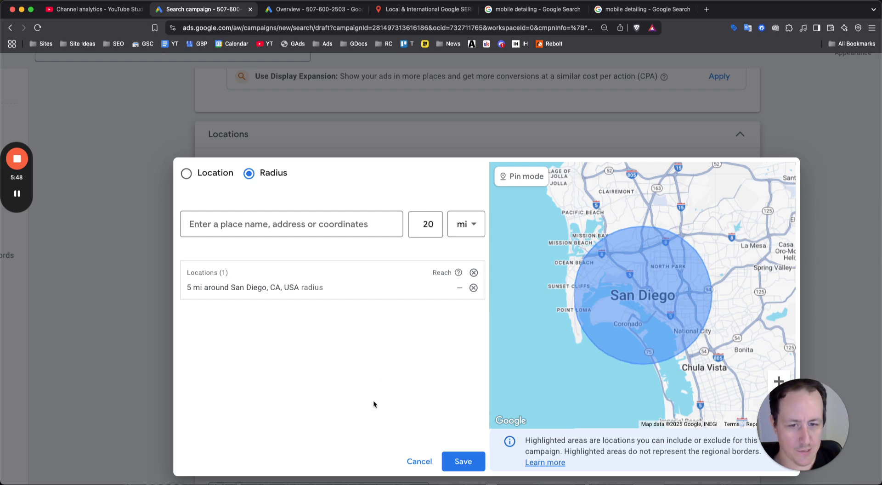
pyautogui.click(463, 461)
pyautogui.scroll(-5, 411, 251)
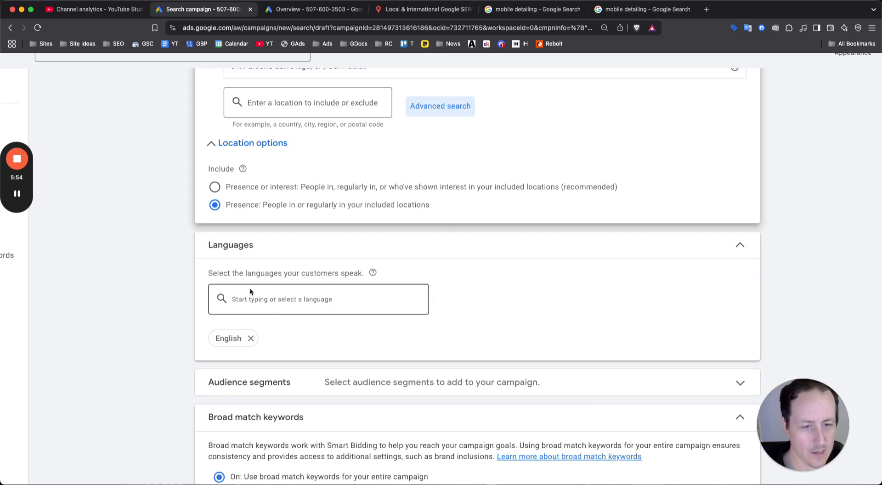
pyautogui.moveTo(16, 197)
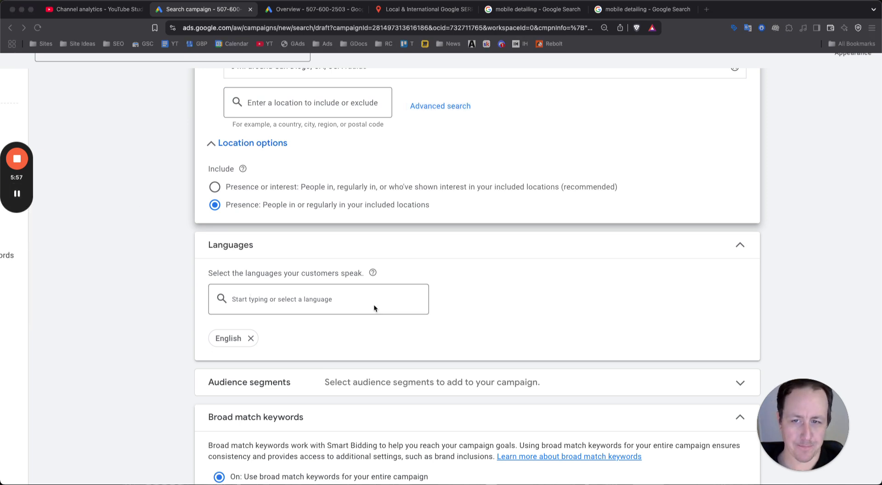
pyautogui.scroll(1, 411, 267)
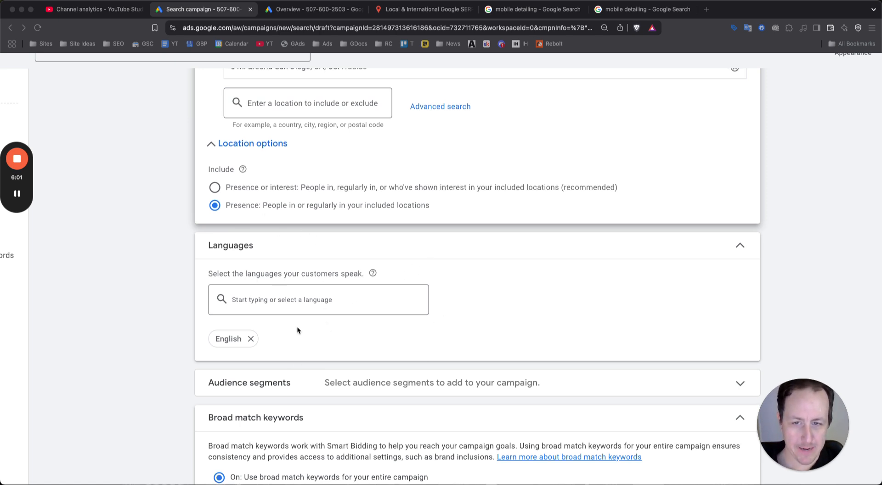
pyautogui.click(117, 299)
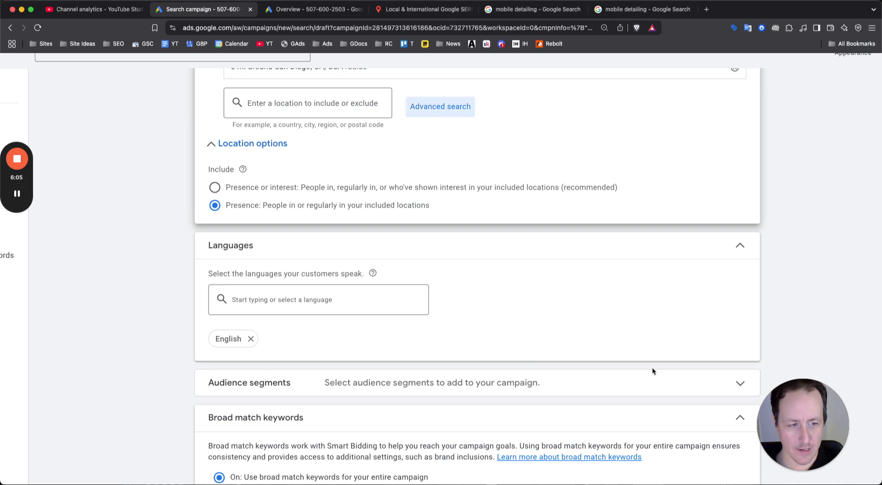
# - Expand the additional campaign settings and set the ad rotation to "Do not optimize: Rotate ads indefinitely"
pyautogui.scroll(-3, 664, 371)
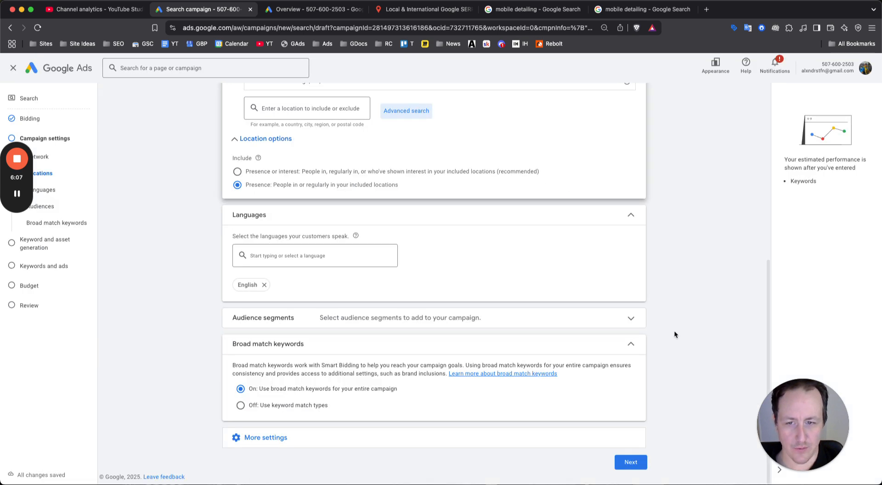
pyautogui.click(295, 448)
pyautogui.scroll(-2, 403, 400)
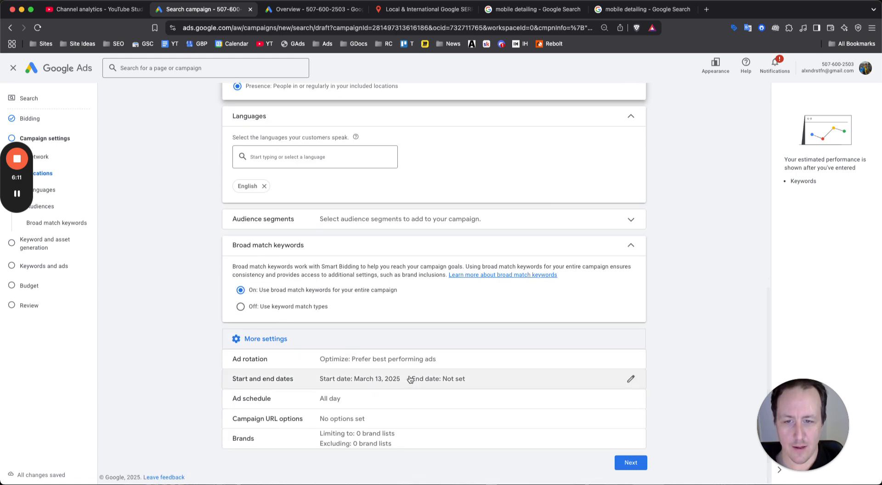
pyautogui.click(348, 358)
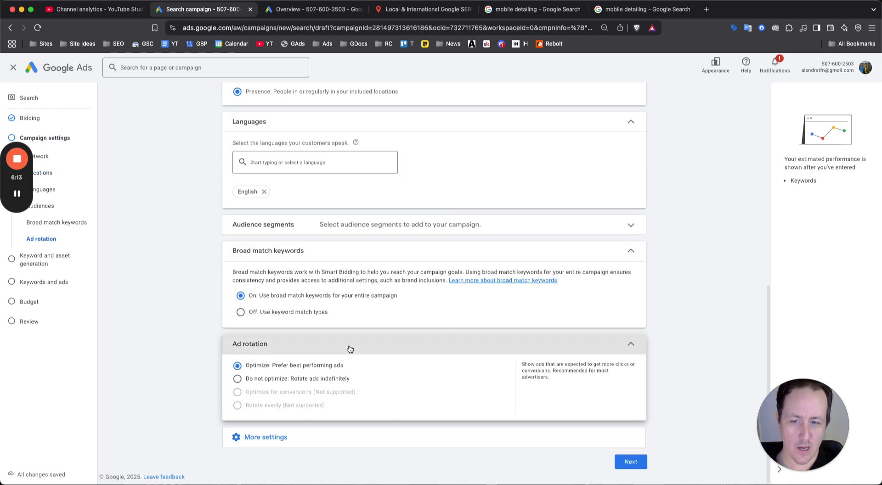
pyautogui.click(238, 380)
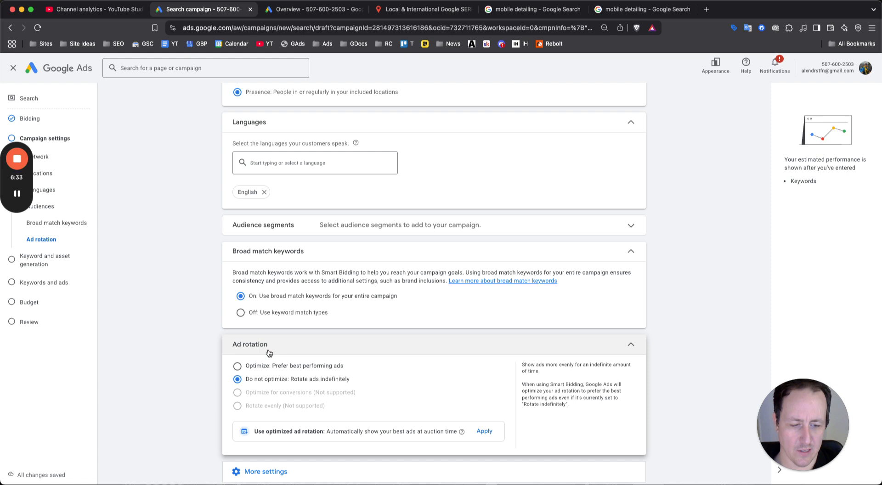
pyautogui.click(276, 366)
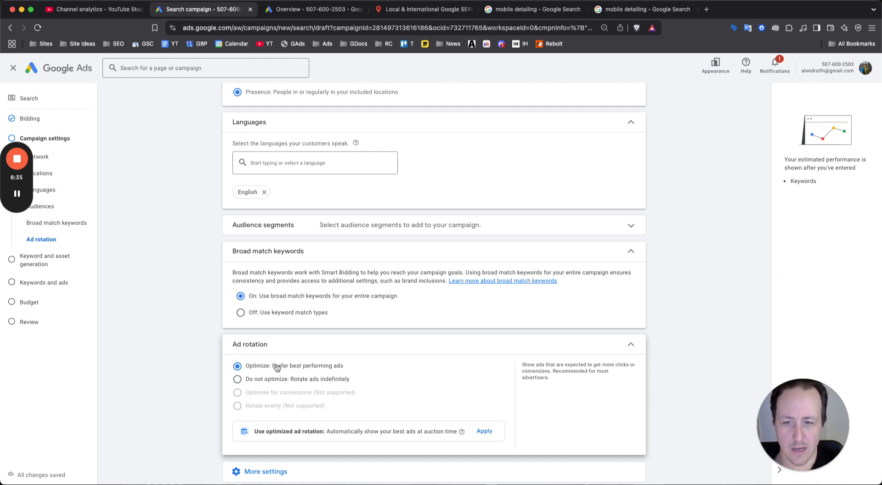
pyautogui.click(271, 381)
pyautogui.click(403, 346)
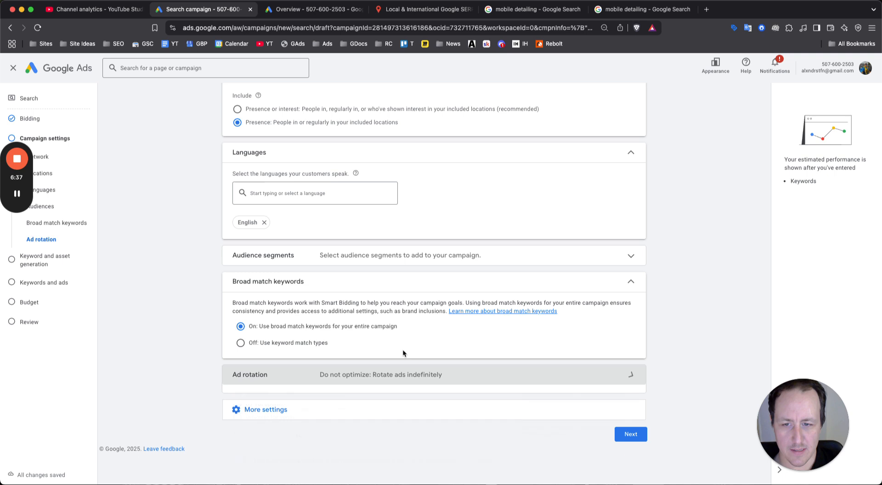
# - Open the campaign's ad schedule settings and set the scheduled days to Mondays - Fridays
pyautogui.click(376, 406)
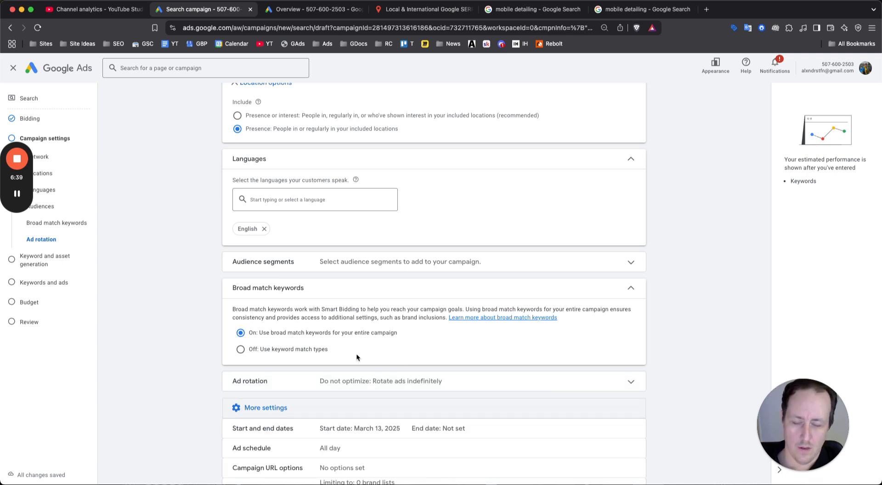
pyautogui.scroll(-2, 349, 394)
pyautogui.click(308, 399)
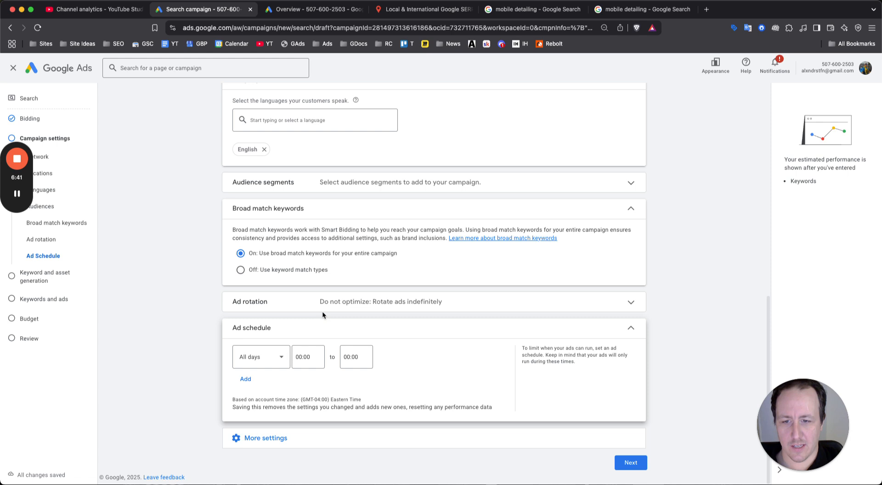
pyautogui.click(239, 349)
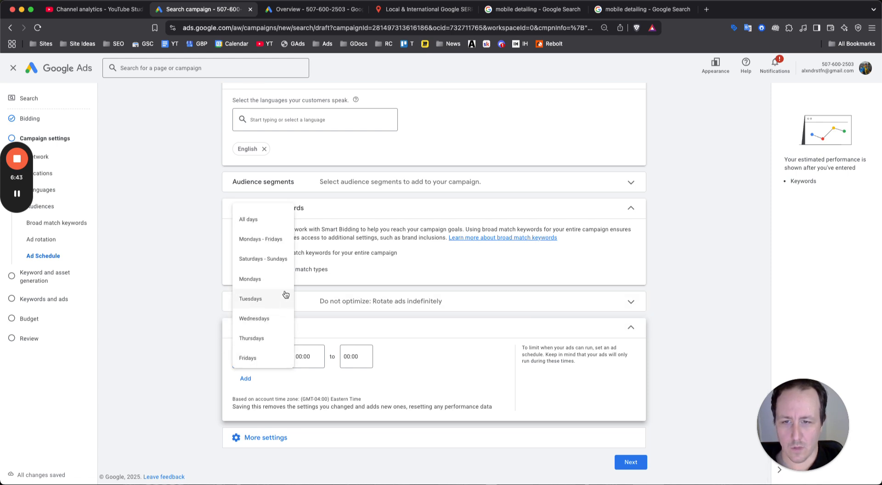
pyautogui.click(265, 258)
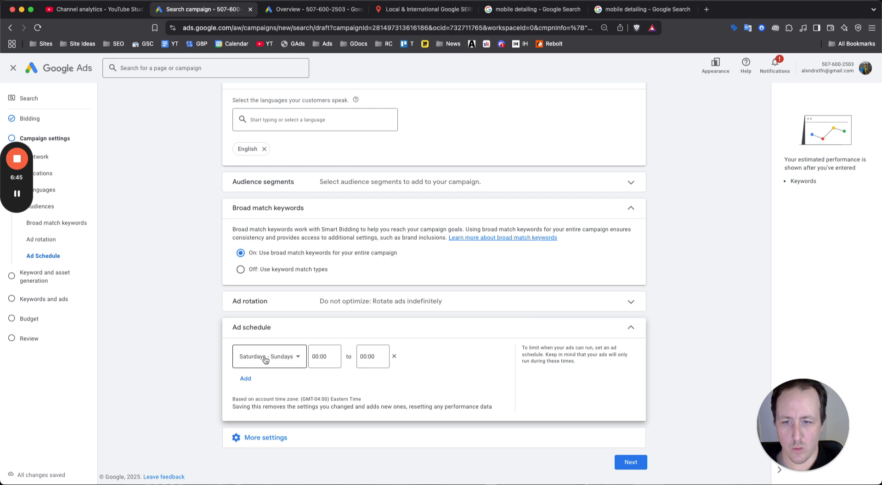
pyautogui.click(277, 356)
pyautogui.click(261, 238)
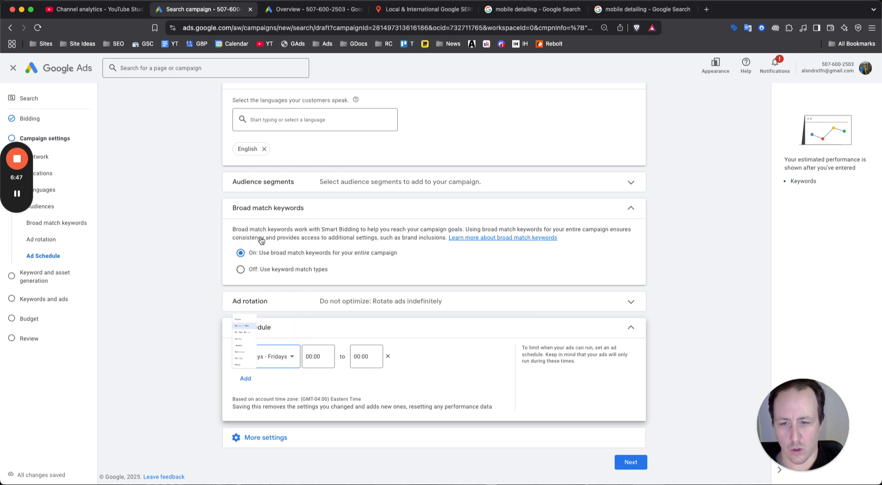
# - Set the start time of the Mondays - Fridays ad schedule to 09:00
pyautogui.click(309, 356)
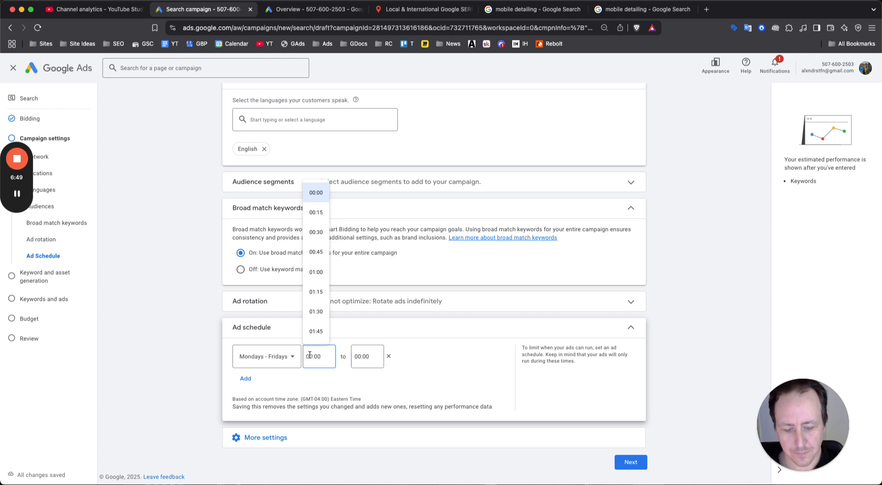
pyautogui.write('9')
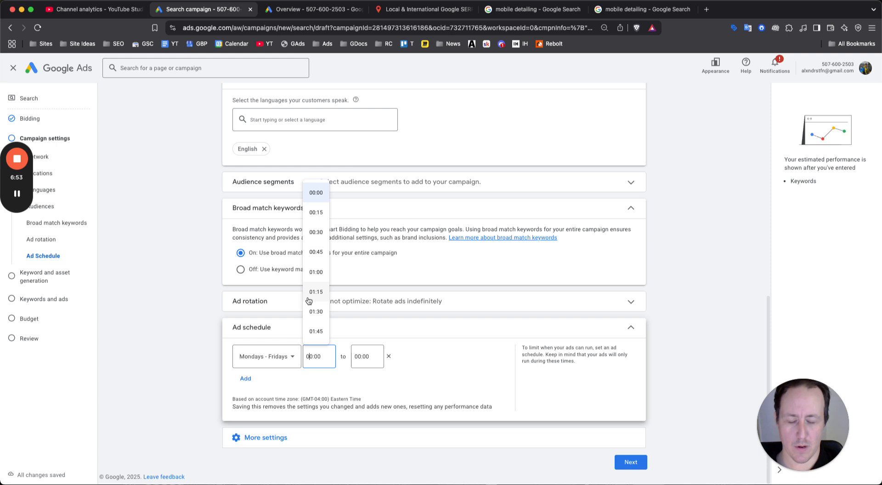
pyautogui.scroll(-5, 310, 302)
pyautogui.scroll(-8, 310, 299)
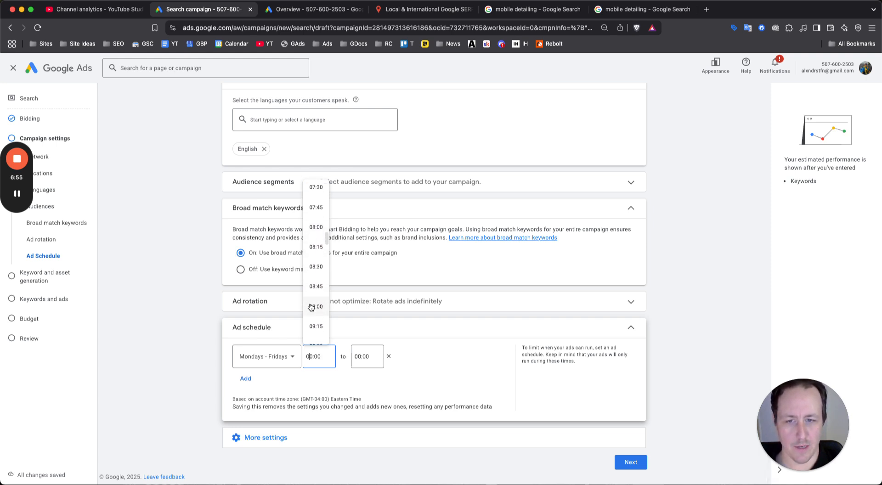
pyautogui.click(316, 255)
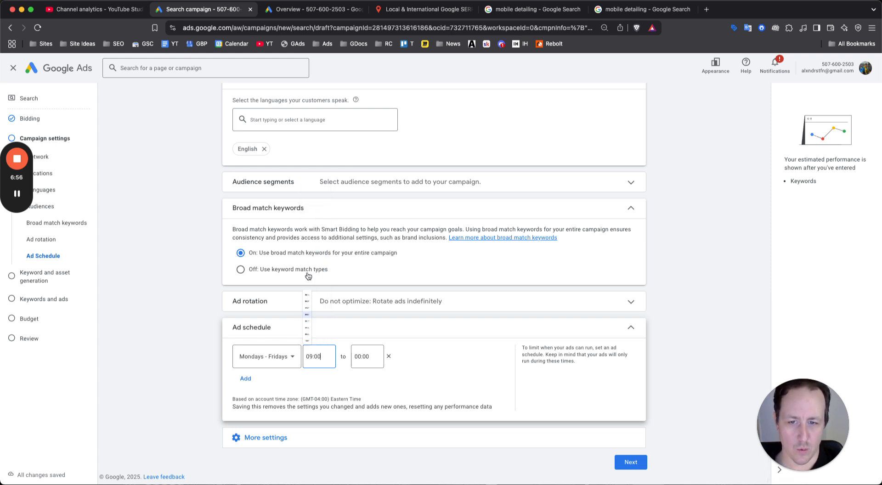
# - Set the end time of the Mondays - Fridays ad schedule to 21:00
pyautogui.click(366, 357)
pyautogui.scroll(-6, 374, 307)
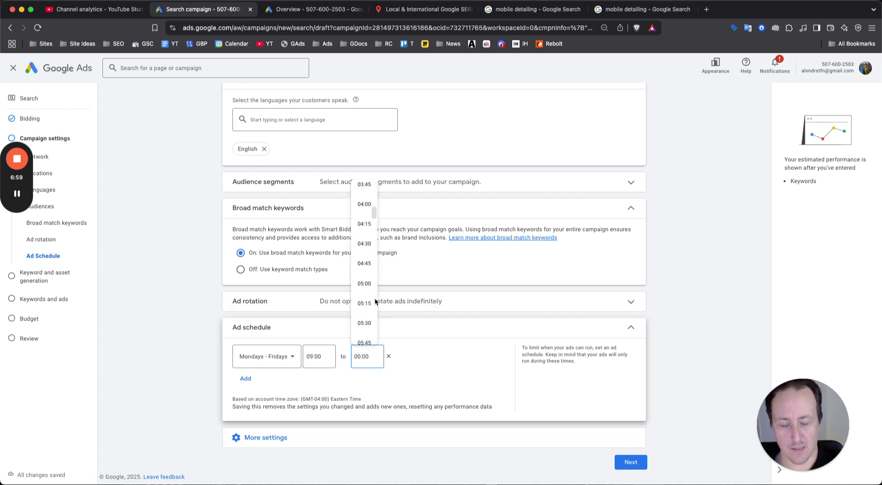
pyautogui.scroll(-15, 374, 301)
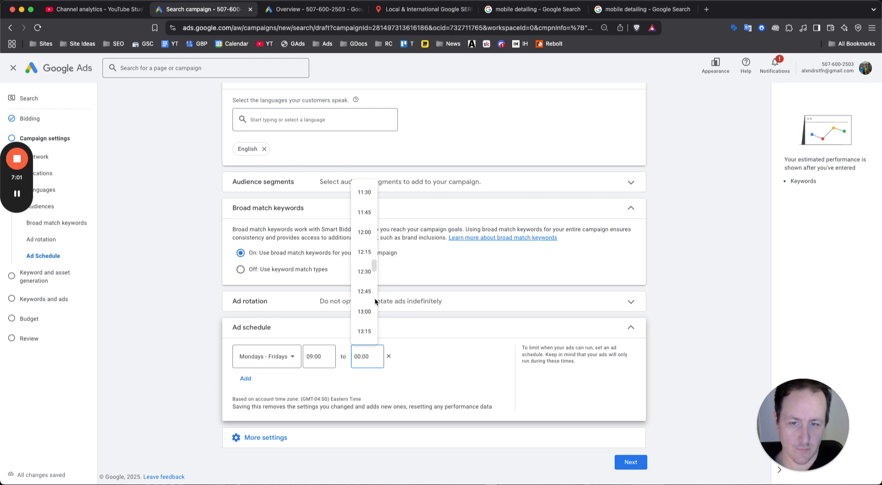
pyautogui.scroll(-3, 375, 301)
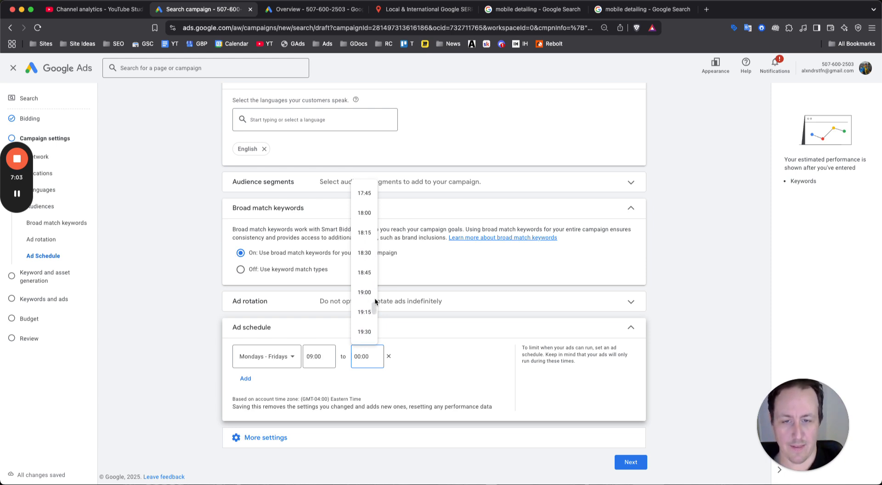
pyautogui.scroll(-1, 374, 299)
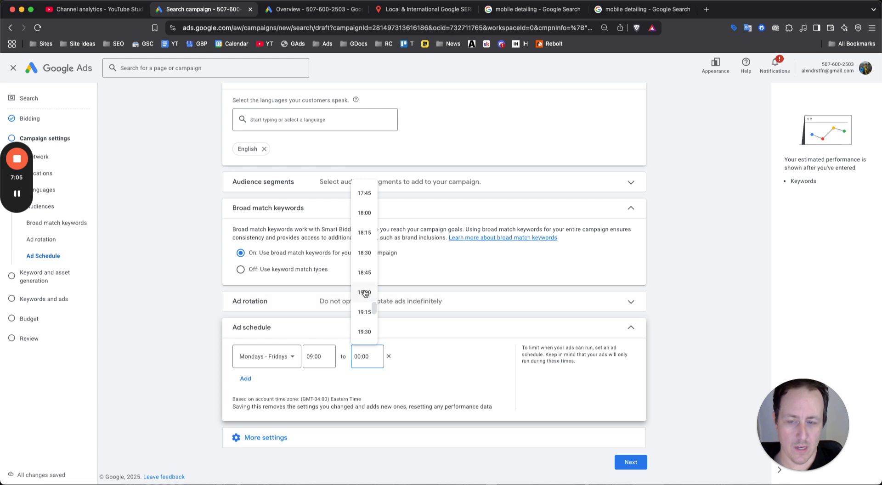
pyautogui.scroll(-4, 357, 290)
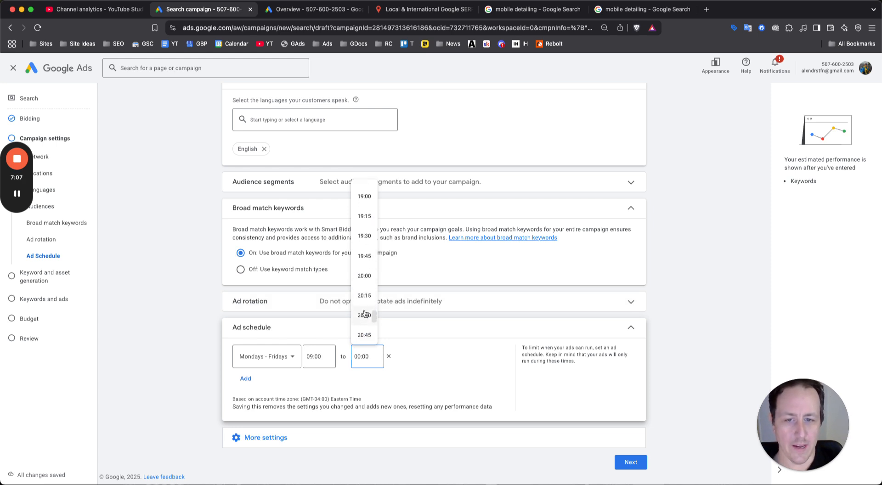
pyautogui.click(363, 329)
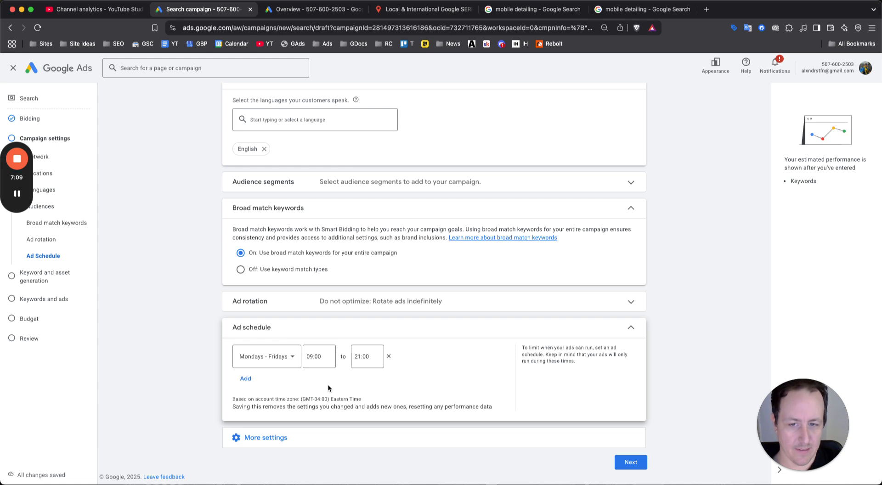
# - Add a second ad schedule entry for Saturdays - Sundays running from 13:15 to 18:45
pyautogui.click(245, 379)
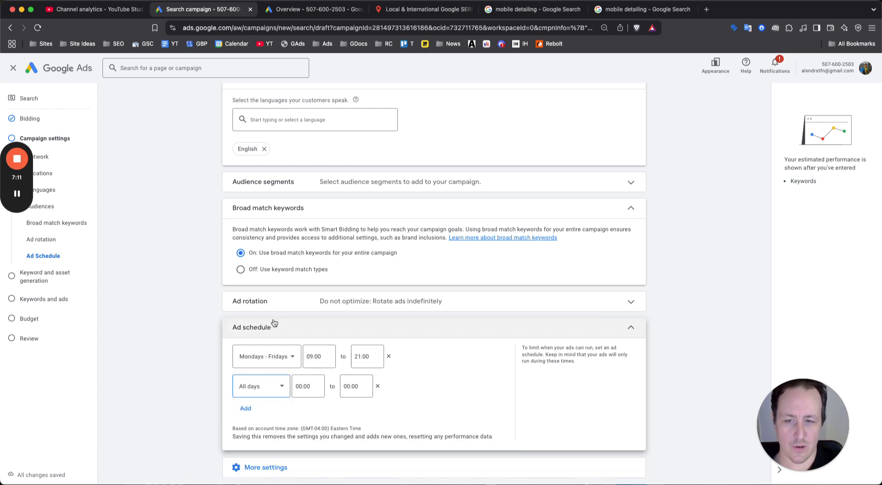
pyautogui.click(267, 385)
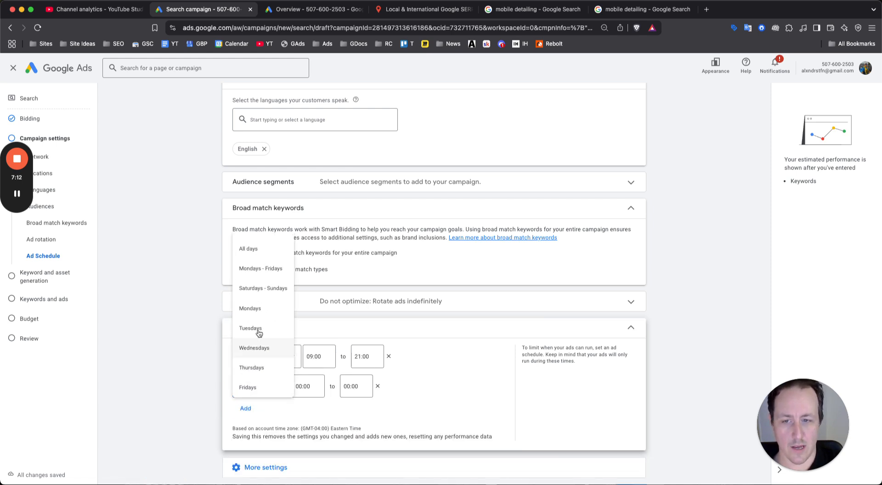
pyautogui.click(276, 287)
pyautogui.click(324, 385)
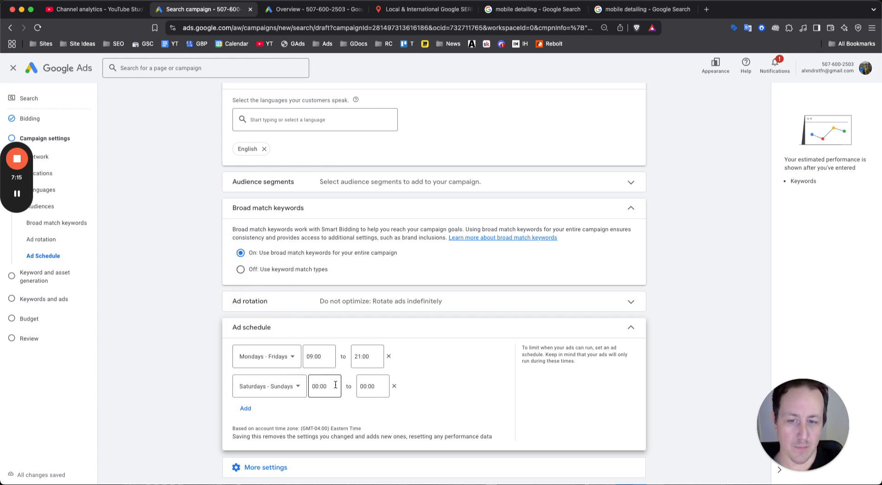
pyautogui.scroll(-15, 329, 350)
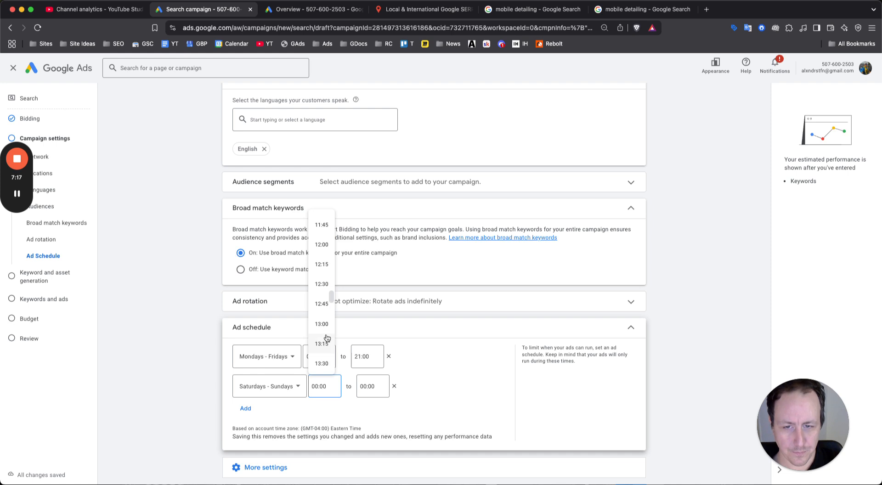
pyautogui.click(321, 341)
pyautogui.click(358, 388)
pyautogui.scroll(-10, 369, 352)
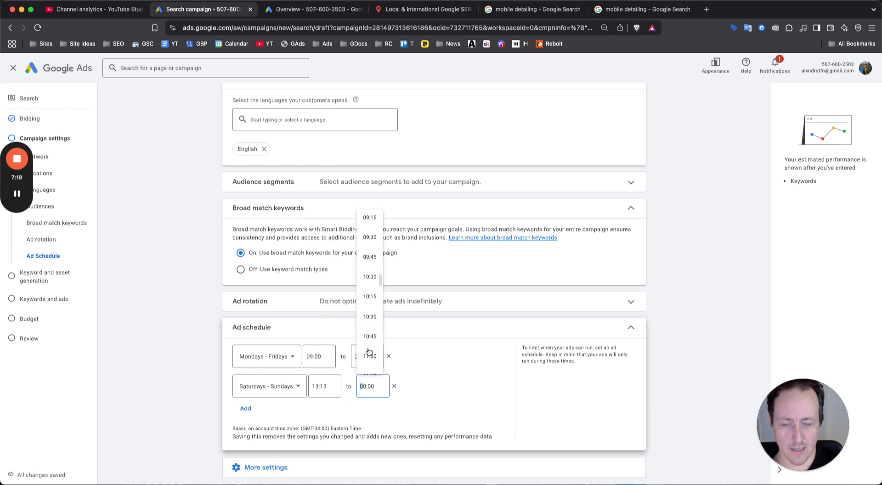
pyautogui.scroll(-1, 369, 351)
pyautogui.click(368, 351)
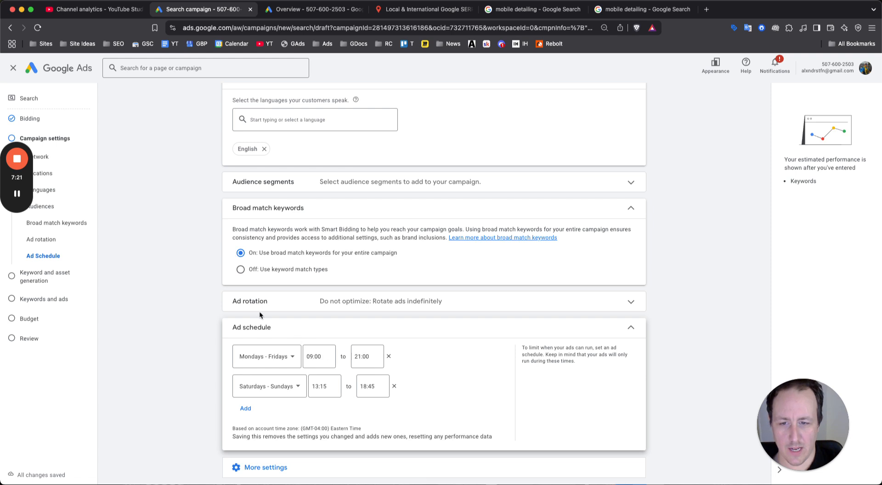
# - Proceed from the campaign settings, skip keyword and asset generation, and close the support chat
pyautogui.scroll(-1, 227, 418)
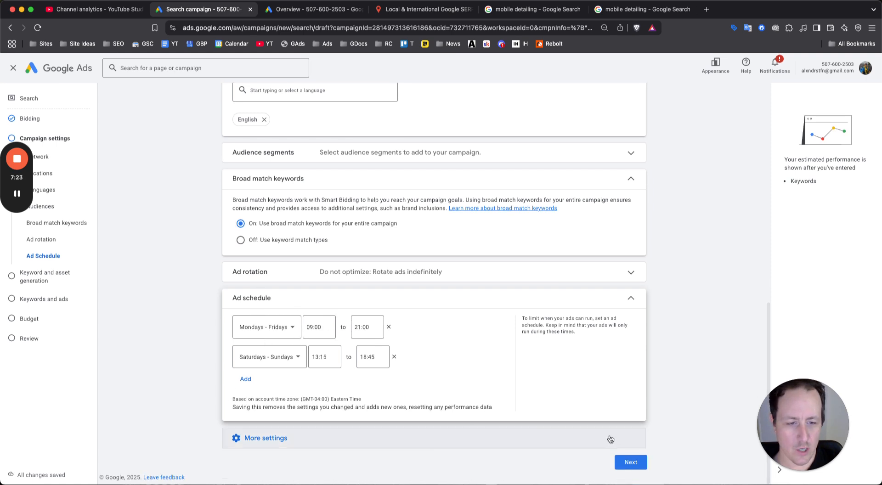
pyautogui.click(621, 461)
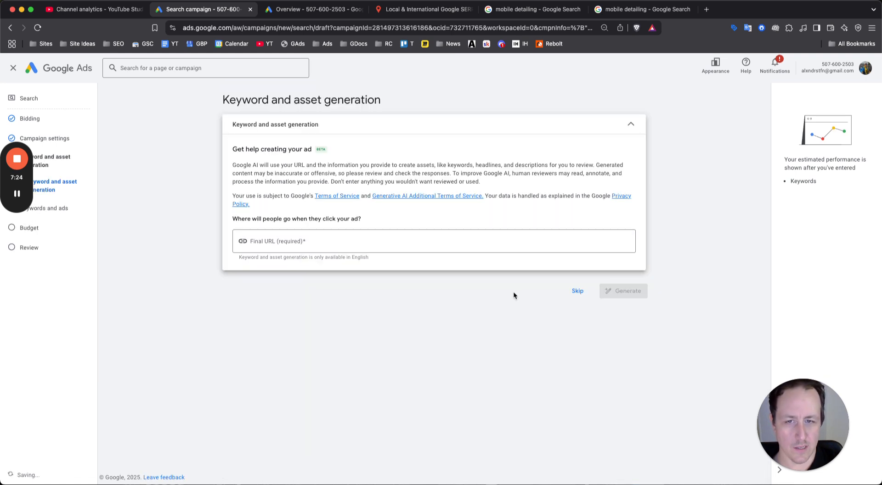
pyautogui.click(577, 290)
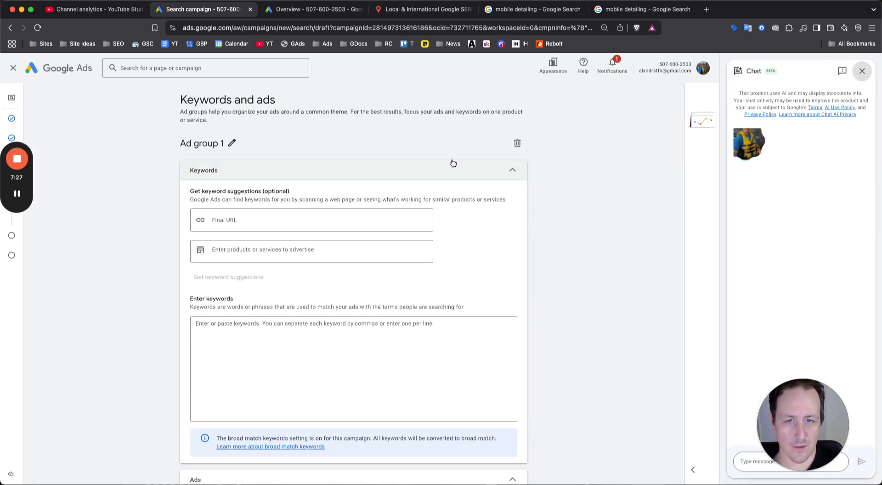
pyautogui.click(860, 72)
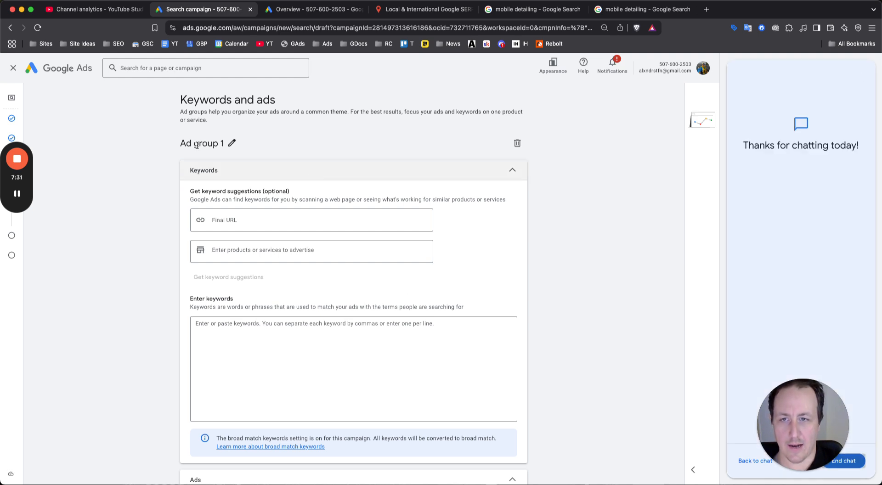
# - Rename the first ad group as Mobile Detailing
pyautogui.click(232, 143)
pyautogui.tripleClick(214, 150)
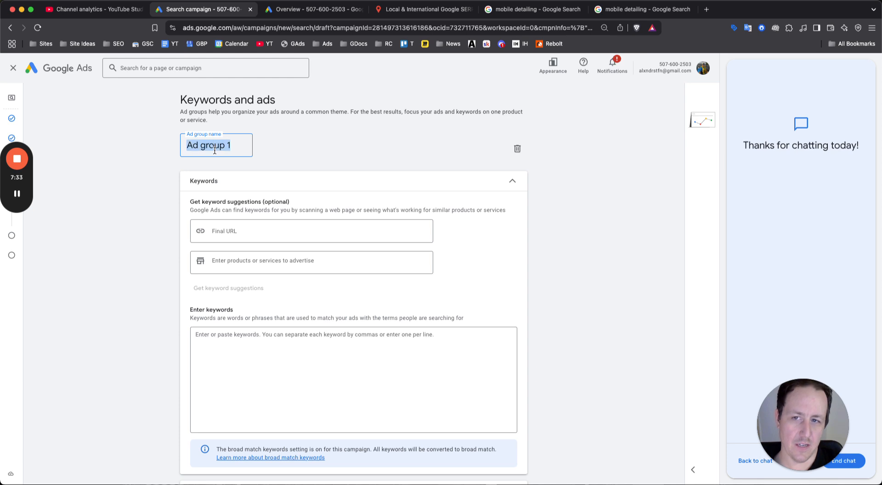
pyautogui.write('Mobile')
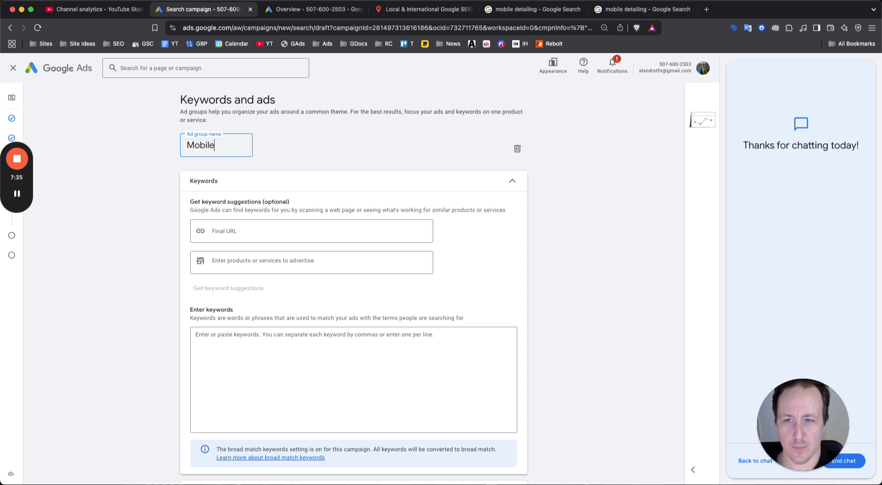
pyautogui.write(' Detailing')
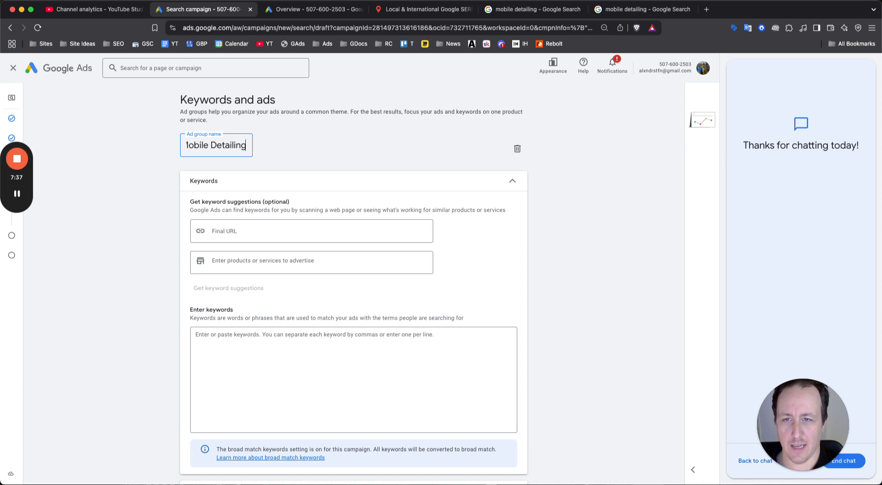
pyautogui.press('Return')
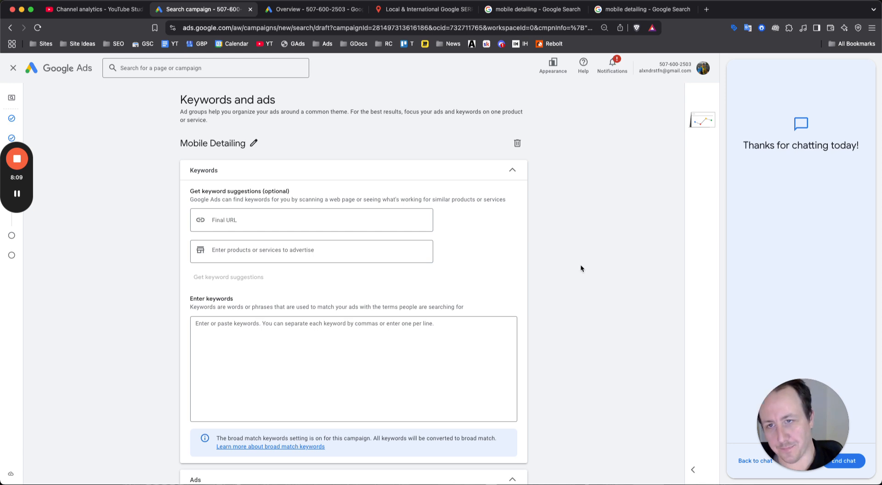
pyautogui.scroll(-2, 511, 242)
pyautogui.click(468, 277)
pyautogui.scroll(2, 341, 246)
pyautogui.scroll(-2, 341, 246)
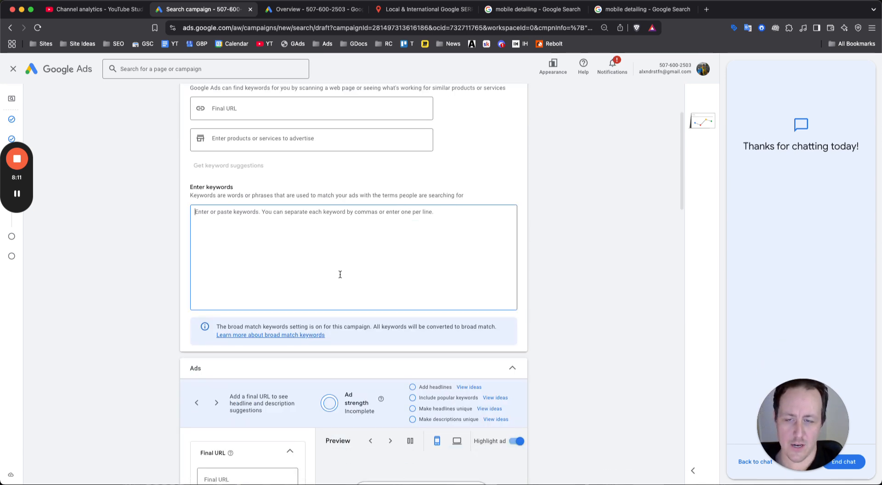
# - Switch to the account overview, hide the account alerts and open Keyword Planner's Discover new keywords form
pyautogui.click(334, 13)
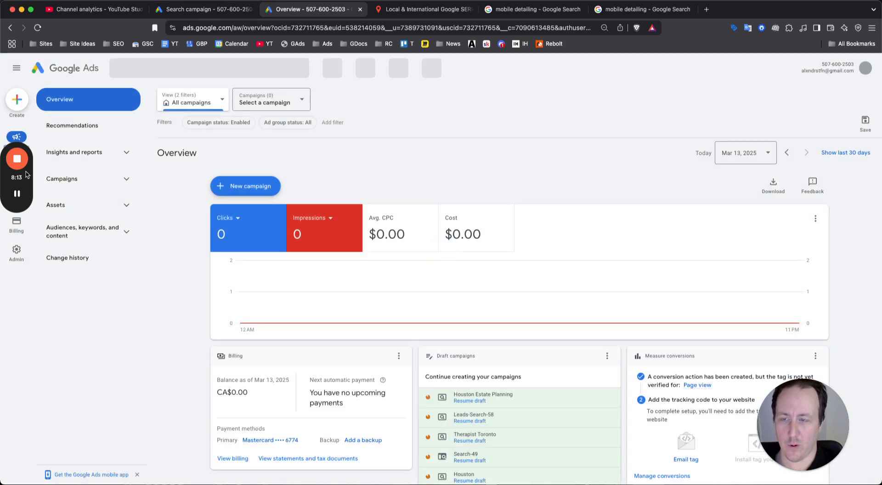
pyautogui.moveTo(22, 180); pyautogui.dragTo(29, 425)
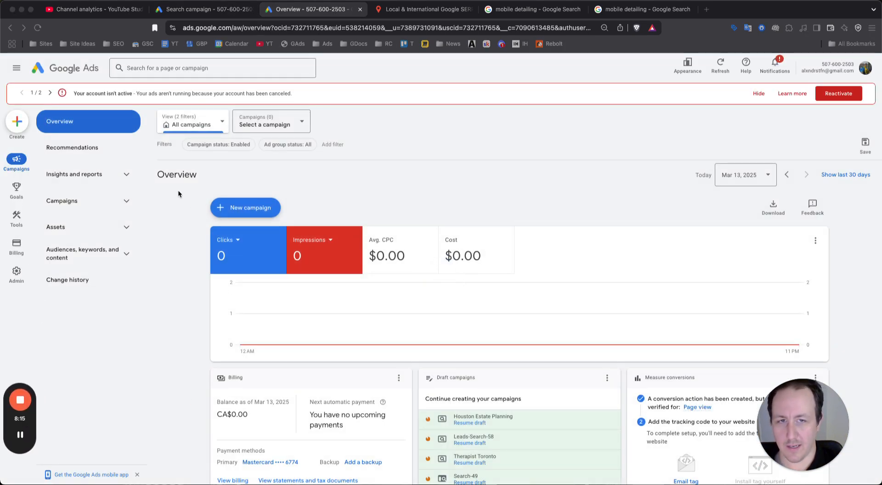
pyautogui.click(758, 94)
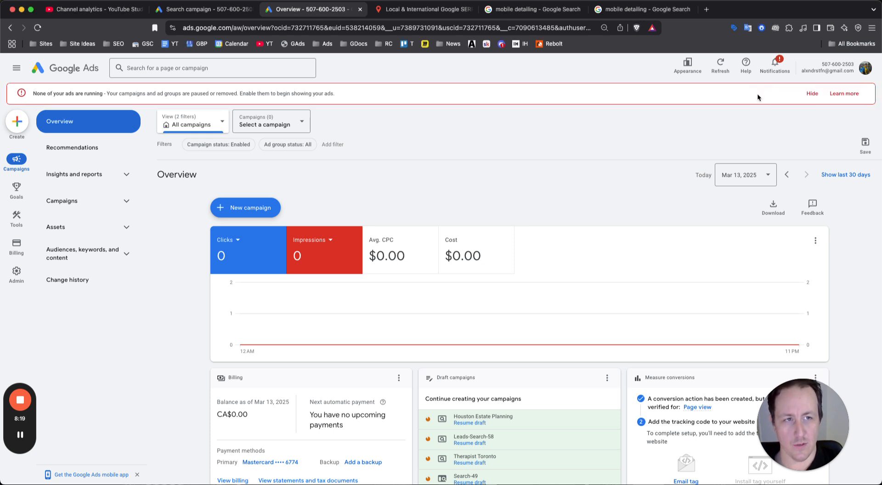
pyautogui.click(811, 93)
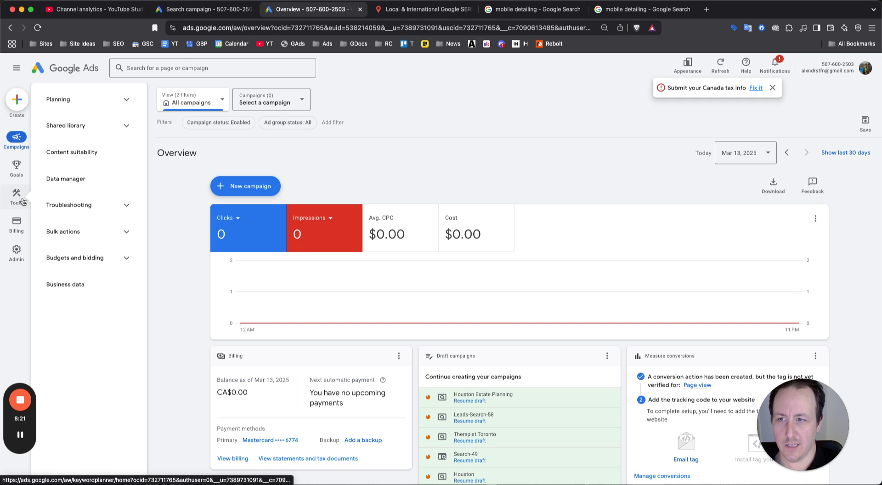
pyautogui.click(25, 202)
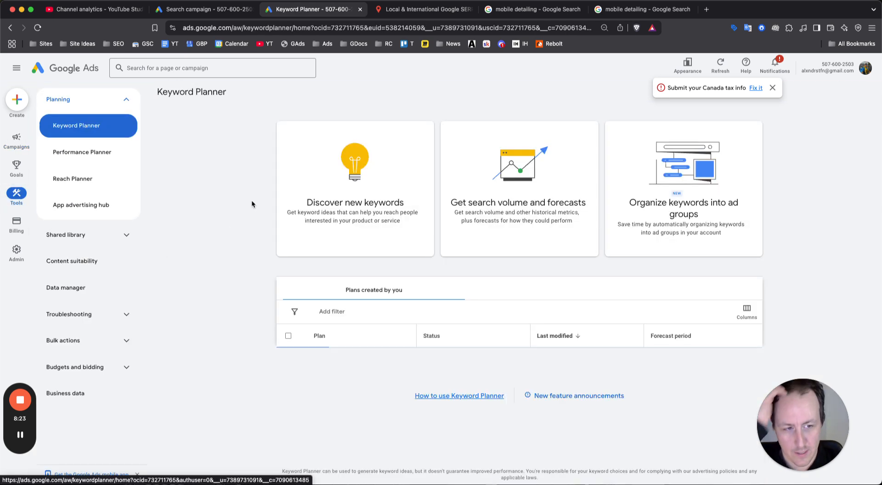
pyautogui.click(386, 194)
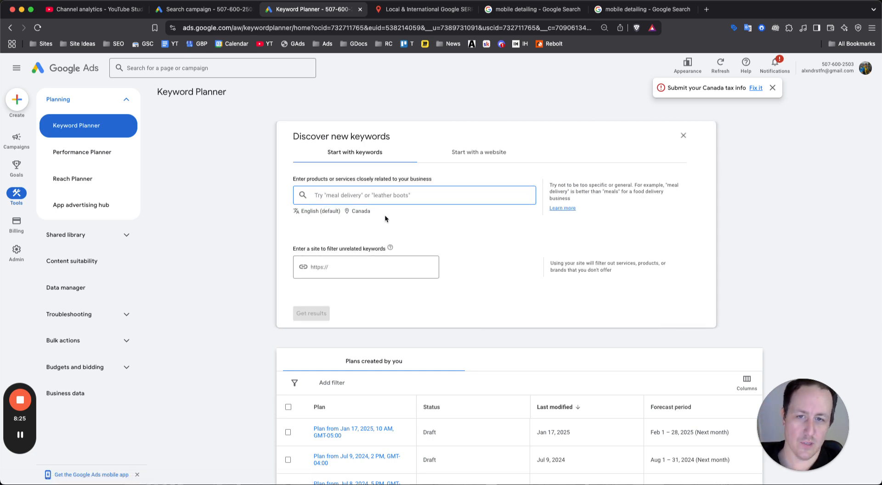
# - Set the keyword search location to only the city of San Diego, California, United States, and save it
pyautogui.click(361, 211)
pyautogui.click(430, 241)
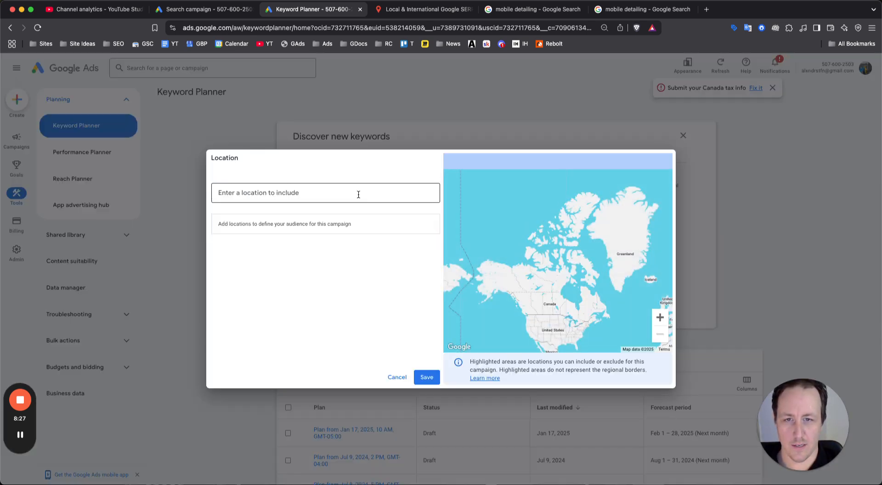
pyautogui.click(357, 192)
pyautogui.write('san diego')
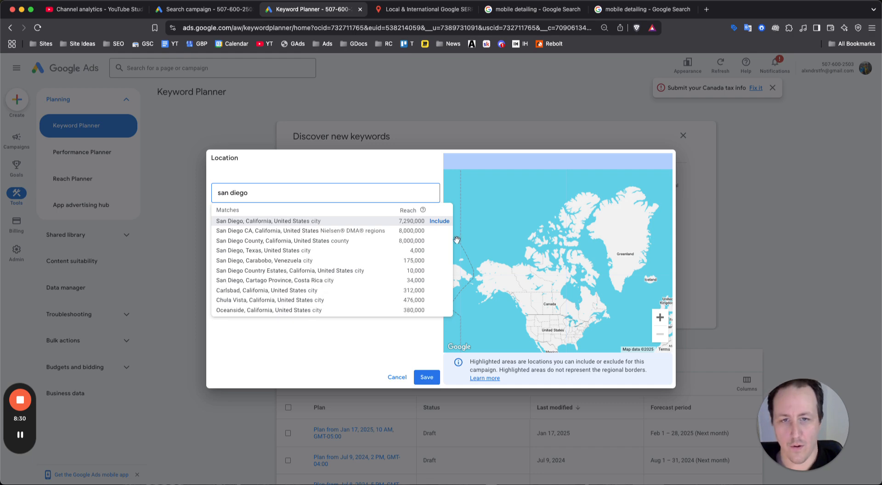
pyautogui.click(439, 221)
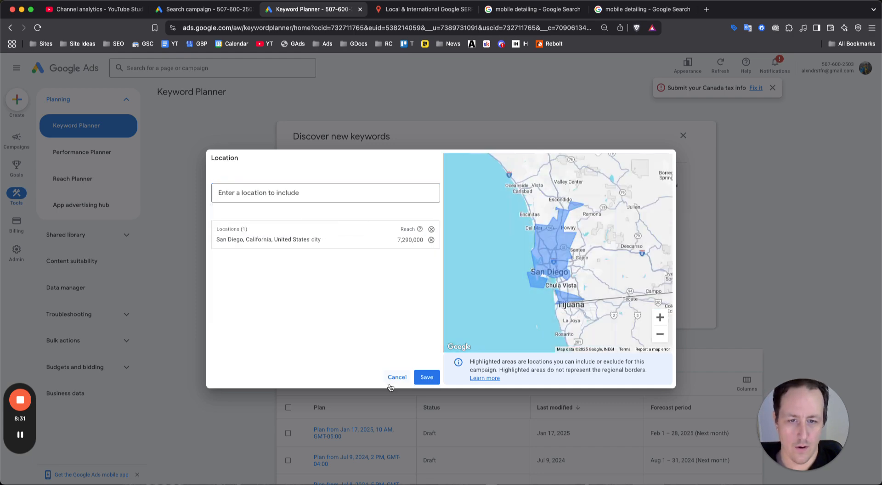
pyautogui.click(427, 377)
# - Get keyword ideas for "mobile detailing" and close the Refine keywords pane to examine the suggested keywords
pyautogui.click(354, 196)
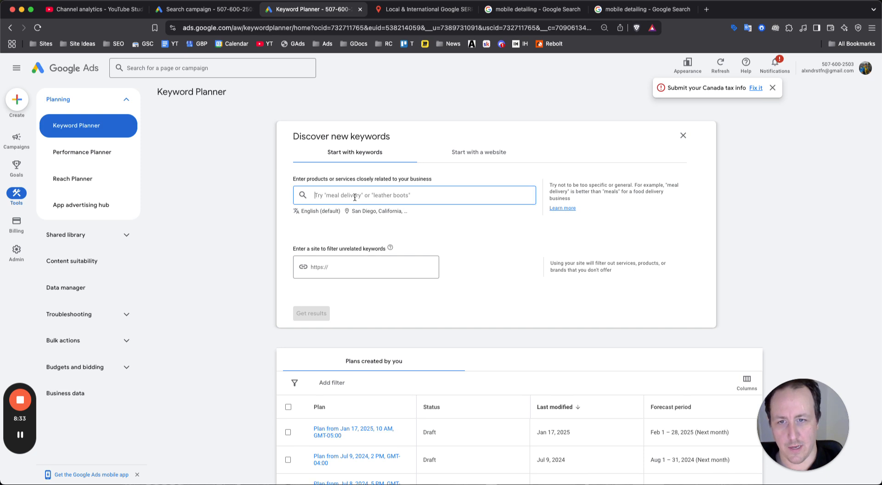
pyautogui.write('mobile detailing')
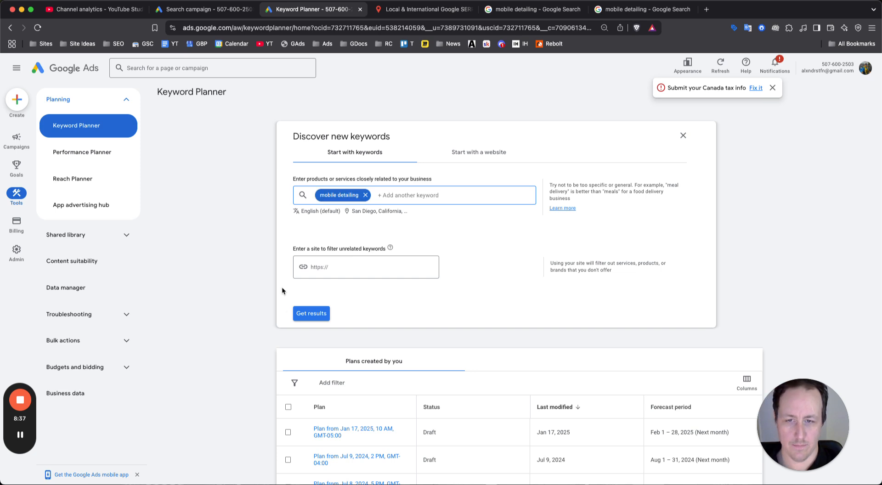
pyautogui.click(304, 323)
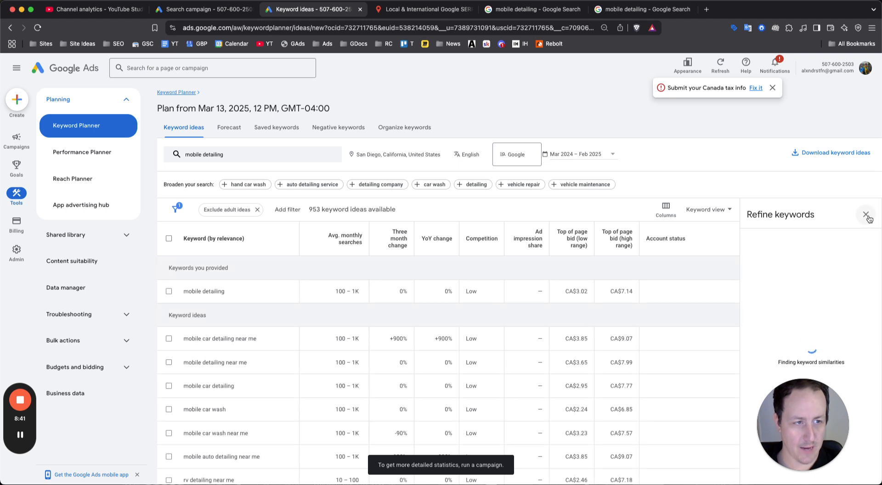
pyautogui.click(864, 214)
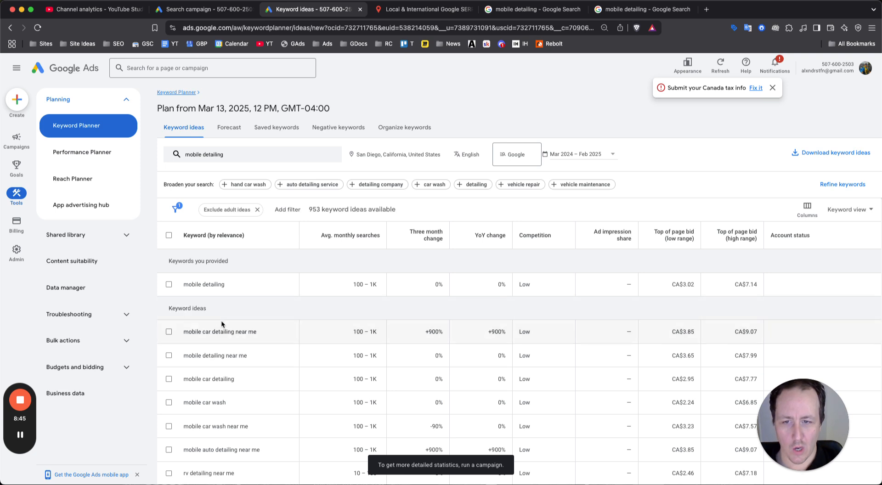
pyautogui.scroll(-1, 220, 337)
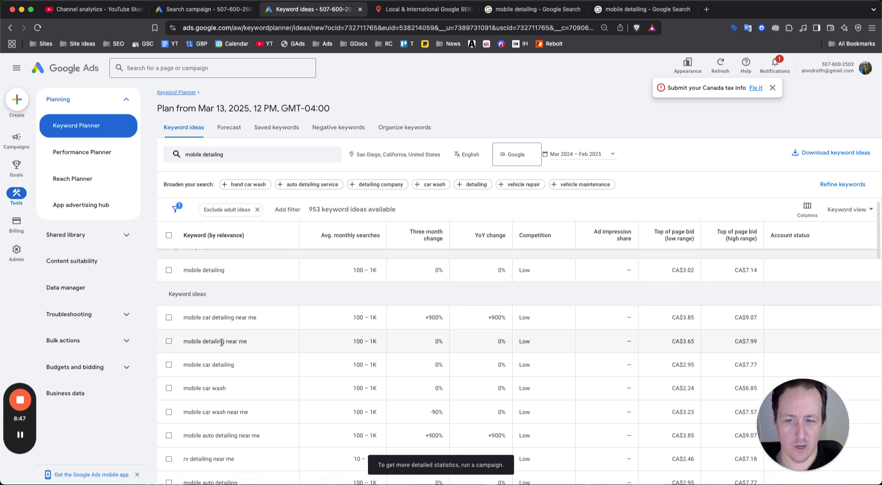
# - Examine the keyword ideas for mobile detailing, comparing their monthly searches, competition and top-of-page bids
pyautogui.scroll(-1, 221, 343)
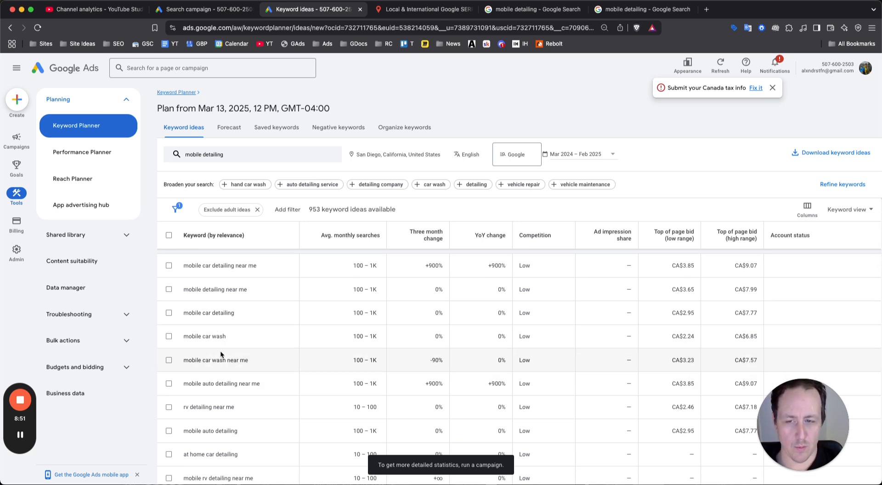
pyautogui.scroll(-2, 219, 351)
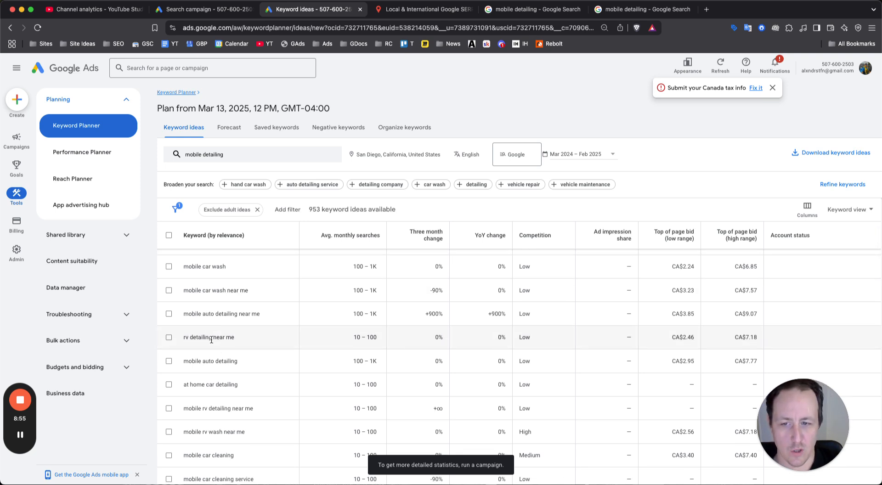
pyautogui.scroll(-2, 211, 340)
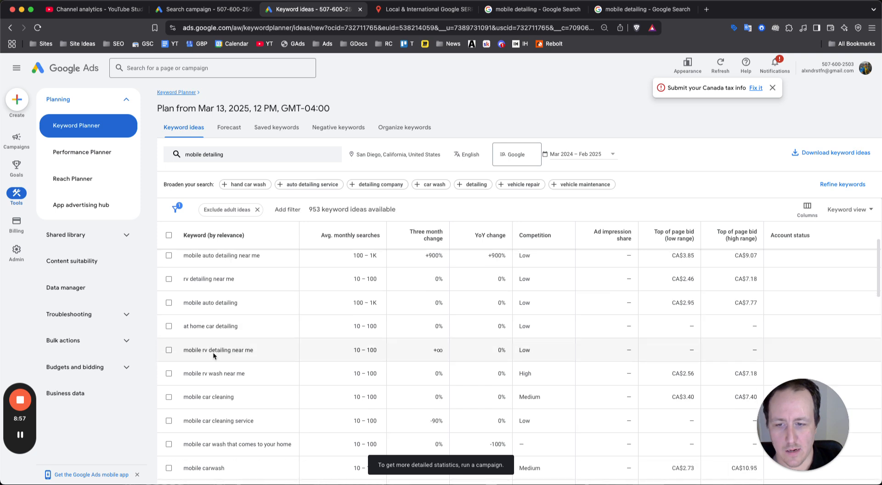
pyautogui.scroll(-6, 213, 352)
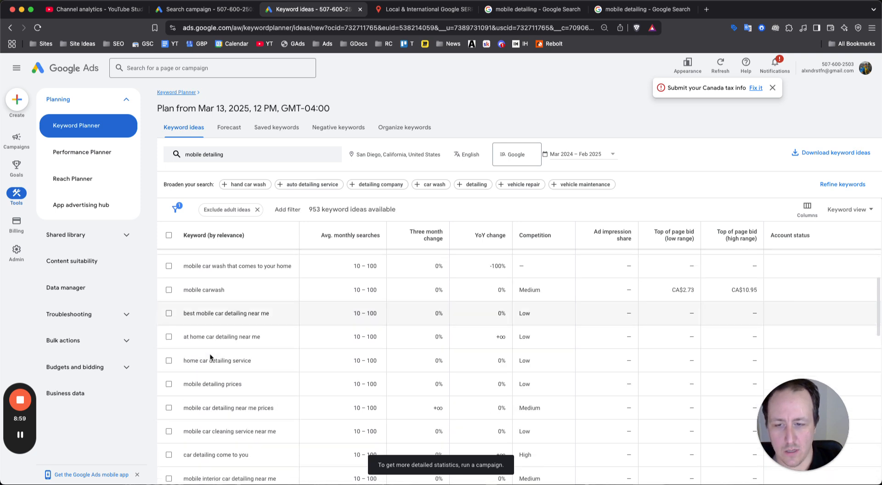
pyautogui.scroll(-6, 209, 354)
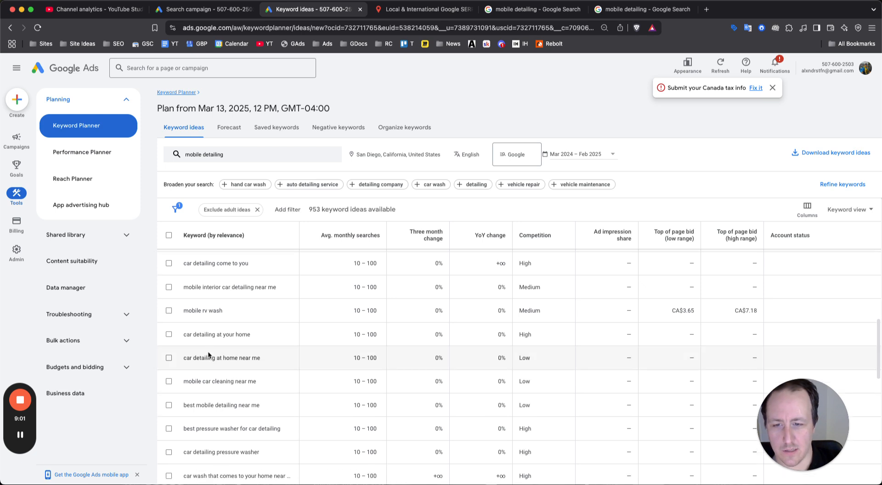
pyautogui.scroll(-6, 208, 354)
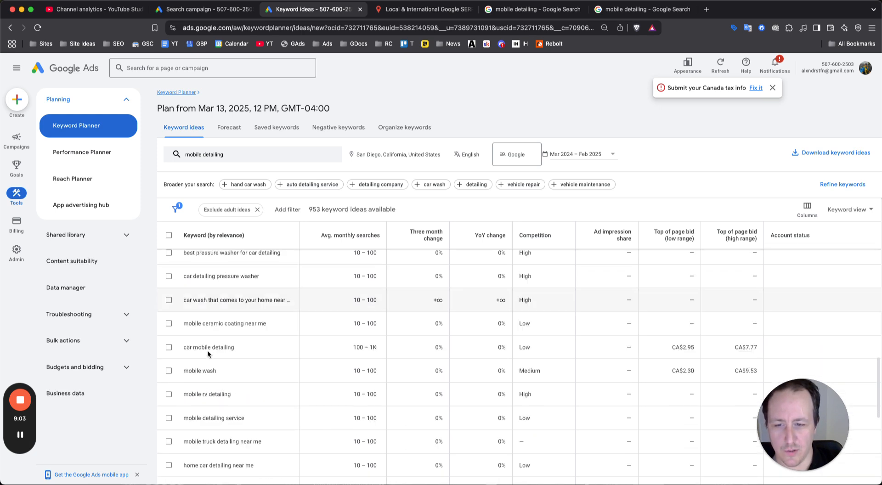
pyautogui.scroll(-2, 208, 350)
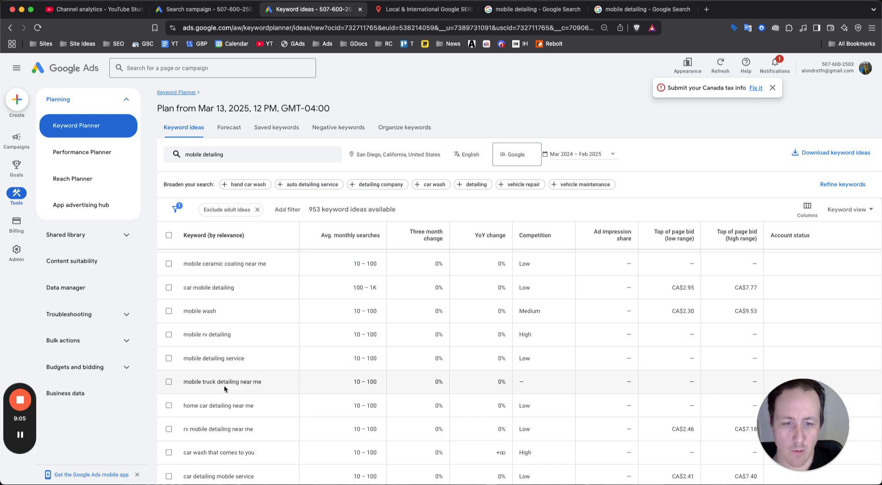
pyautogui.scroll(-1, 221, 384)
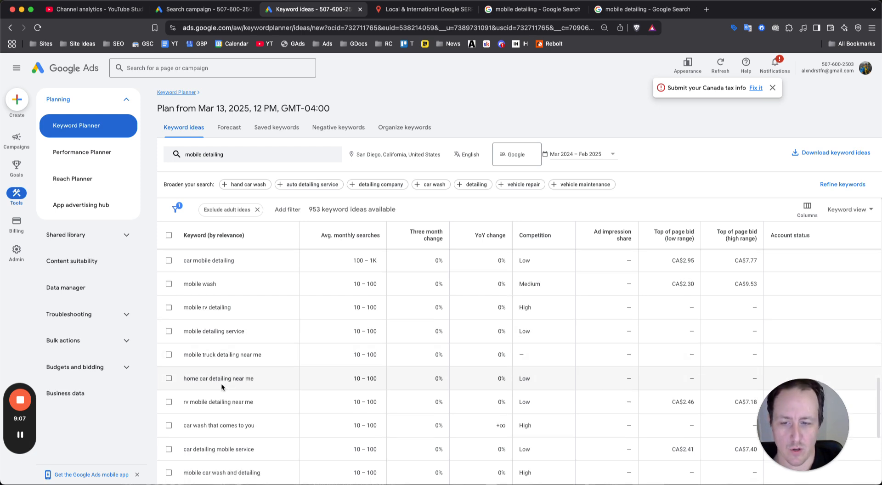
# - Copy the provided keyword "mobile detailing" from Keyword Planner into the Mobile Detailing ad group's keyword list in the campaign draft
pyautogui.scroll(15, 220, 379)
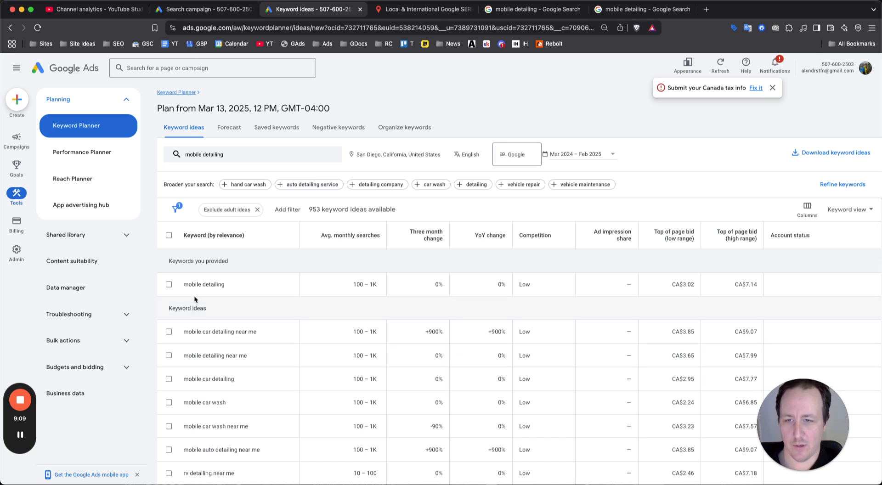
pyautogui.tripleClick(201, 283)
pyautogui.press('super+c')
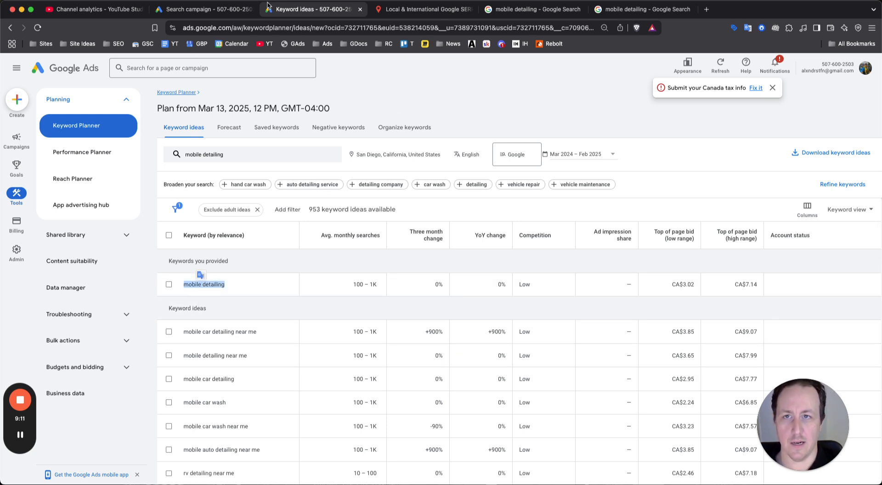
pyautogui.click(215, 11)
pyautogui.press('super+v')
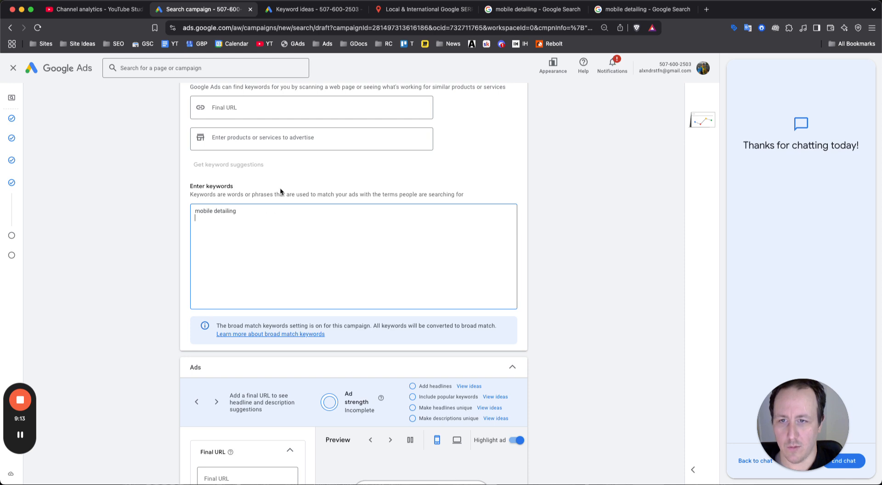
# - Copy the keyword idea "mobile car detailing" from Keyword Planner onto a new line of the ad group's keyword list
pyautogui.click(312, 10)
pyautogui.scroll(-1, 181, 302)
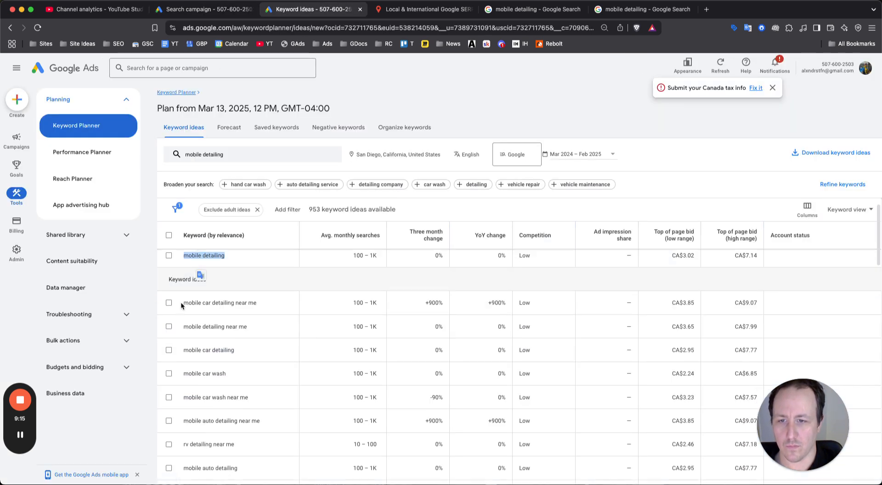
pyautogui.moveTo(191, 350); pyautogui.dragTo(232, 350)
pyautogui.press('super+c')
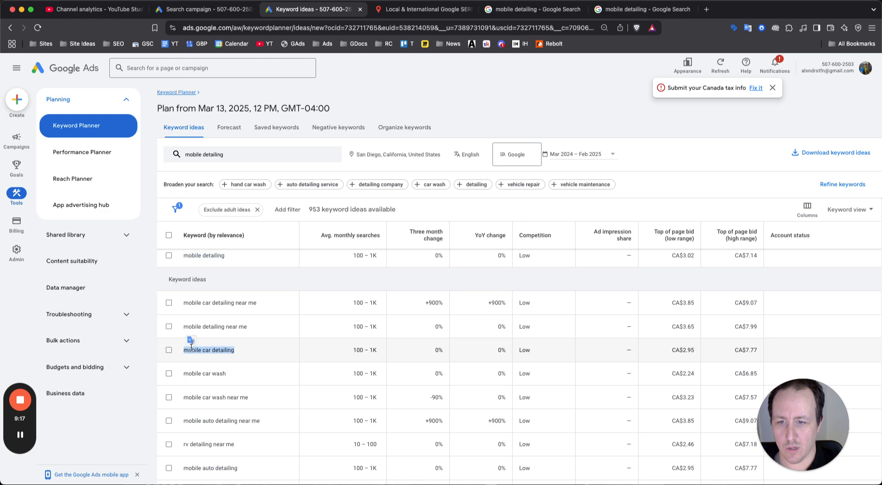
pyautogui.click(216, 10)
pyautogui.press('Return')
pyautogui.press('super+v')
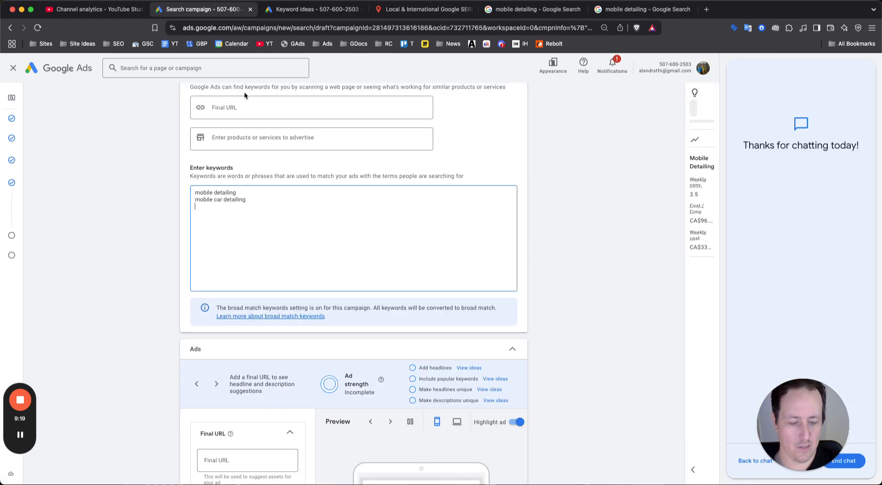
# - Add the Keyword Planner idea "mobile auto detailing" as another keyword in the Mobile Detailing ad group
pyautogui.click(299, 9)
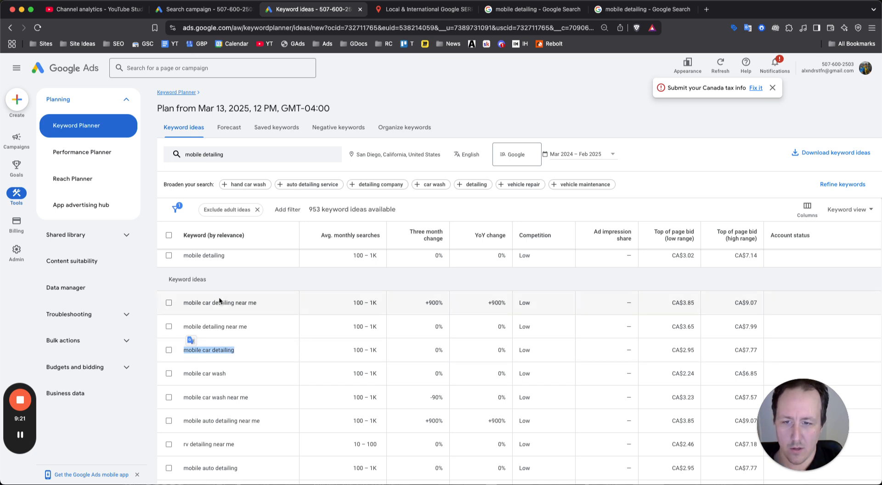
pyautogui.scroll(-1, 269, 396)
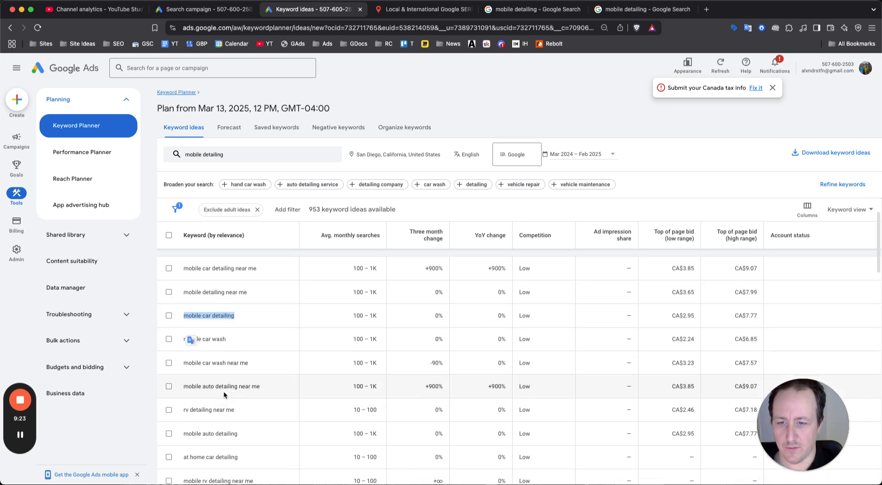
pyautogui.scroll(-1, 213, 435)
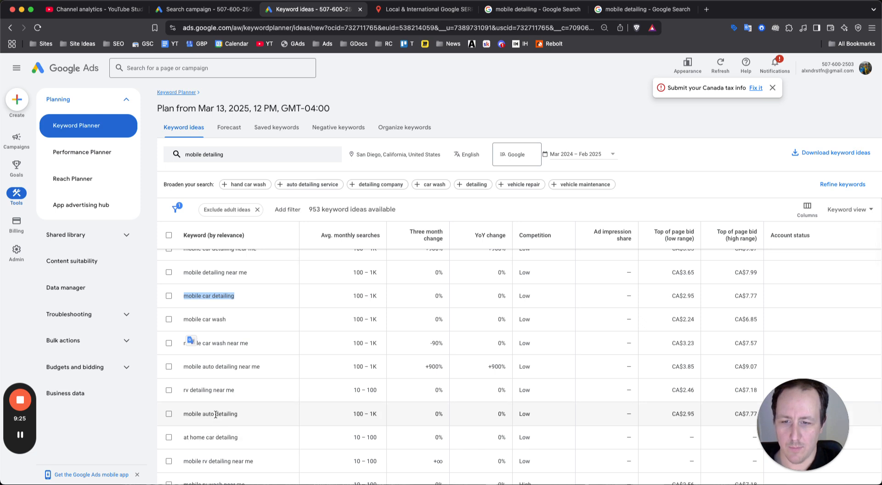
pyautogui.tripleClick(215, 414)
pyautogui.press('super+c')
pyautogui.click(207, 9)
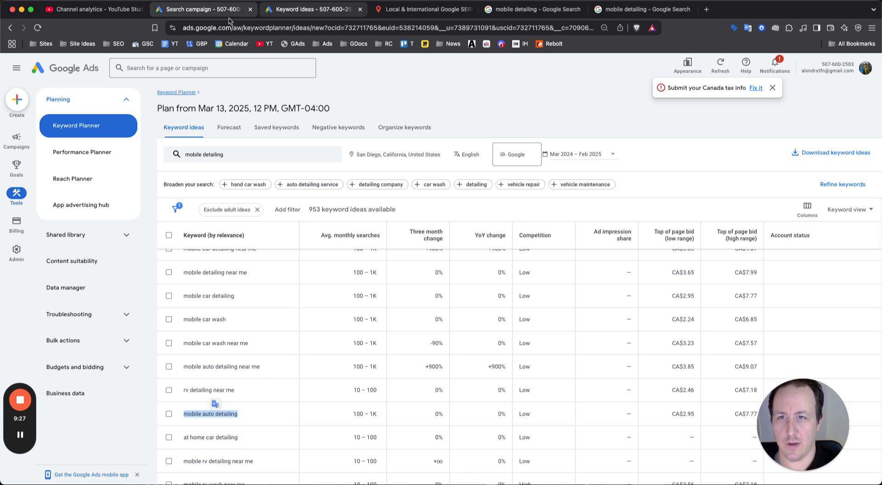
pyautogui.press('super+v')
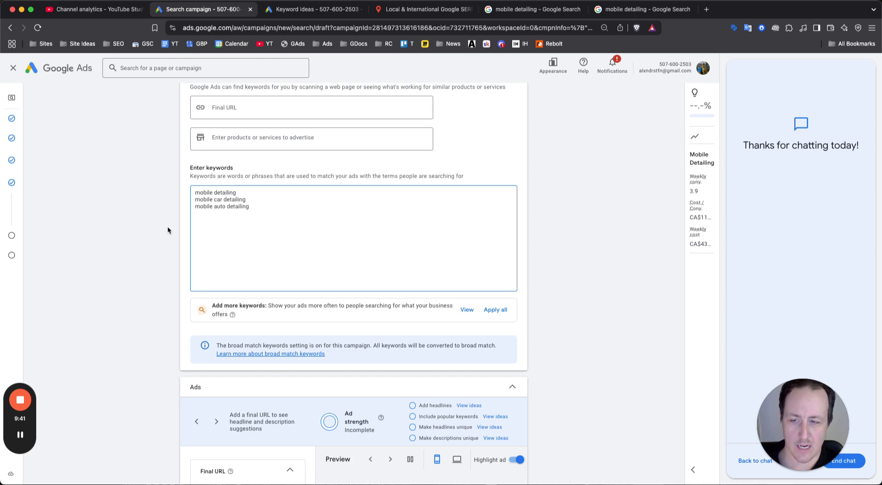
pyautogui.scroll(-6, 214, 302)
pyautogui.scroll(8, 221, 245)
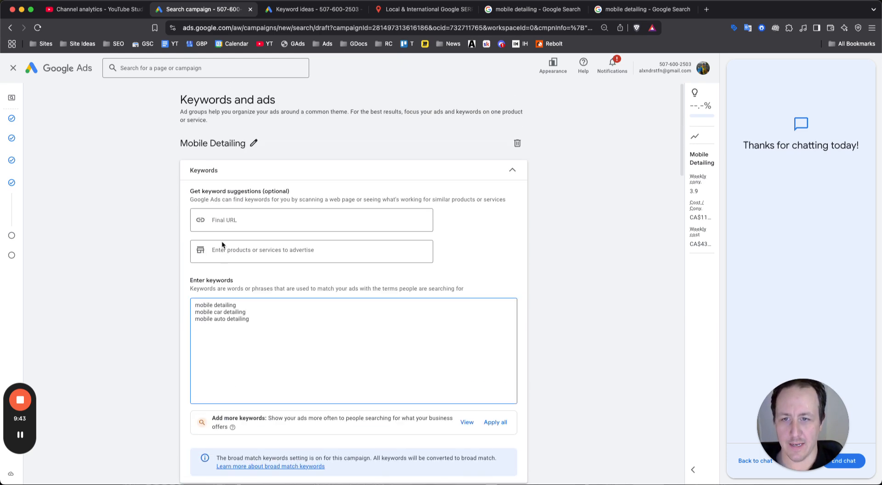
pyautogui.scroll(-7, 228, 308)
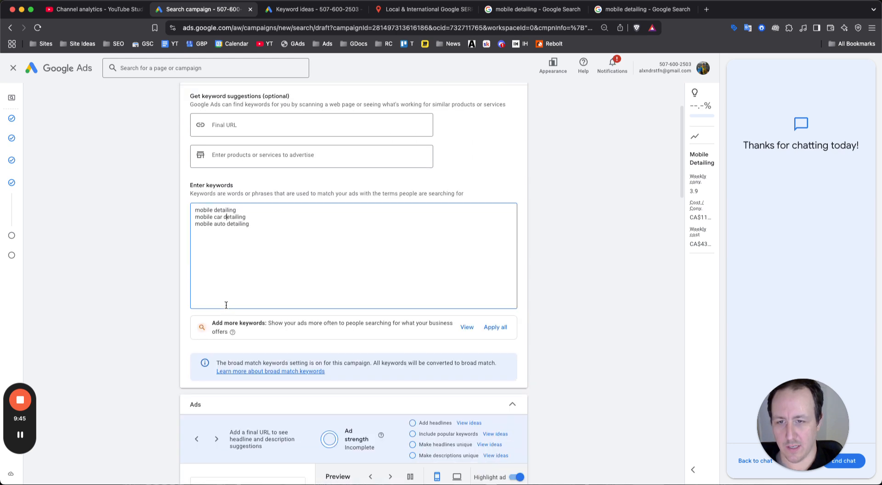
pyautogui.scroll(-3, 228, 308)
pyautogui.click(230, 225)
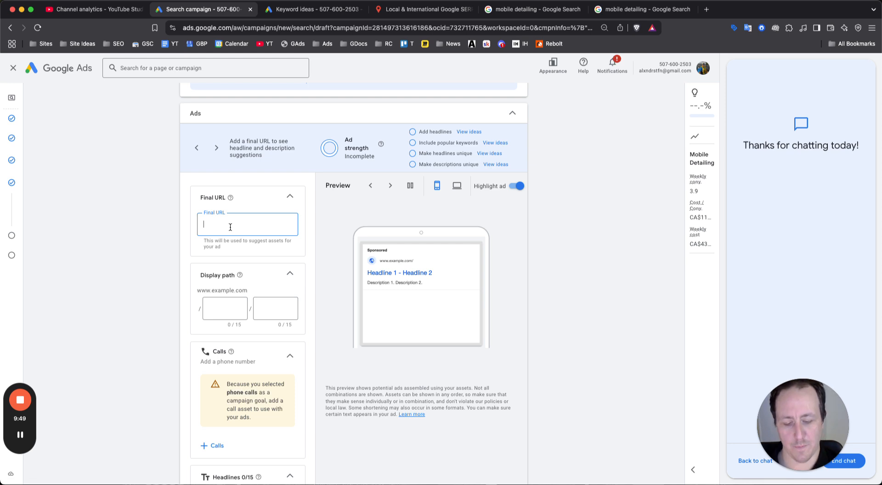
pyautogui.write('mo')
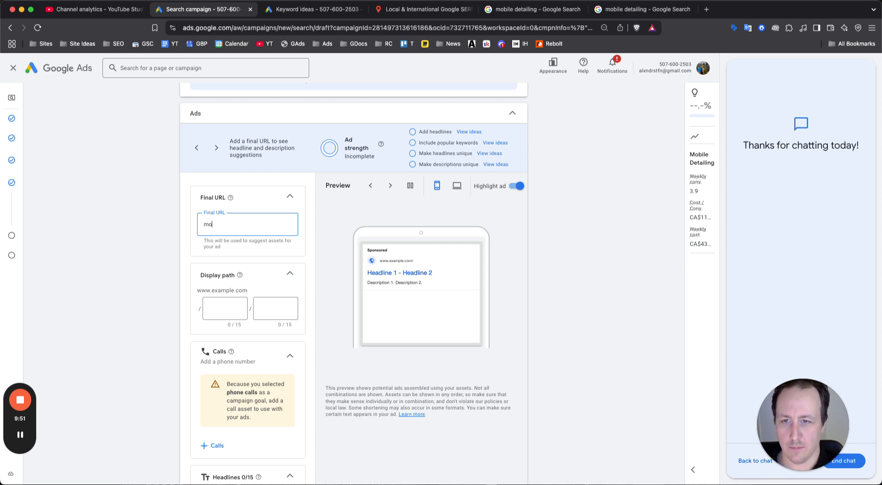
pyautogui.write('biledetailingsand')
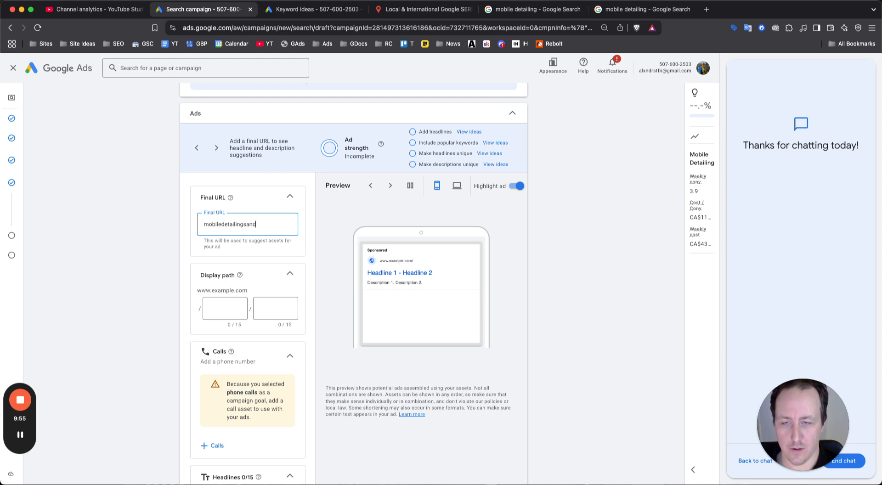
pyautogui.write('iego.com')
pyautogui.press('super+a')
pyautogui.press('Left')
pyautogui.write('http')
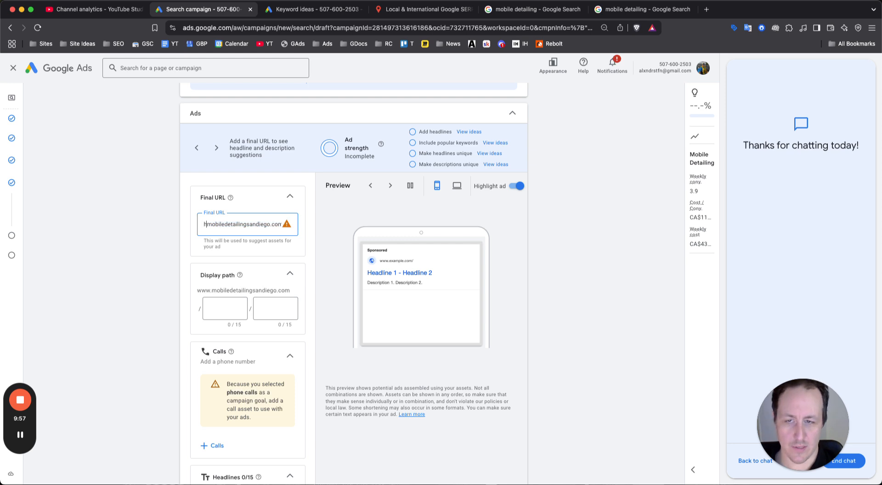
pyautogui.write('s://')
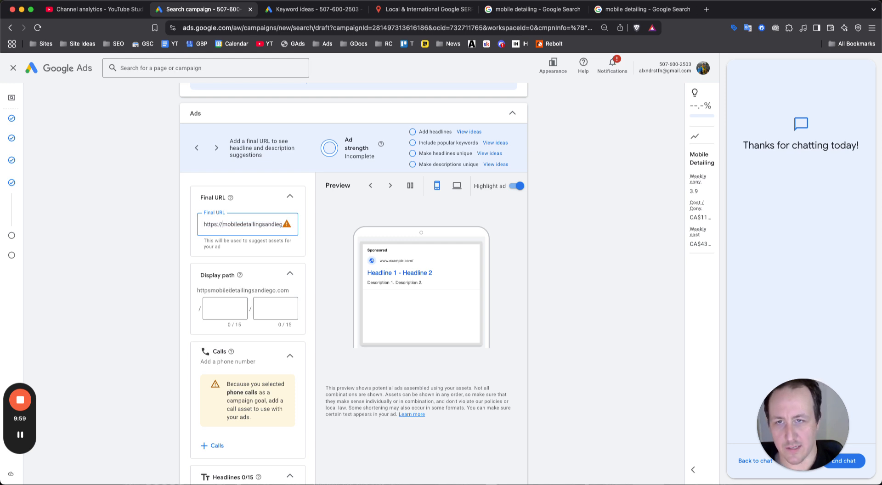
# - Review the sponsored ads in the Arlington and Houston Google results for mobile detailing
pyautogui.click(532, 9)
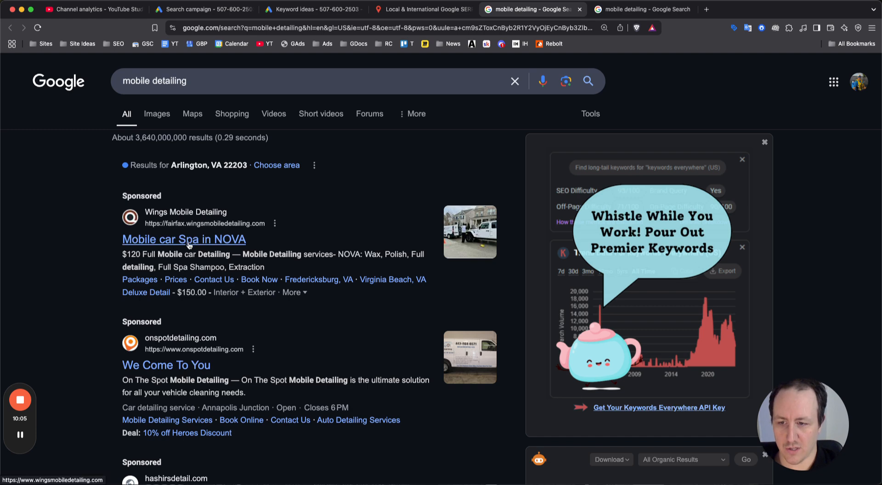
pyautogui.scroll(-2, 189, 245)
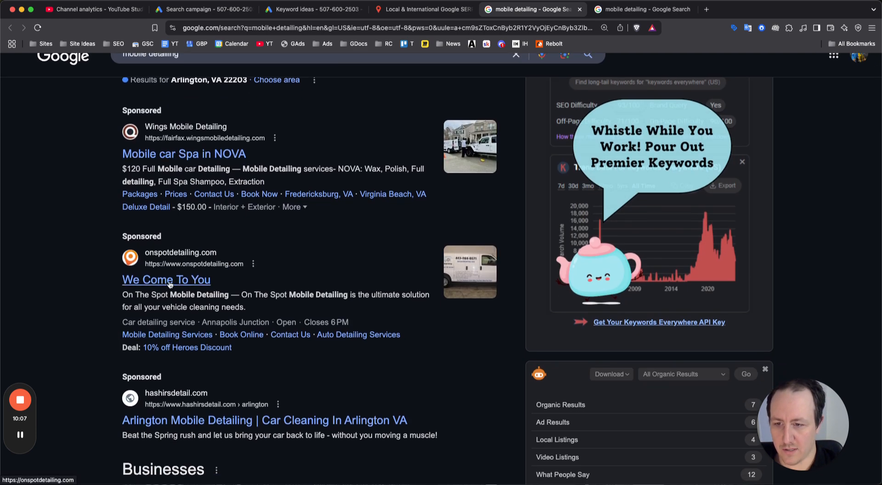
pyautogui.scroll(-2, 170, 294)
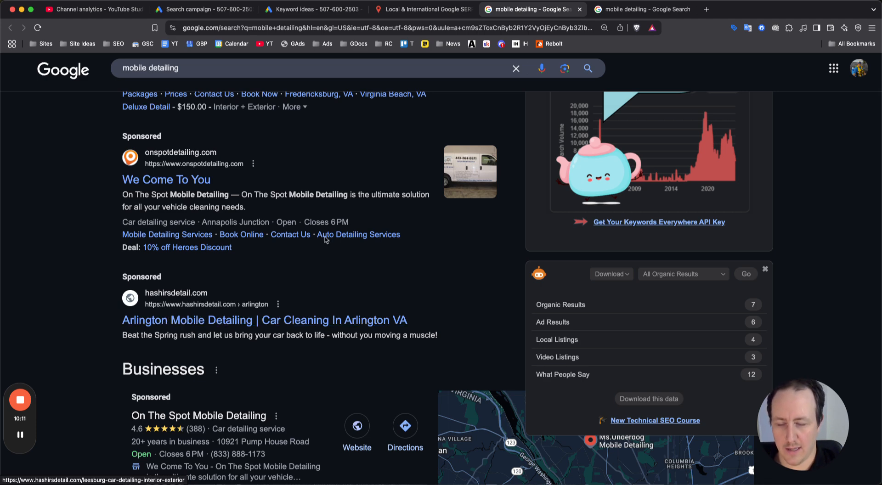
pyautogui.click(625, 11)
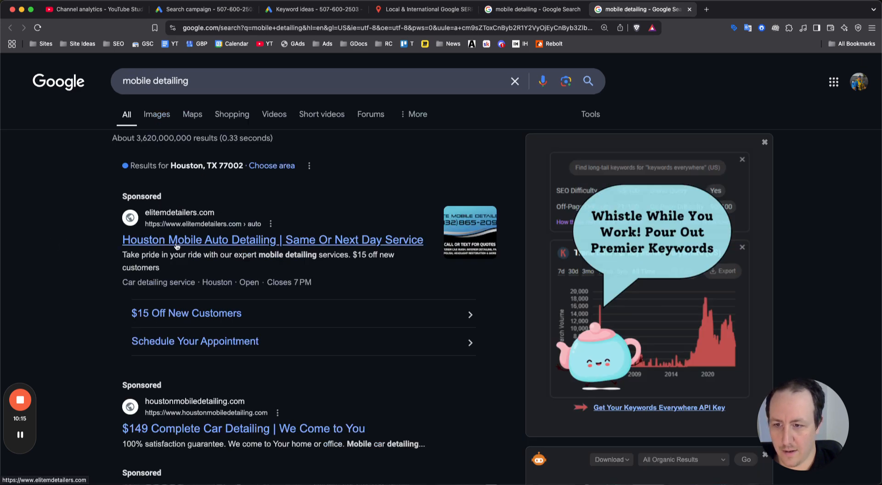
pyautogui.scroll(-2, 177, 358)
pyautogui.scroll(-2, 176, 358)
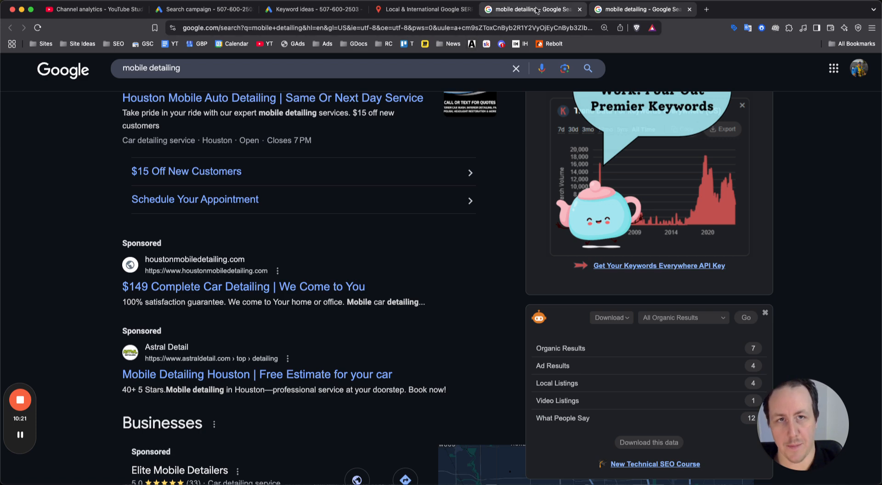
# - Return to the campaign draft and extend the ad's final URL with the path /LP-mobile-detailing
pyautogui.click(211, 10)
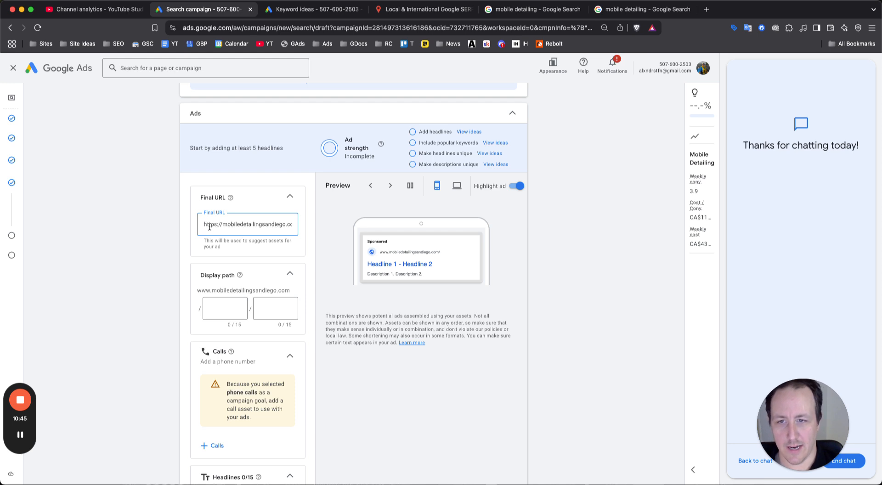
pyautogui.moveTo(214, 226); pyautogui.dragTo(309, 230)
pyautogui.press('Right')
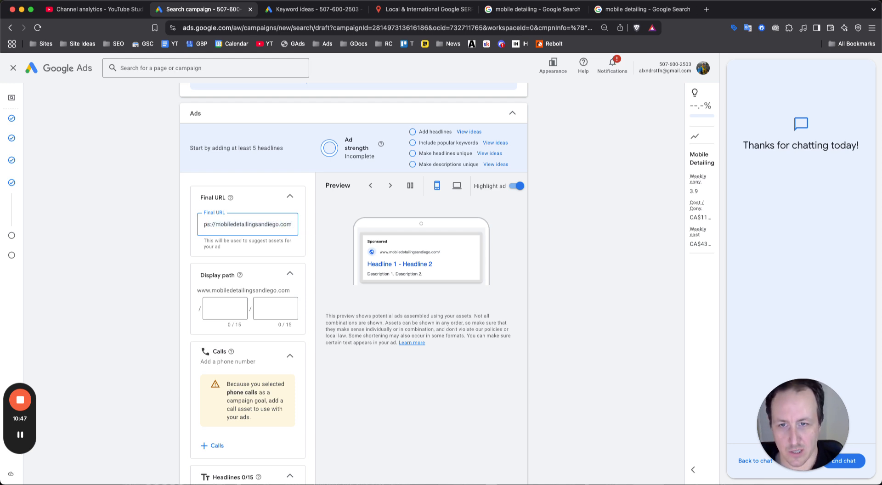
pyautogui.write('/LP')
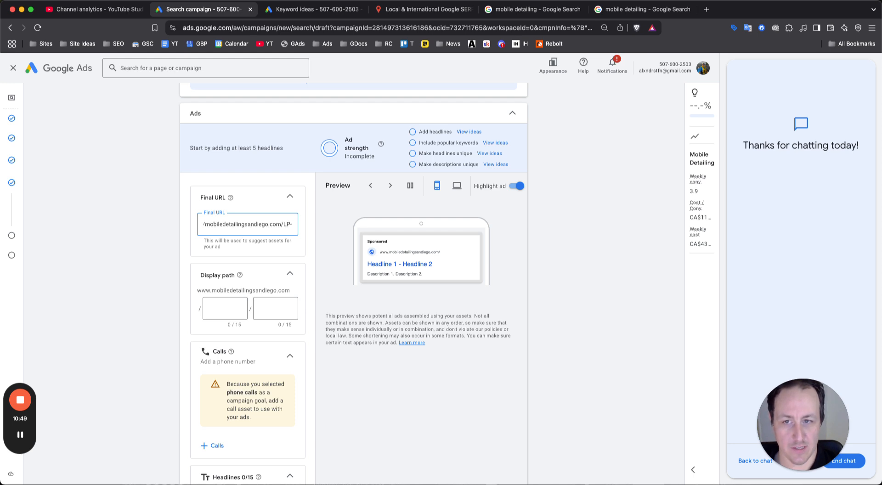
pyautogui.write('-mobile')
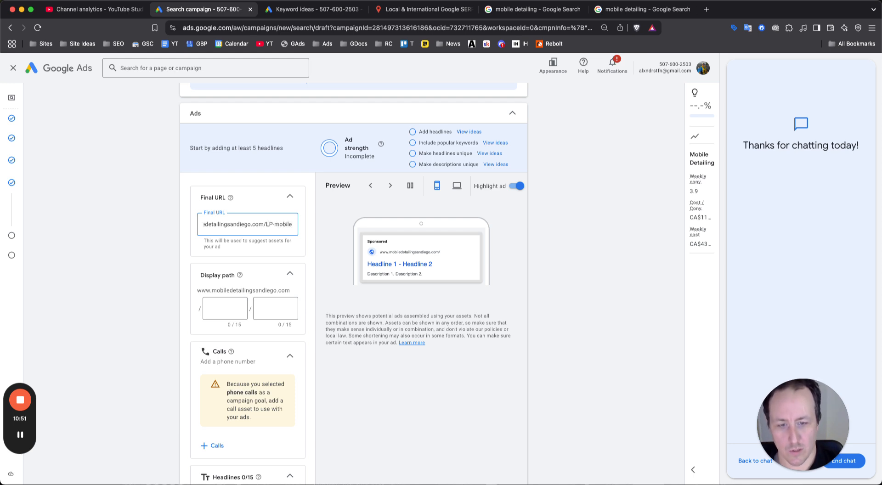
pyautogui.write('-detailing')
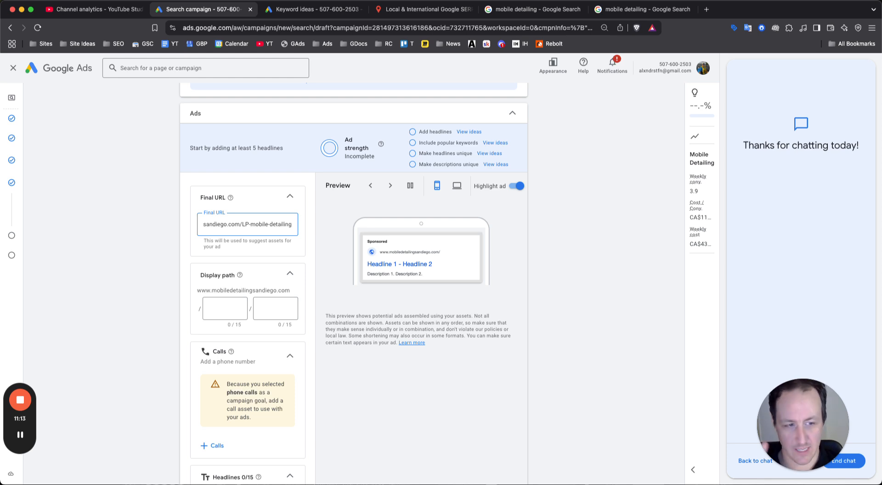
# - Set the ad's display path to san-diego in the first part and mobile-detail in the second
pyautogui.click(231, 312)
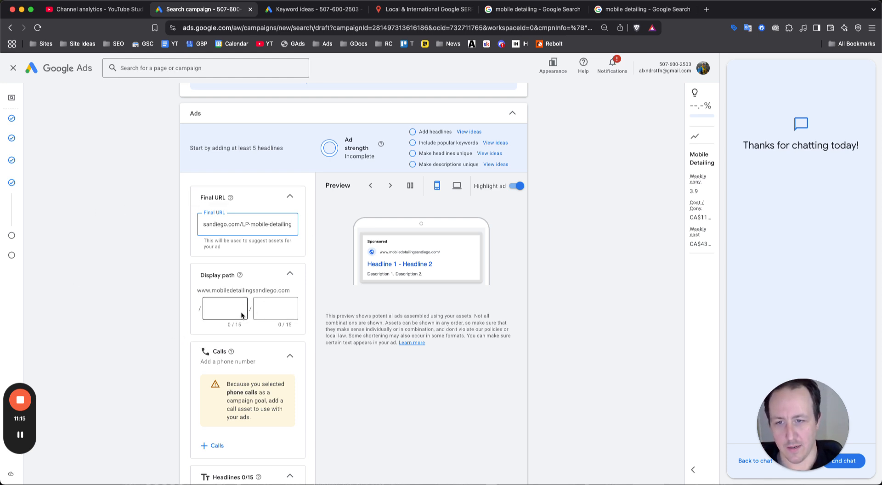
pyautogui.write('san-diego')
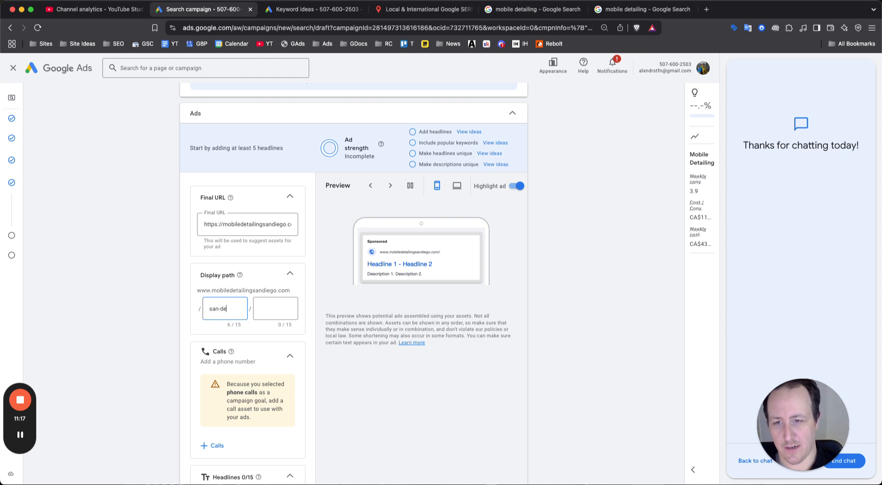
pyautogui.press('Tab')
pyautogui.write('mobile-detail')
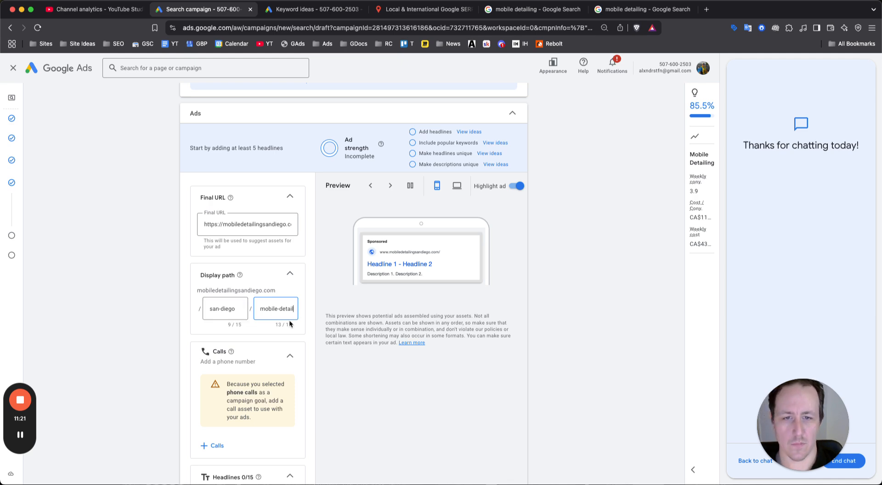
pyautogui.scroll(5, 426, 258)
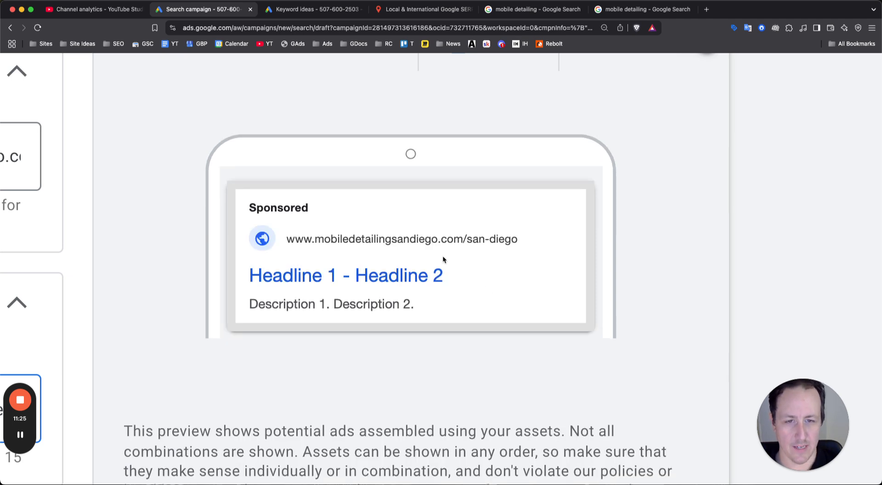
pyautogui.scroll(-5, 442, 255)
# - Add the account's existing phone number to the campaign as a call asset
pyautogui.scroll(-3, 199, 348)
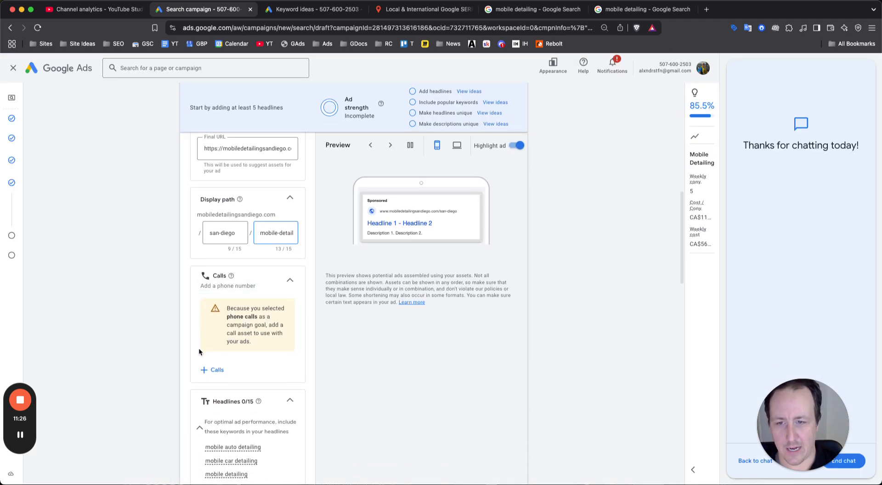
pyautogui.click(220, 370)
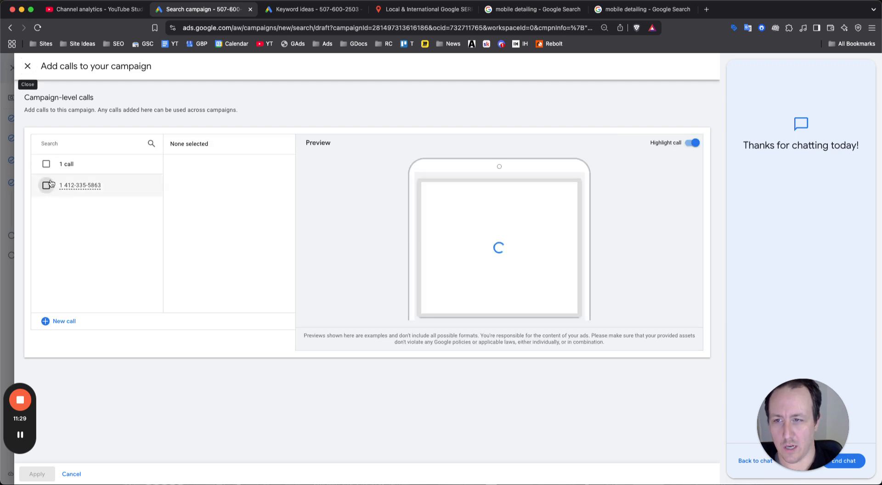
pyautogui.click(46, 185)
pyautogui.click(37, 475)
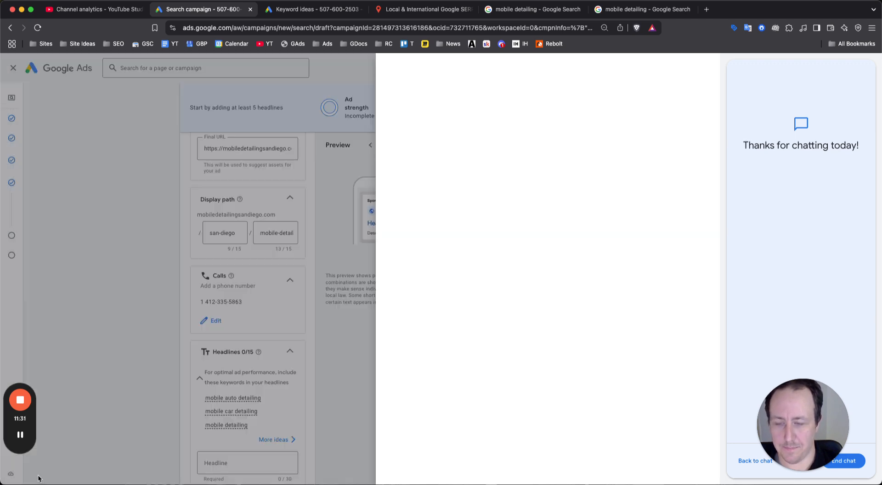
# - Enter "Mobile Detailing San Diego" as the ad's first headline
pyautogui.scroll(-3, 305, 275)
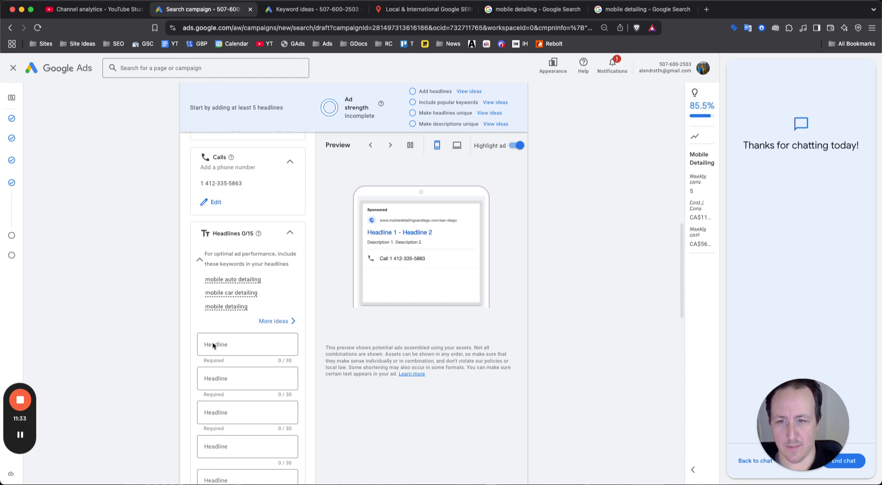
pyautogui.scroll(-2, 212, 345)
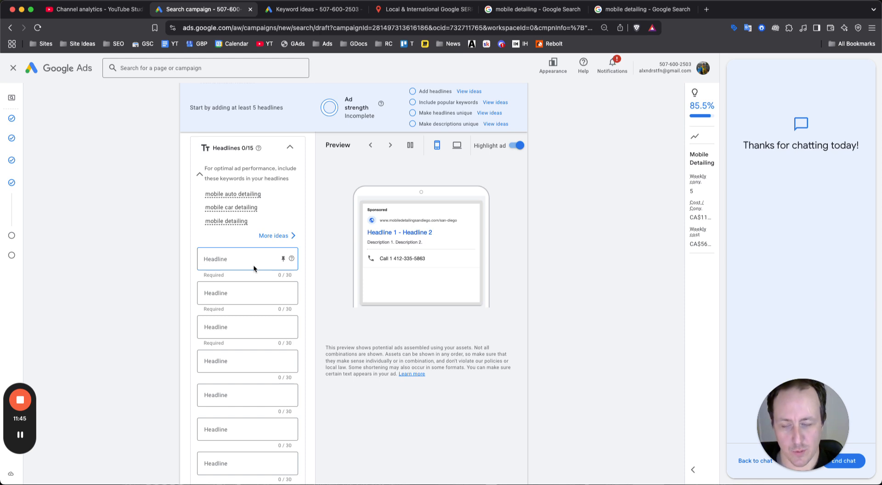
pyautogui.write('Mobile Detailing')
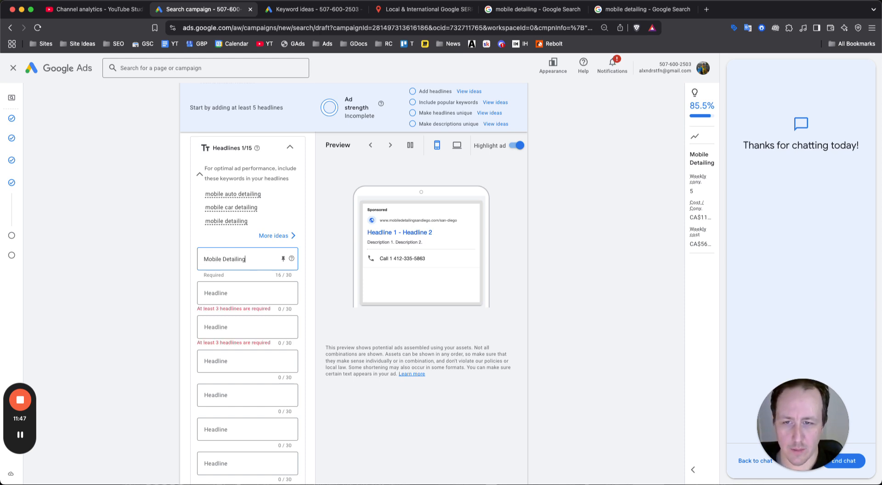
pyautogui.write(' San Doe')
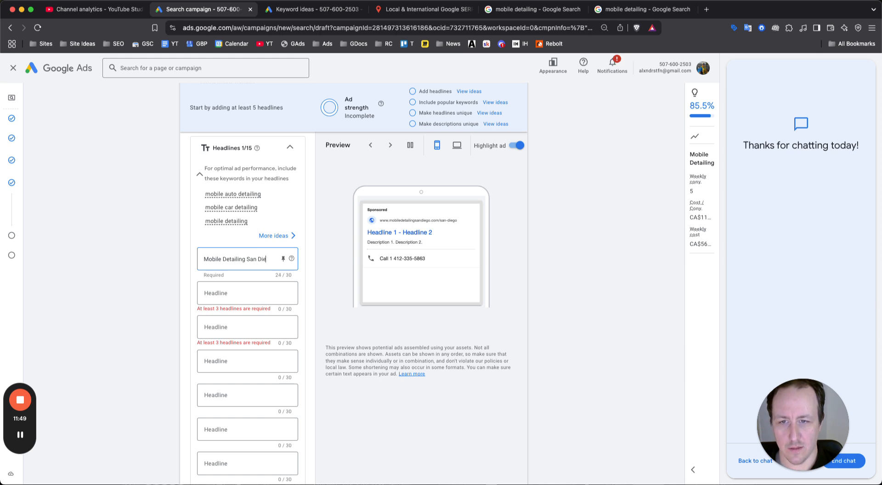
pyautogui.write('go')
pyautogui.press('super+a')
pyautogui.press('Tab')
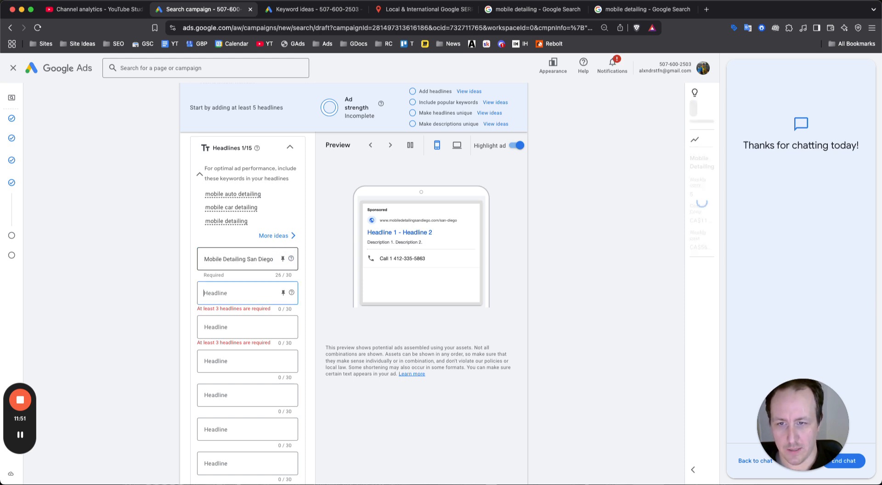
# - Add "San Diego Mobile Detailing" as the second headline and "We Come to You" as the third
pyautogui.write('San Diego M')
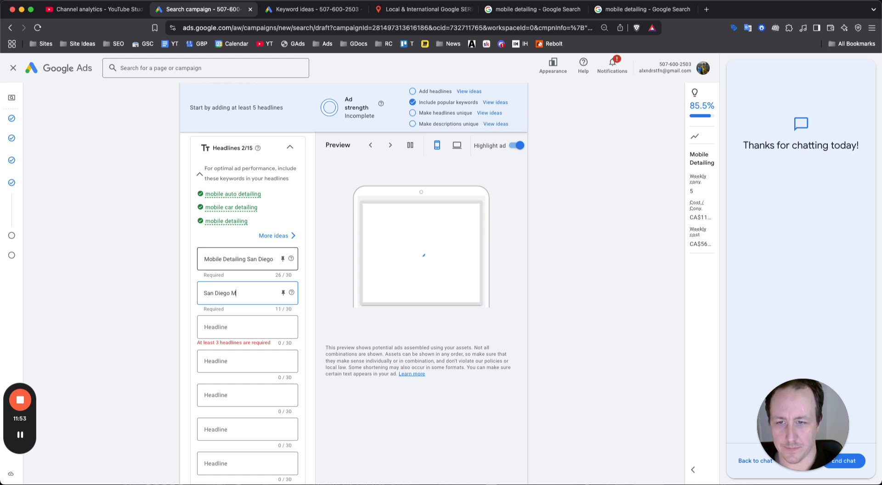
pyautogui.write('obile Detai')
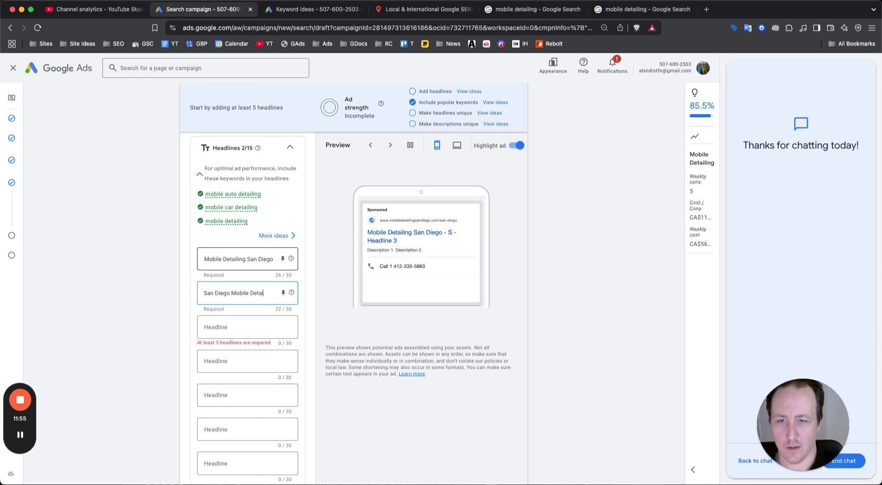
pyautogui.write('ling')
pyautogui.press('Tab')
pyautogui.write('We')
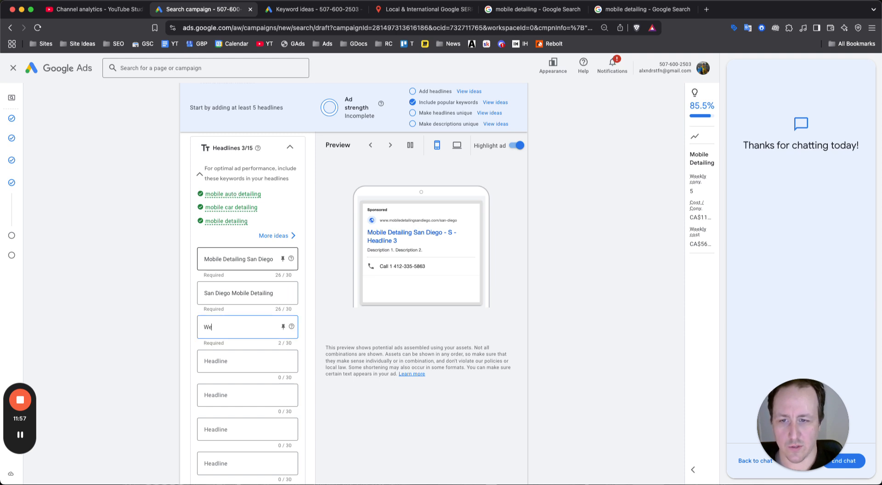
pyautogui.write(' Come to You')
pyautogui.press('Tab')
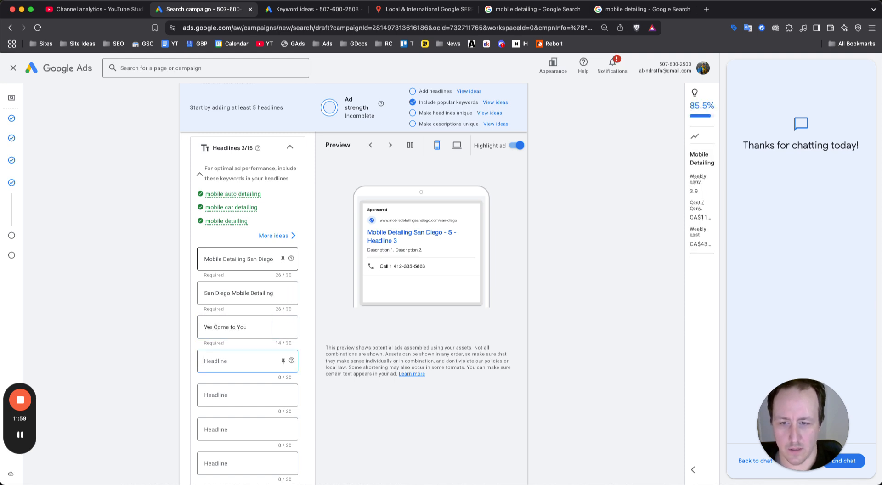
# - Add "Mobile Detailing From $199" as the fourth headline and "Interior & Exterior Detailing" as the fifth
pyautogui.write('Mobile Detailin')
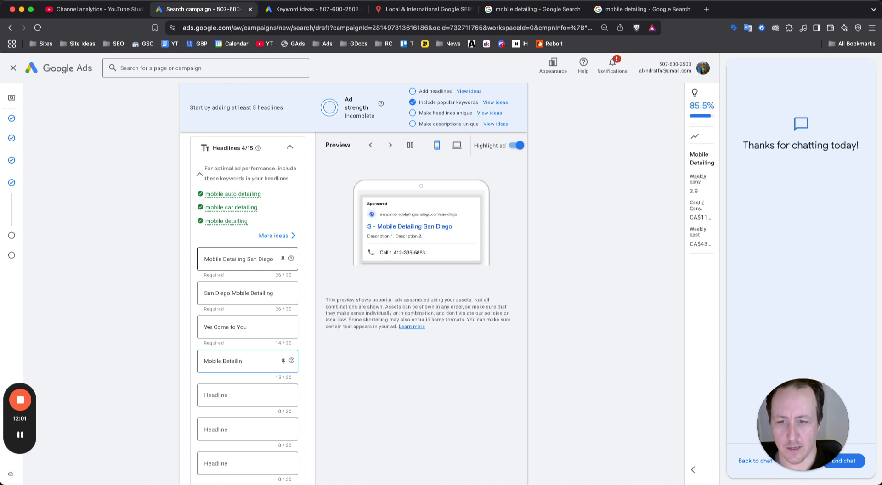
pyautogui.write('g From')
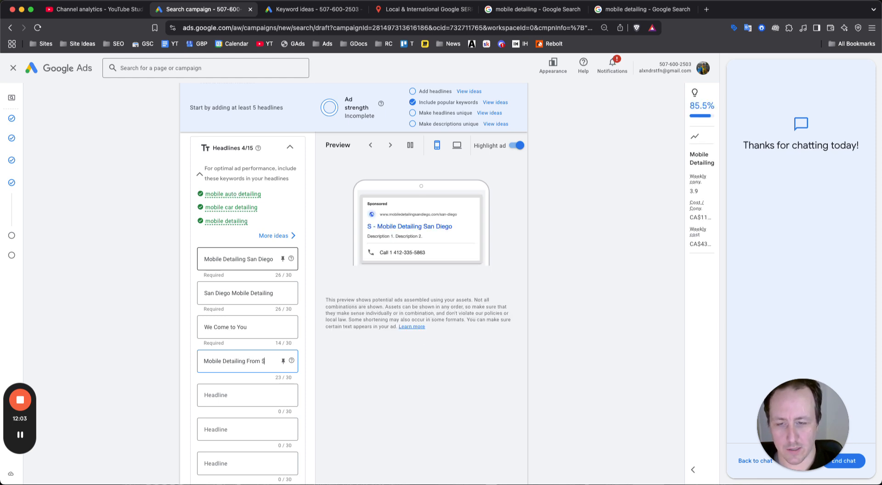
pyautogui.write(' $199')
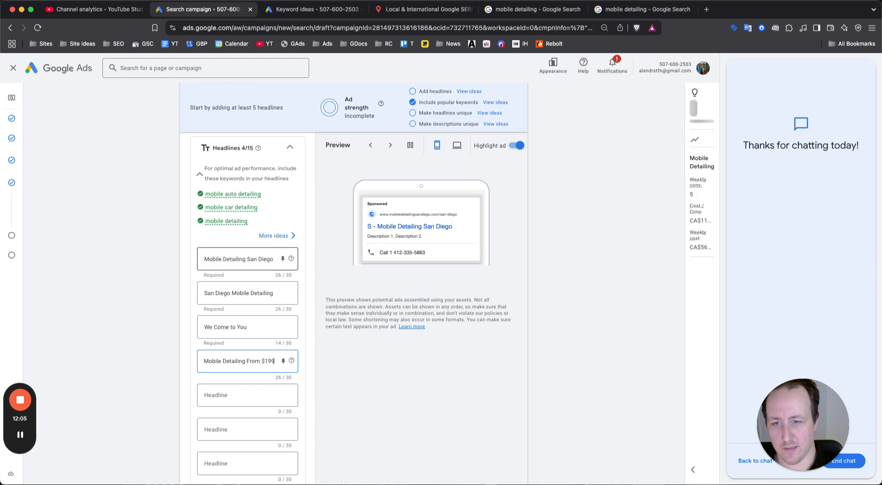
pyautogui.scroll(-1, 210, 361)
pyautogui.click(221, 366)
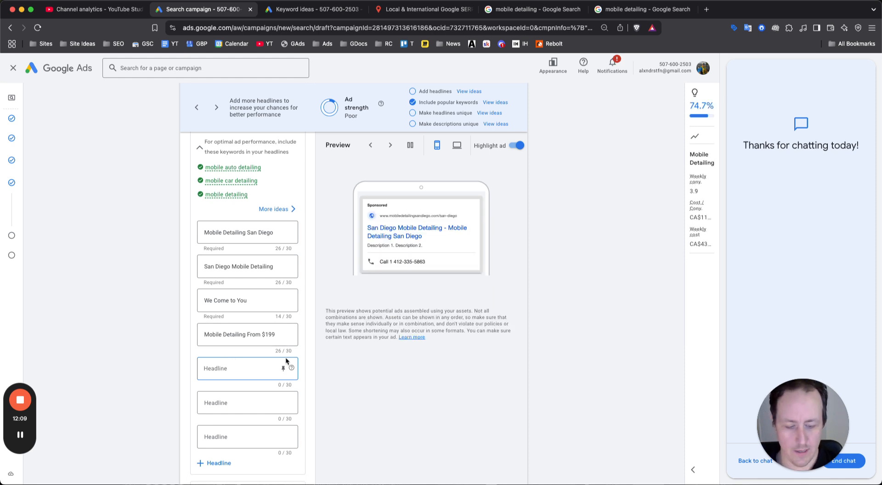
pyautogui.write('Interior & Ext')
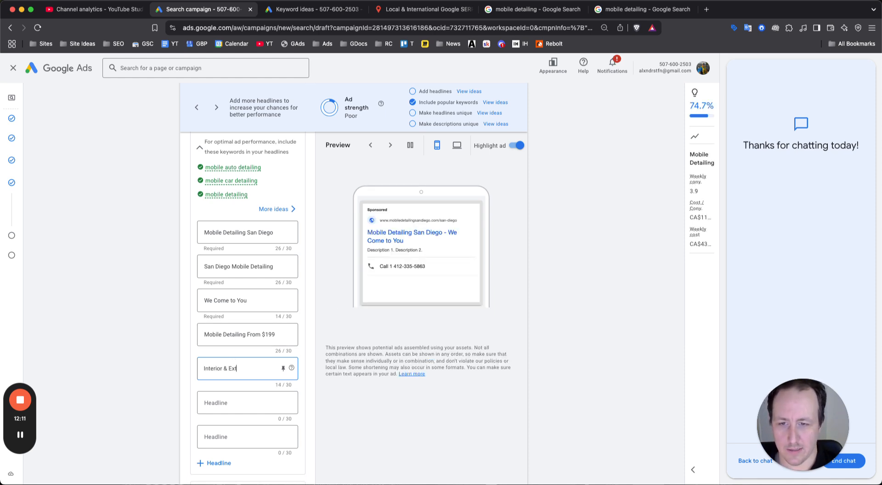
pyautogui.write('erior Detai')
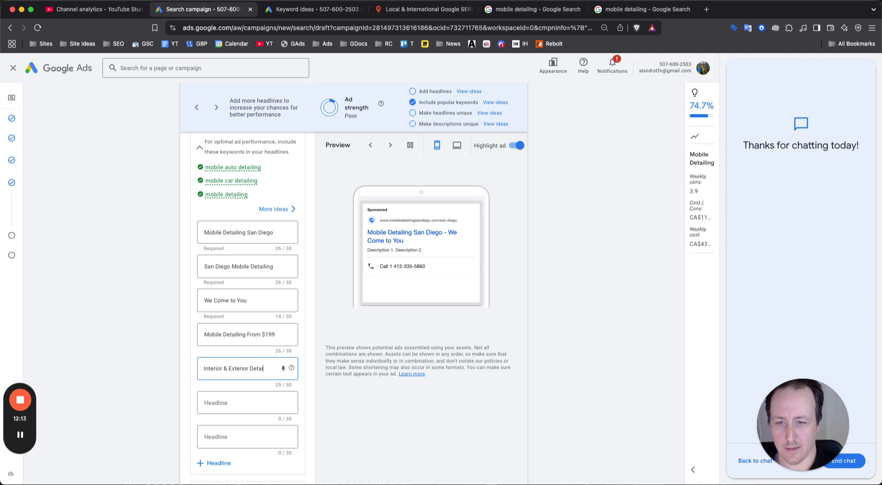
pyautogui.write('ling')
pyautogui.press('Tab')
# - Enter "Get a Detailing Quote" as the ad's sixth headline
pyautogui.write('G')
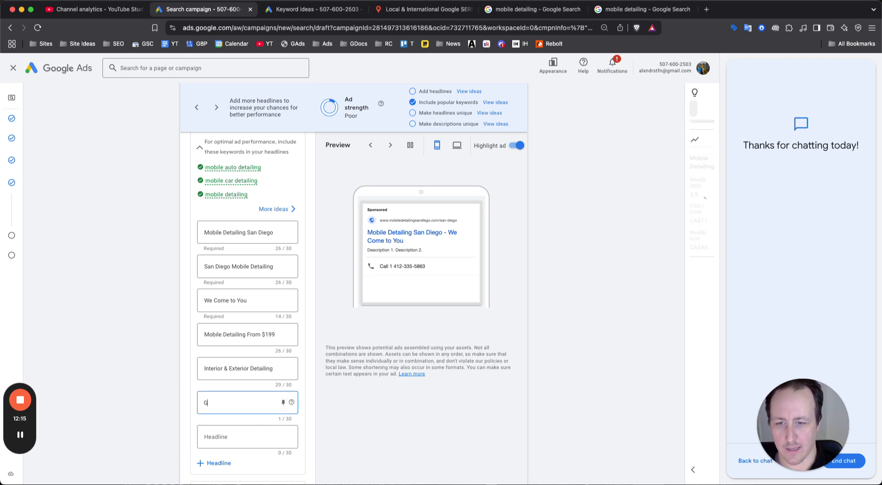
pyautogui.write('et a')
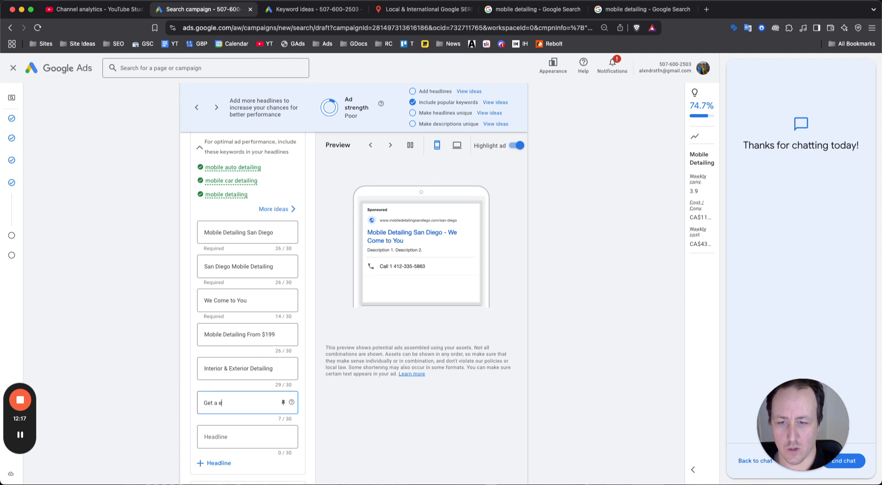
pyautogui.write(' Detailing Quot')
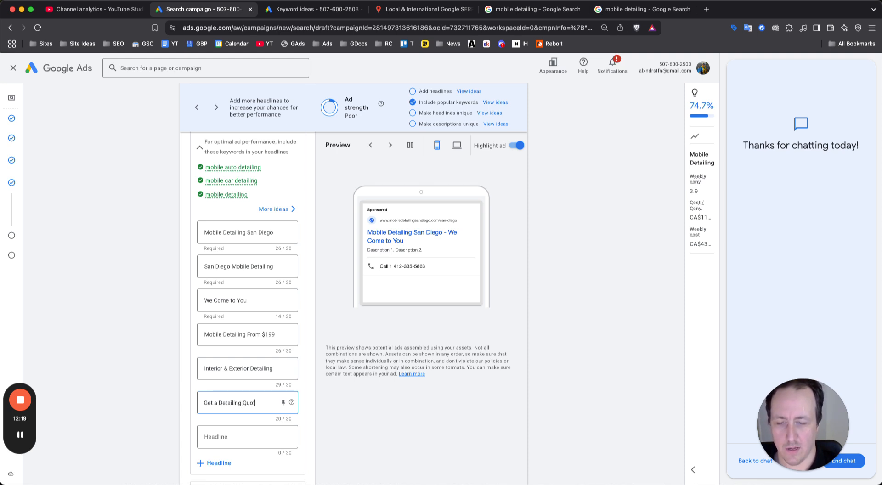
pyautogui.write('e')
pyautogui.click(253, 350)
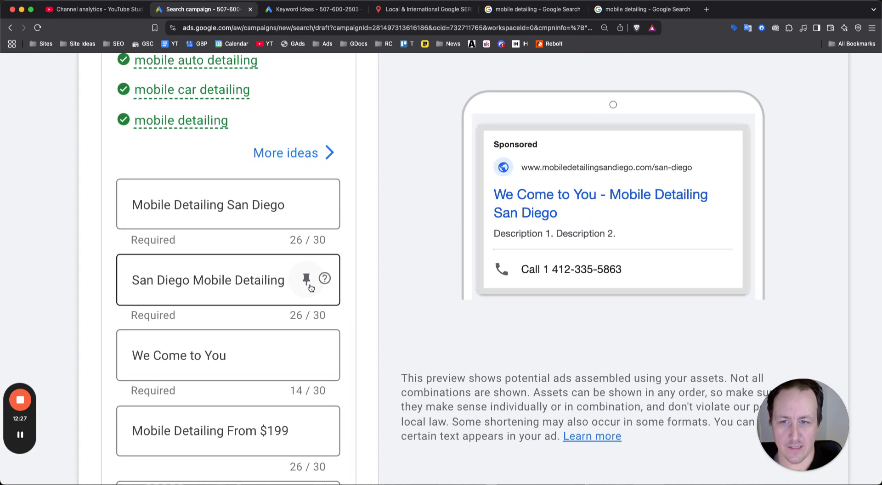
# - Pin the "San Diego Mobile Detailing" headline to show only in position 1 and check the ad preview
pyautogui.click(308, 280)
pyautogui.scroll(-1, 372, 367)
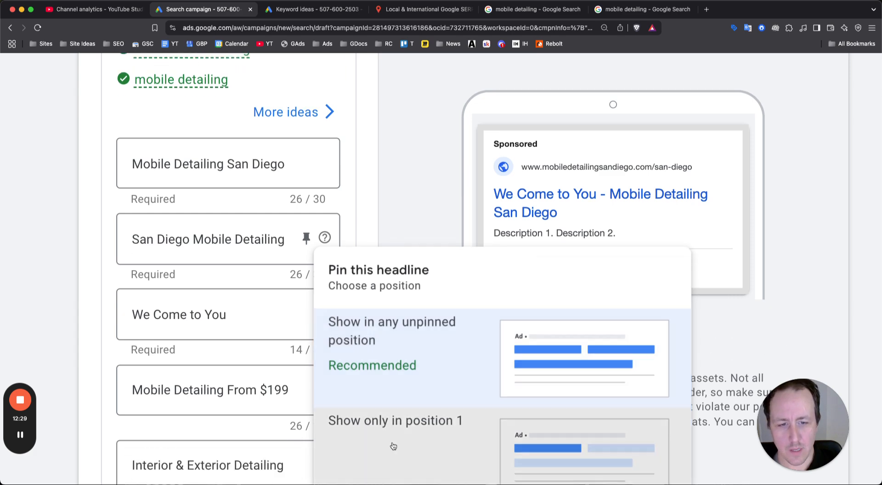
pyautogui.click(394, 442)
pyautogui.scroll(-2, 434, 316)
pyautogui.scroll(4, 558, 250)
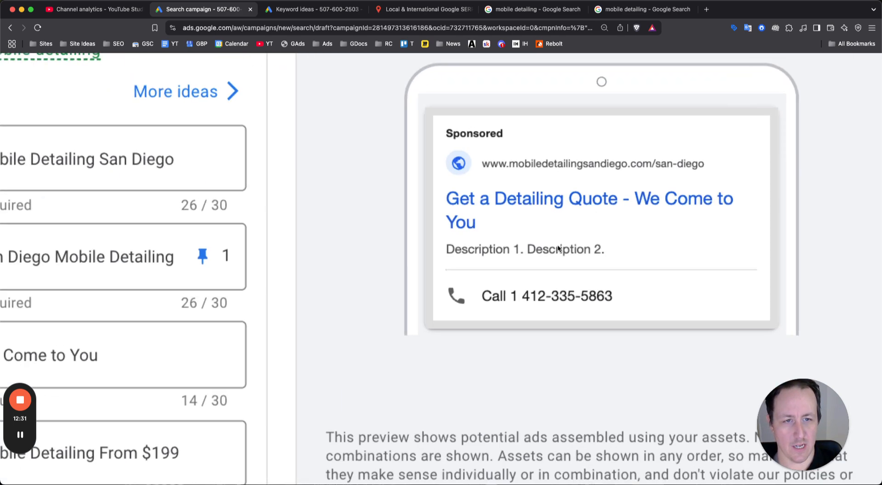
pyautogui.scroll(-6, 536, 238)
pyautogui.scroll(-4, 536, 239)
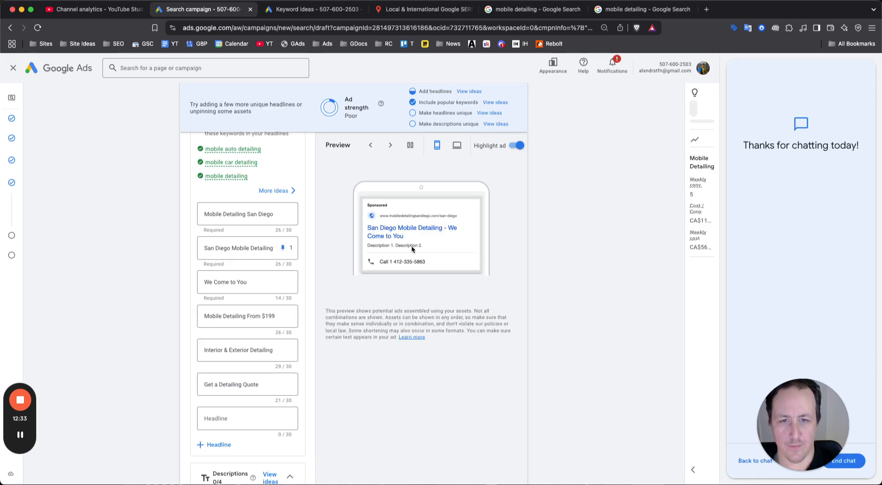
pyautogui.scroll(5, 385, 226)
pyautogui.scroll(5, 389, 231)
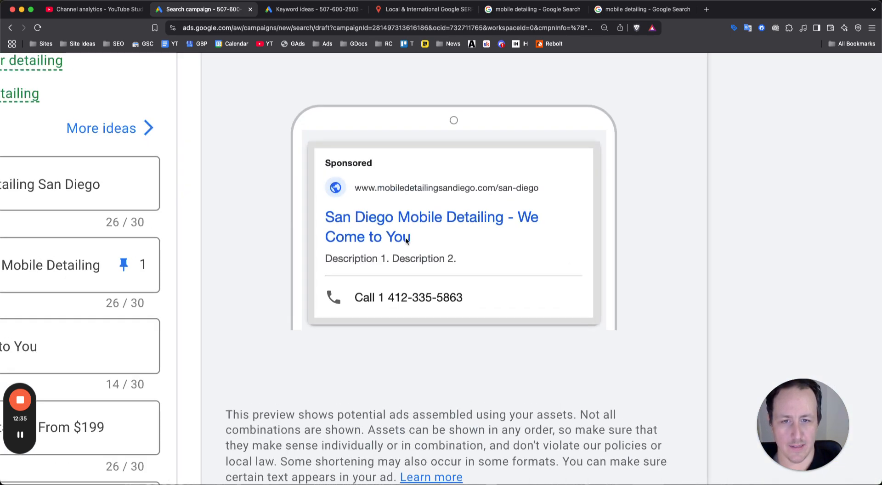
# - Switch to the Google results for "mobile detailing", examine the headlines of the sponsored ads, and return to the campaign draft
pyautogui.click(528, 9)
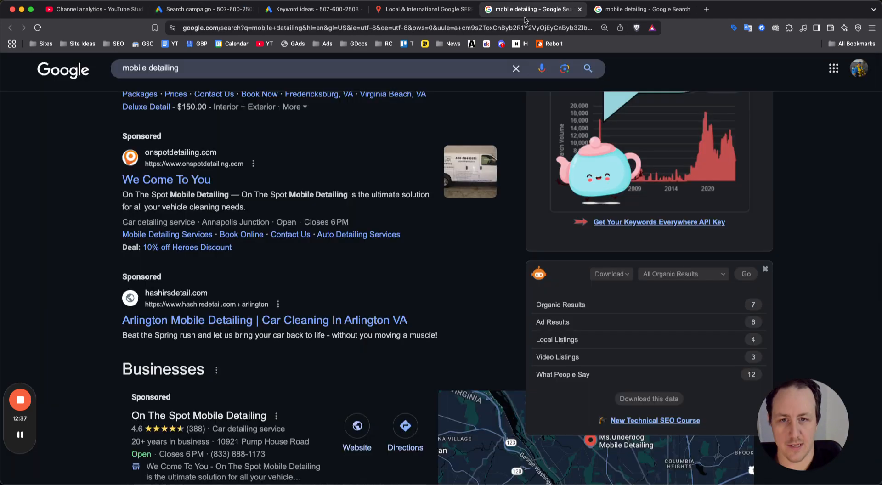
pyautogui.scroll(3, 303, 367)
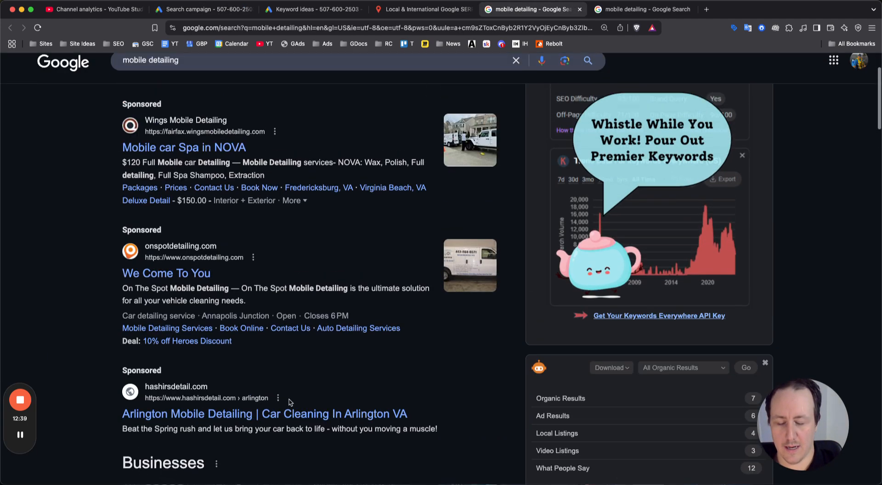
pyautogui.scroll(2, 308, 394)
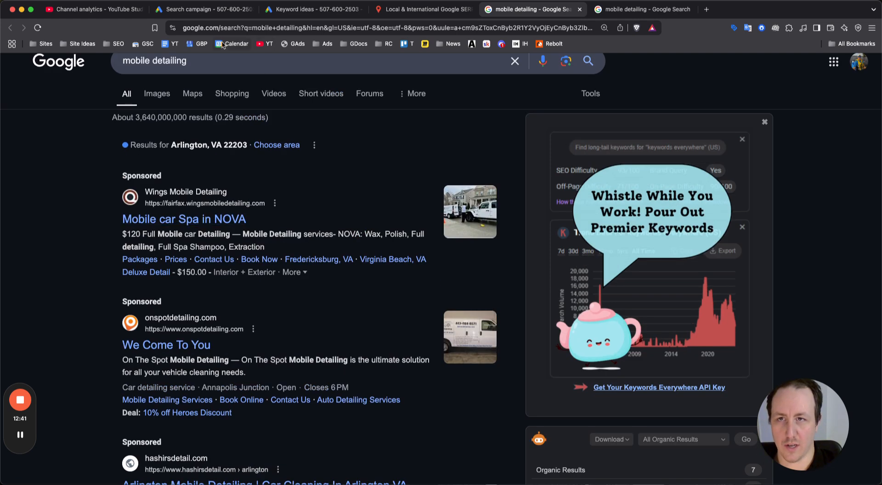
pyautogui.click(201, 10)
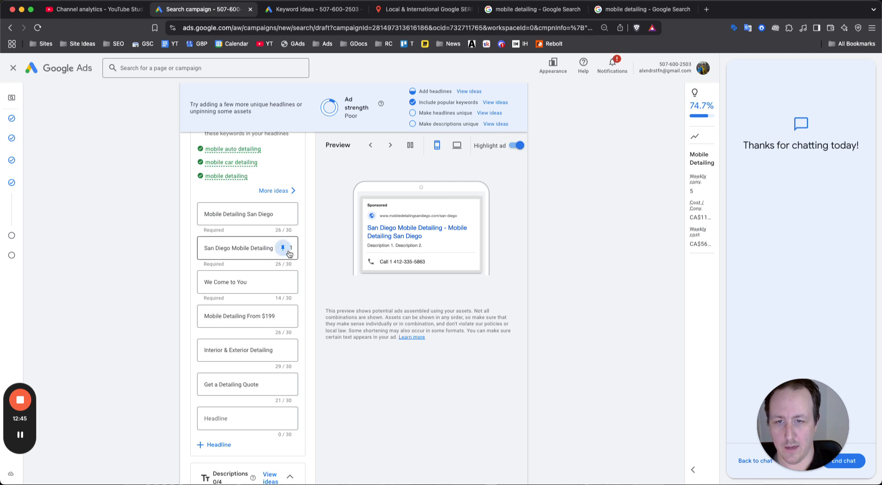
# - Unpin the "San Diego Mobile Detailing" headline and add two more description fields to the ad
pyautogui.click(282, 249)
pyautogui.click(326, 306)
pyautogui.scroll(-4, 246, 280)
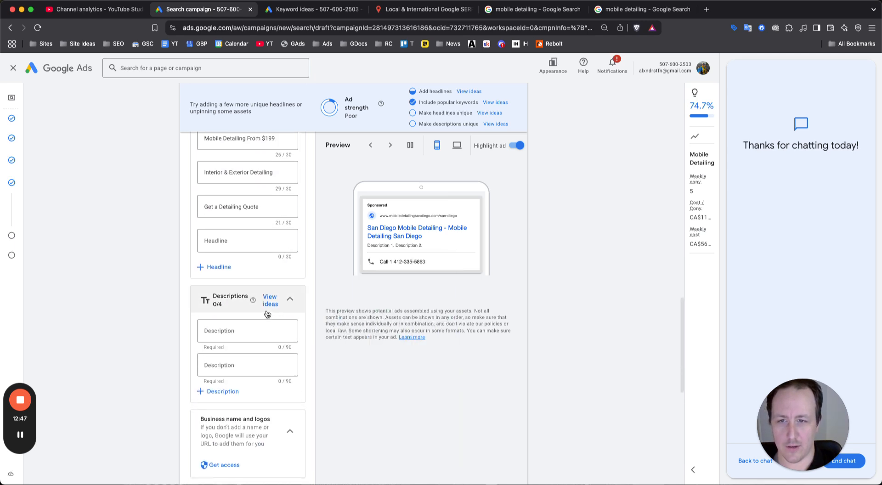
pyautogui.click(225, 390)
pyautogui.click(222, 424)
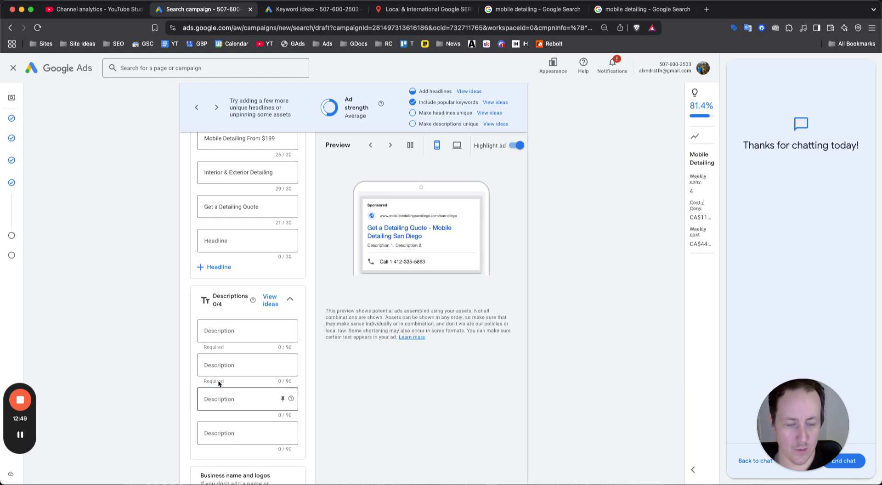
# - Enter the first description: "Mobile detailing for San Diego residents from just $199. We come to you. Get a quote."
pyautogui.click(263, 336)
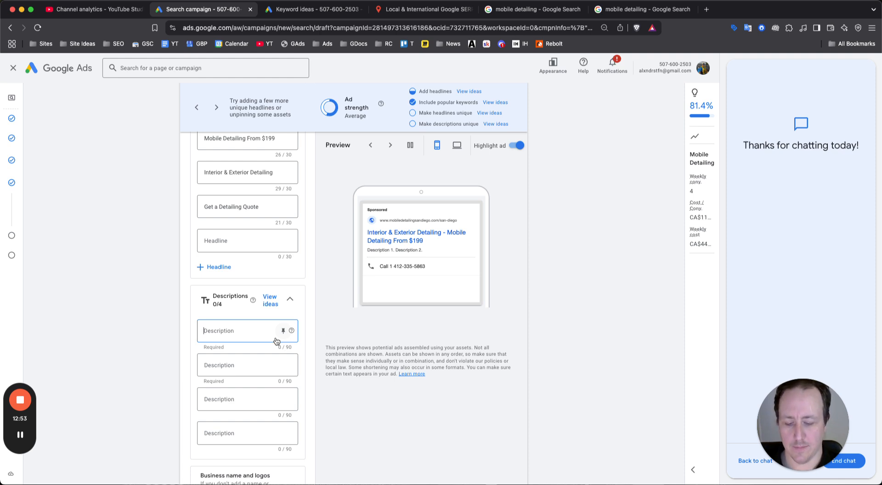
pyautogui.write('Mobile detailing')
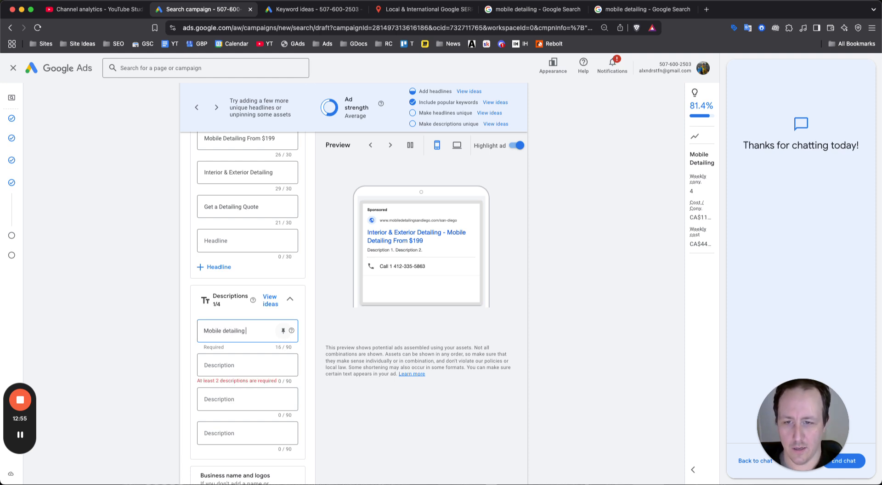
pyautogui.write(' for San Diego r')
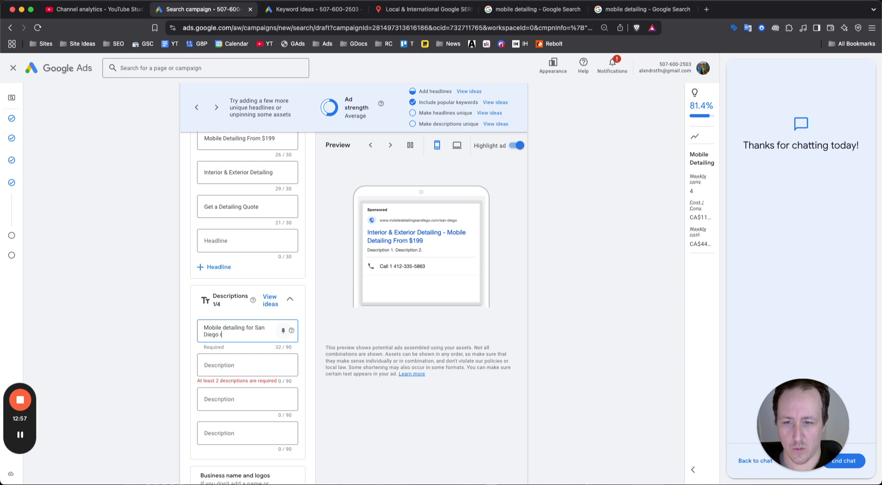
pyautogui.write('esidents from')
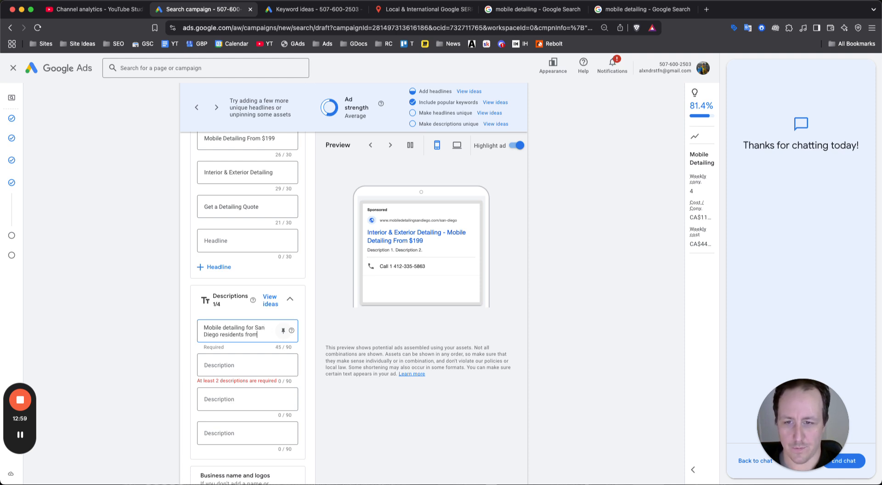
pyautogui.write(' just $199. We come to you')
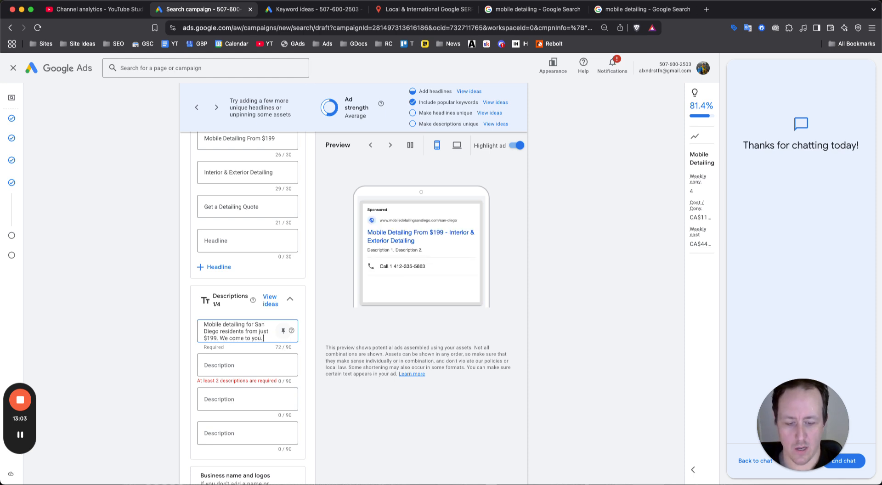
pyautogui.write('. Get a quote.')
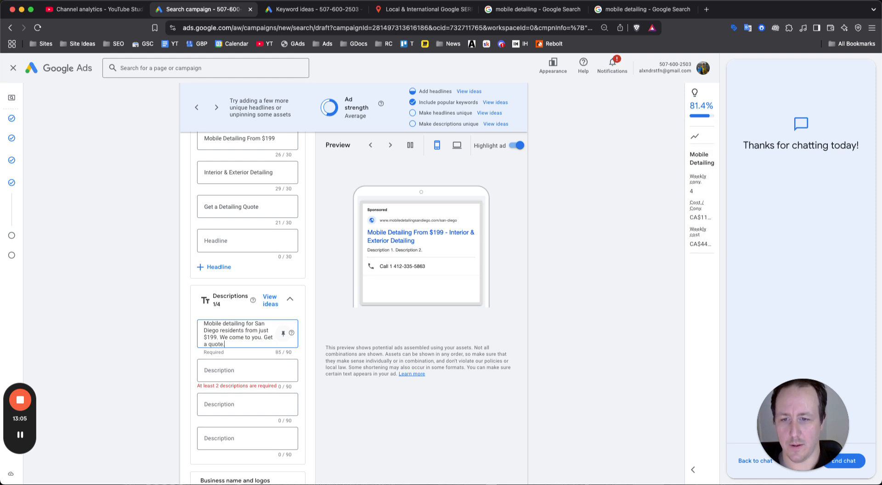
# - Enter the second description: "Call now or book your San Diego mobile detailing service online now. All 5-star reviews."
pyautogui.press('Tab')
pyautogui.write('Call now o')
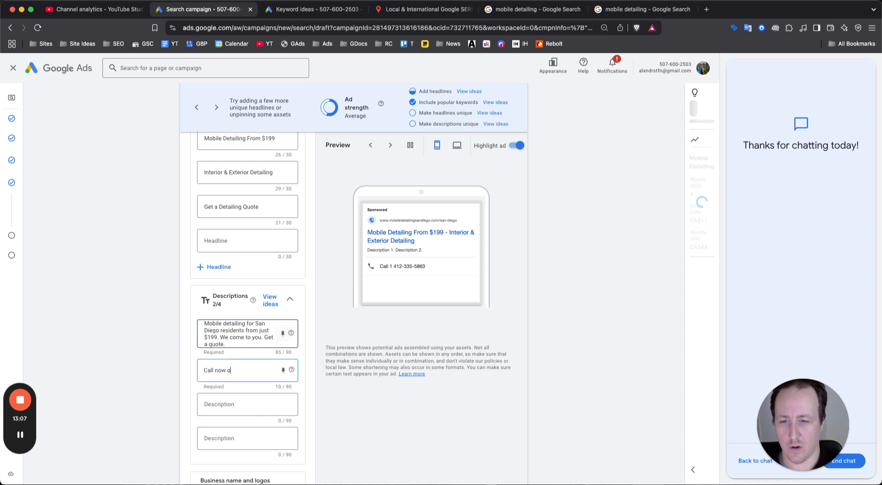
pyautogui.write('r book your San Die')
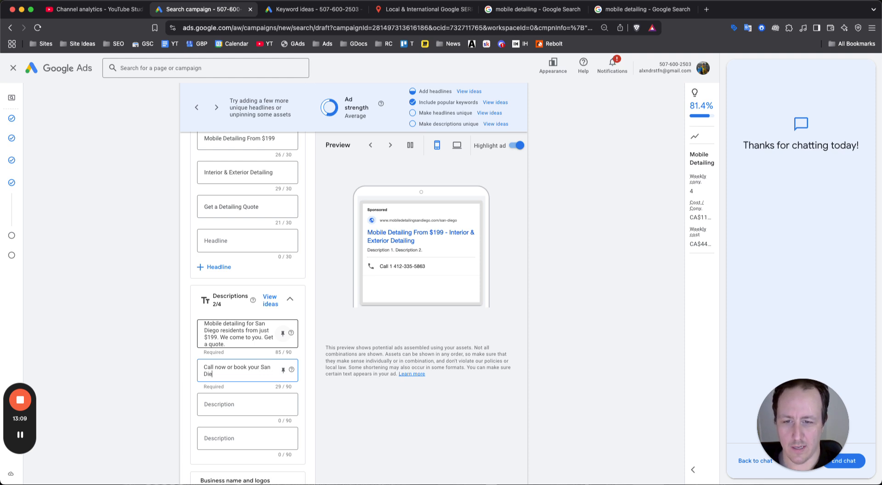
pyautogui.write('go mobile detail')
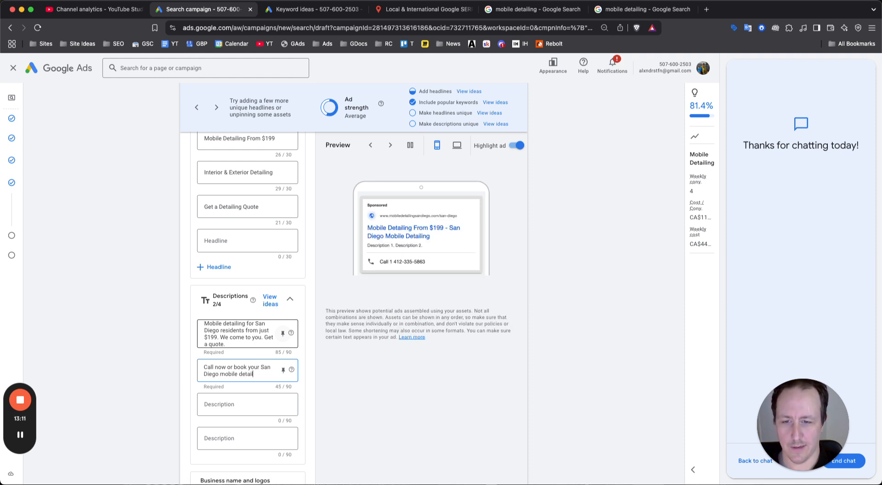
pyautogui.write('ing service on')
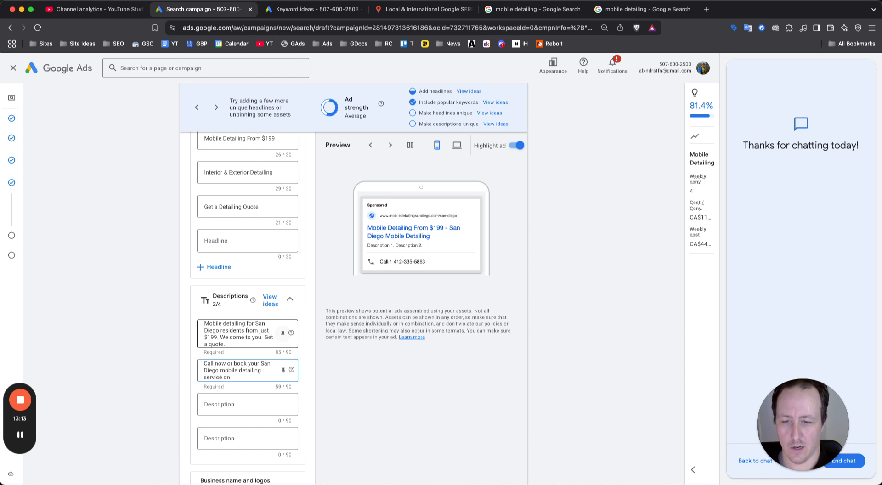
pyautogui.write('line now.')
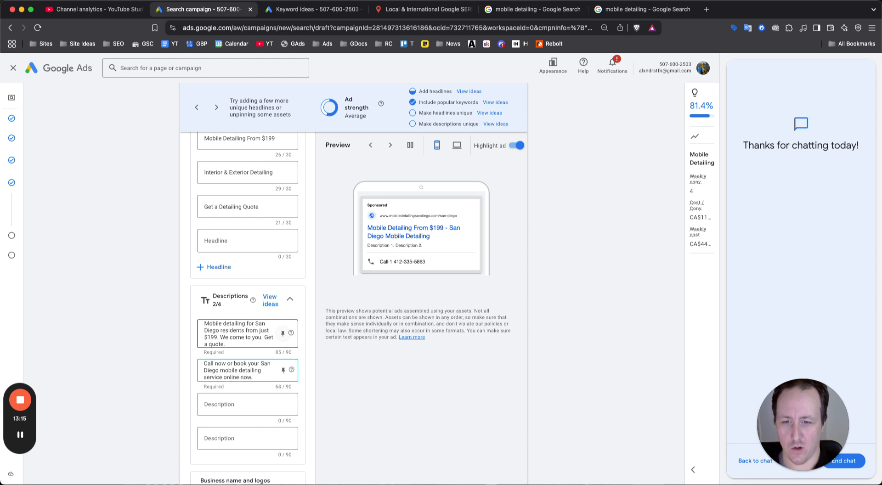
pyautogui.write(' All 5')
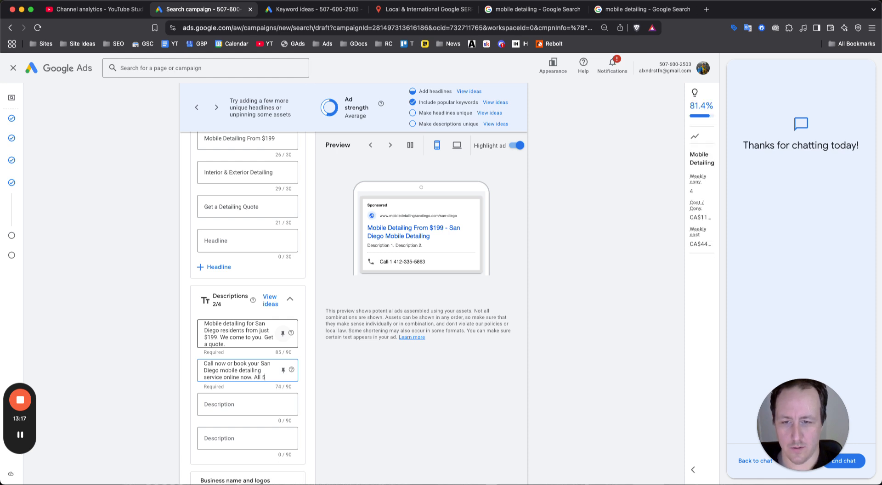
pyautogui.write('-star reviews.')
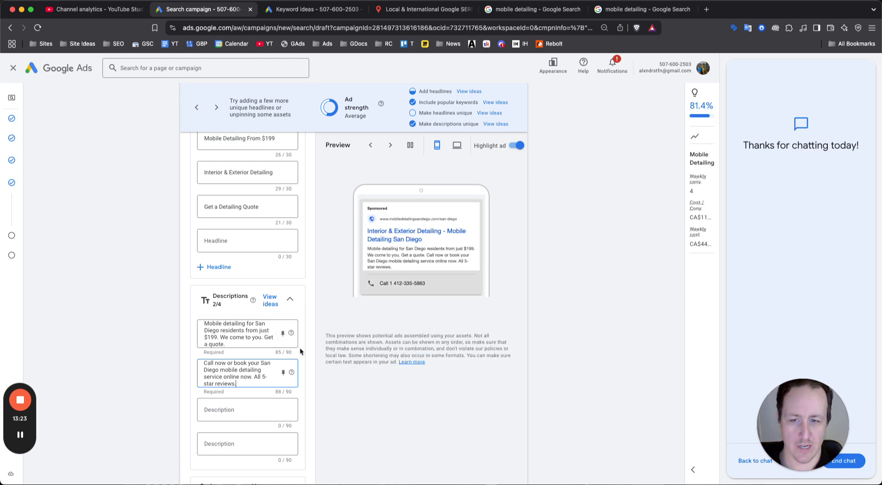
# - Start creating sitelinks for the ad, set the first one's text to "Before & After Photos" and check it in the ad preview
pyautogui.scroll(5, 375, 261)
pyautogui.scroll(-5, 376, 261)
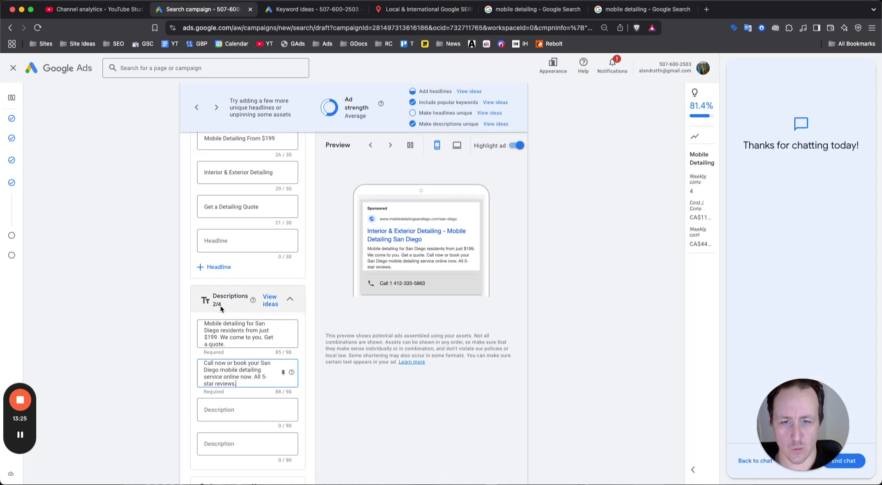
pyautogui.scroll(-10, 220, 305)
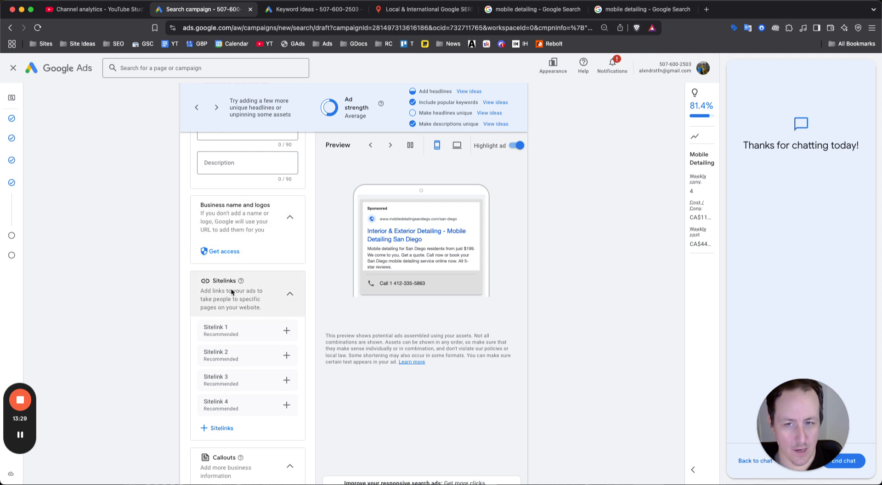
pyautogui.scroll(-1, 243, 264)
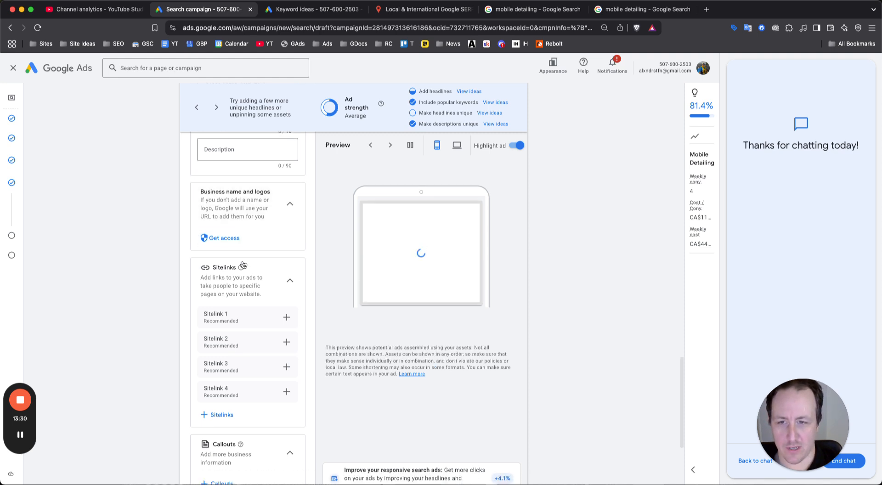
pyautogui.click(286, 309)
pyautogui.click(81, 146)
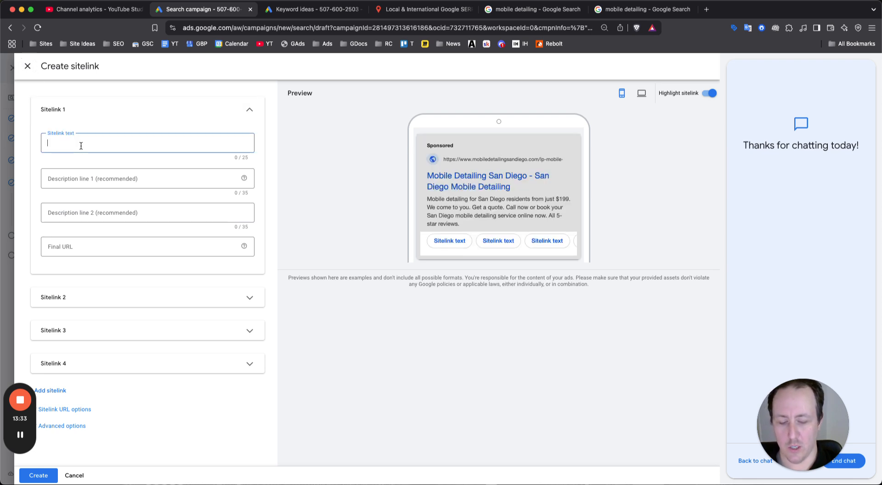
pyautogui.write('Before &')
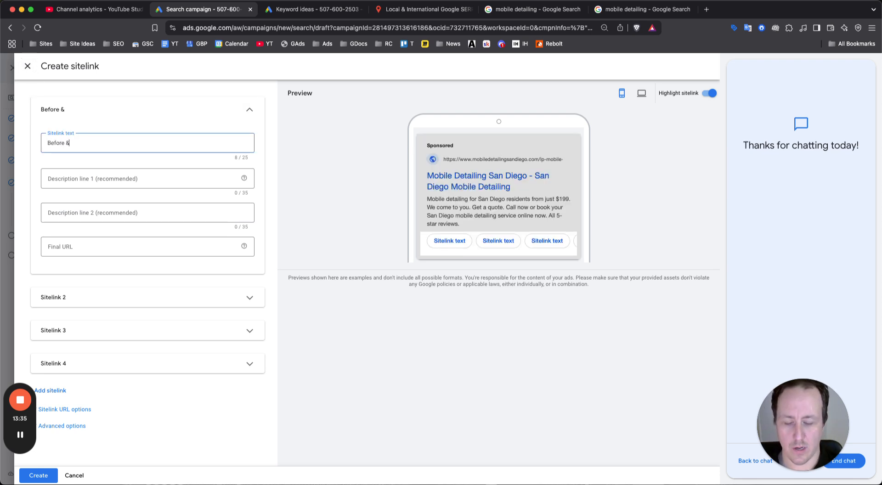
pyautogui.write(' After Photos')
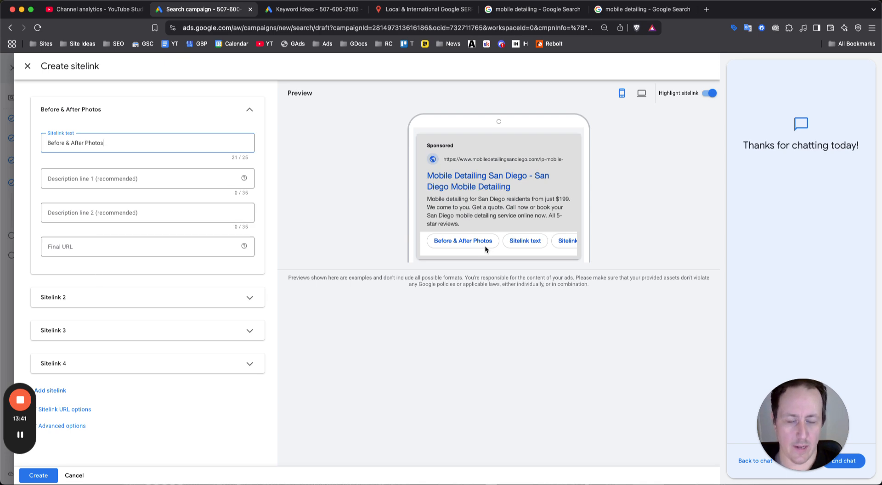
pyautogui.scroll(5, 484, 245)
pyautogui.scroll(1, 479, 239)
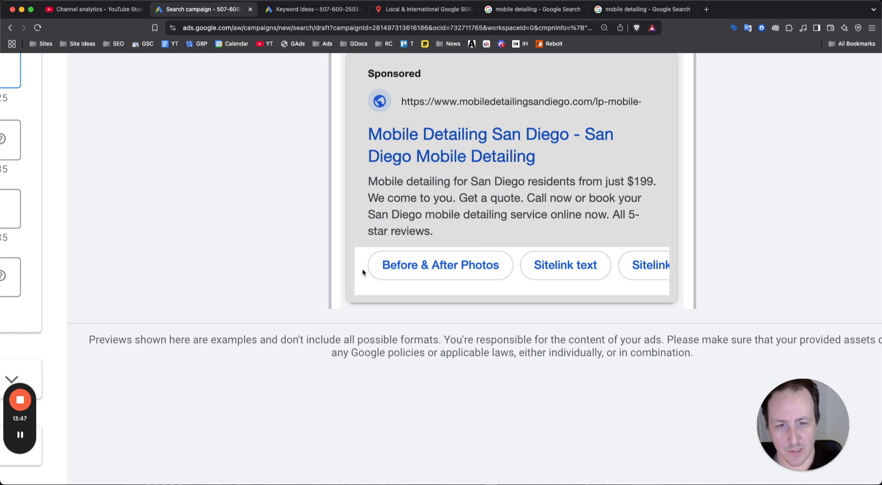
pyautogui.scroll(-5, 361, 268)
# - Expand the second sitelink and enter "Our Prices" as its text
pyautogui.click(69, 298)
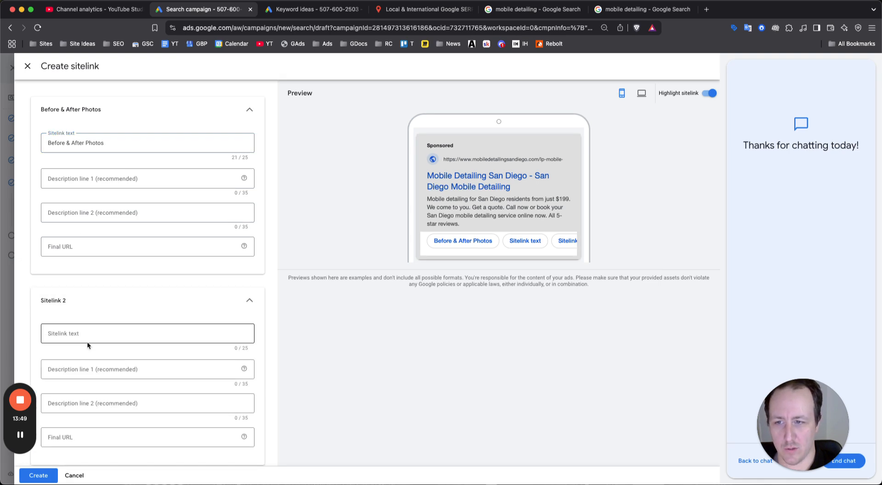
pyautogui.click(85, 327)
pyautogui.write('Our')
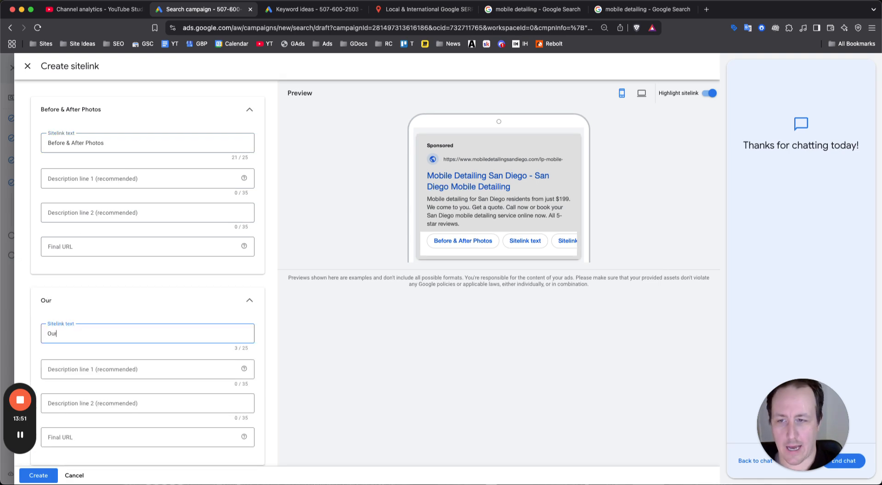
pyautogui.write(' Prices')
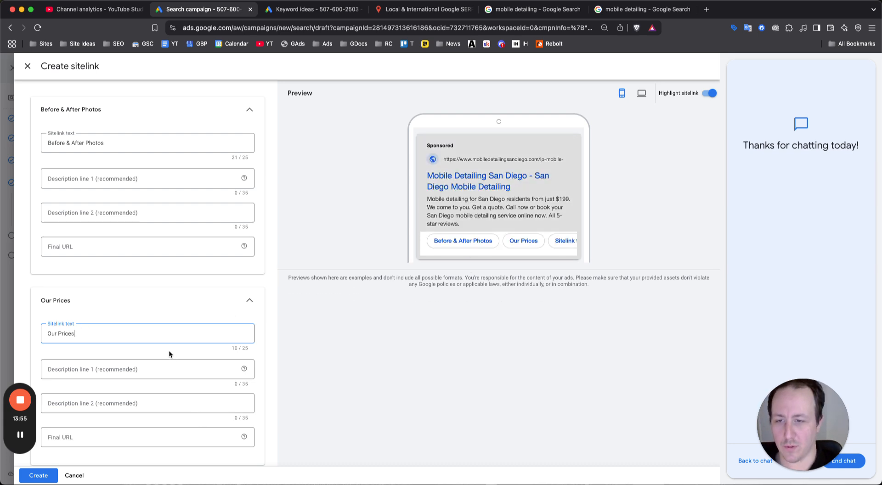
# - Replace the second sitelink's text with "Book a Detail Now"
pyautogui.doubleClick(180, 336)
pyautogui.click(179, 336)
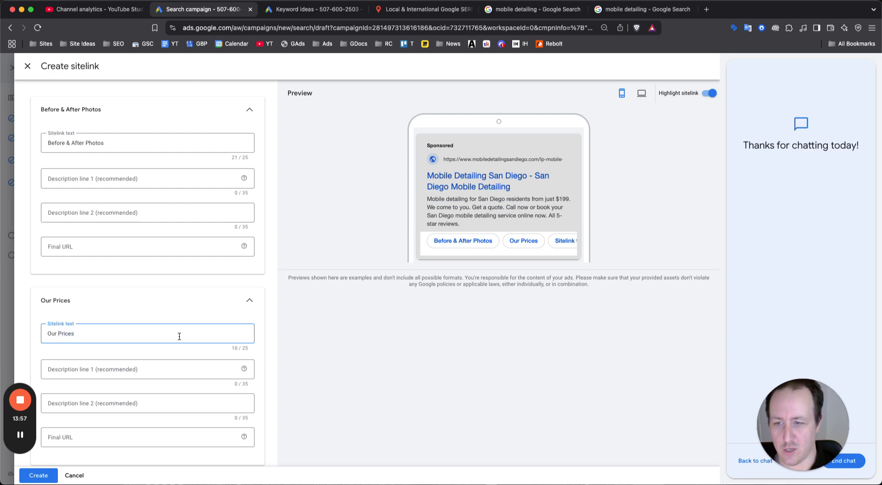
pyautogui.tripleClick(179, 336)
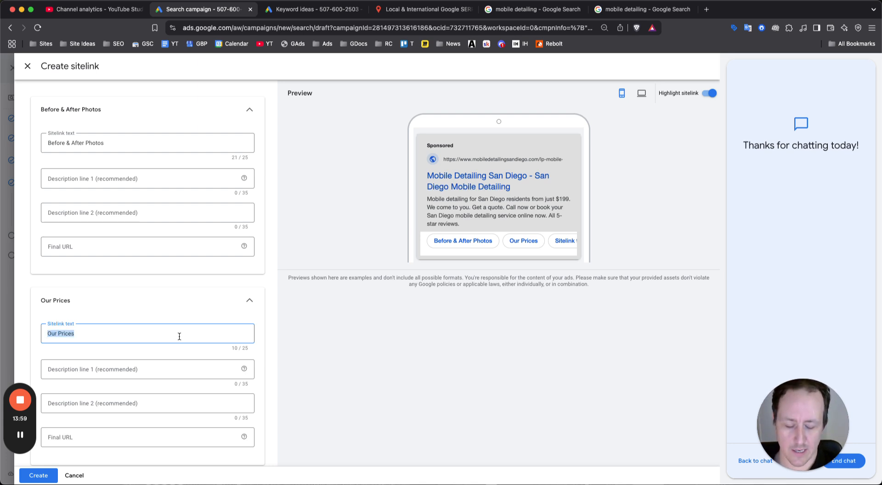
pyautogui.write('Book')
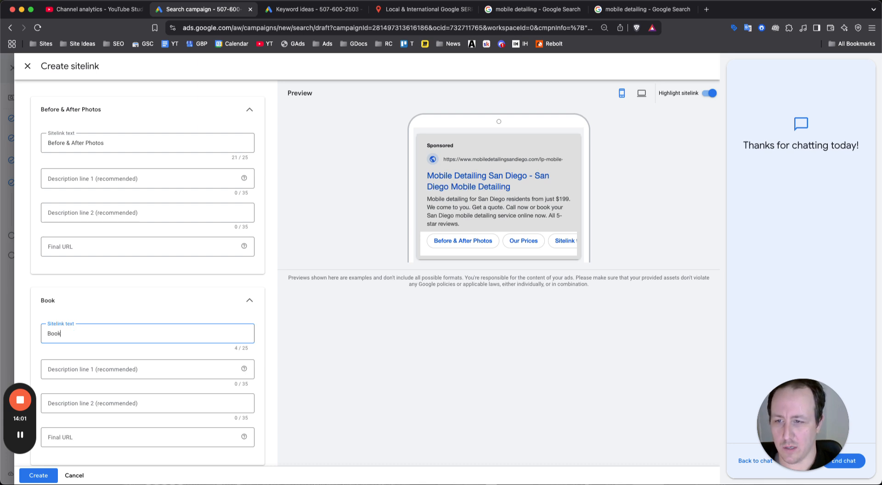
pyautogui.write(' a Detai')
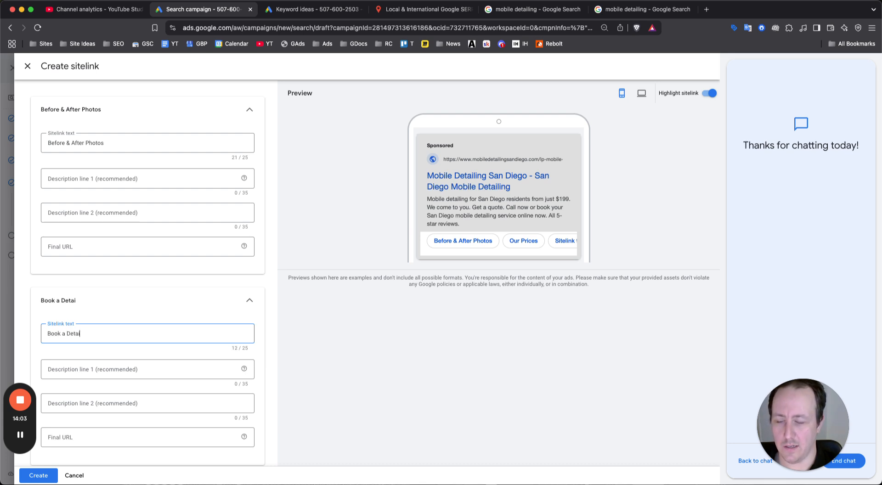
pyautogui.write('l Now')
# - Change the second sitelink's text to "Get a Quote Today"
pyautogui.press('super+a')
pyautogui.write('G')
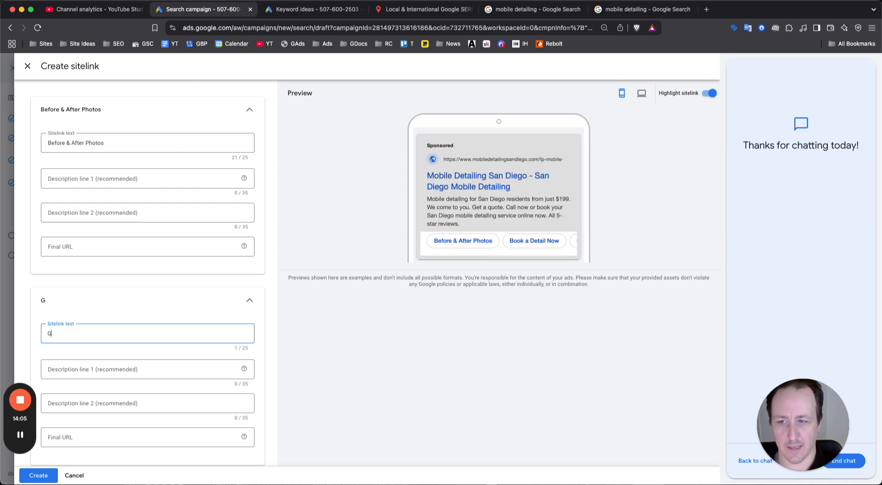
pyautogui.write('et a Quote Today')
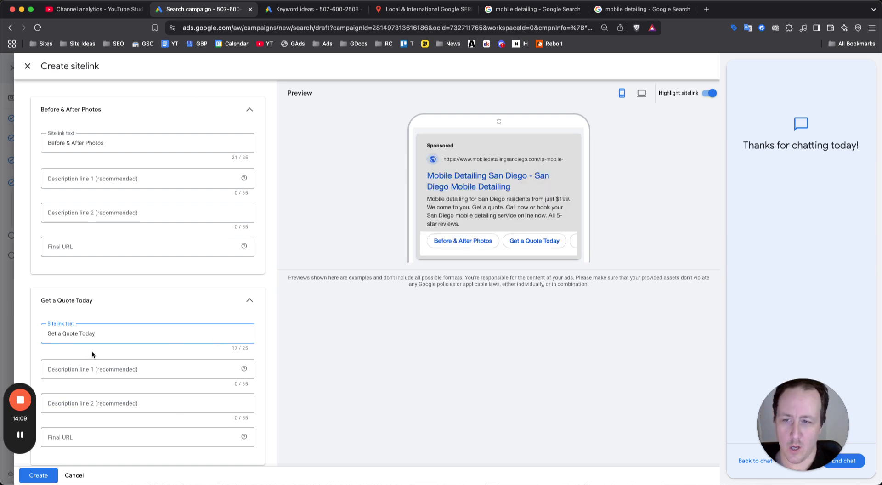
# - Discard the unsaved sitelinks and start creating new callouts for the campaign
pyautogui.click(73, 476)
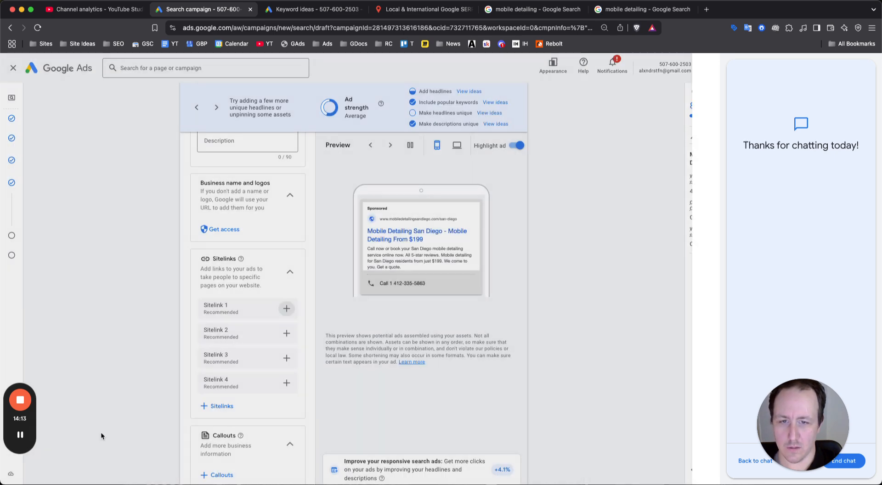
pyautogui.click(221, 334)
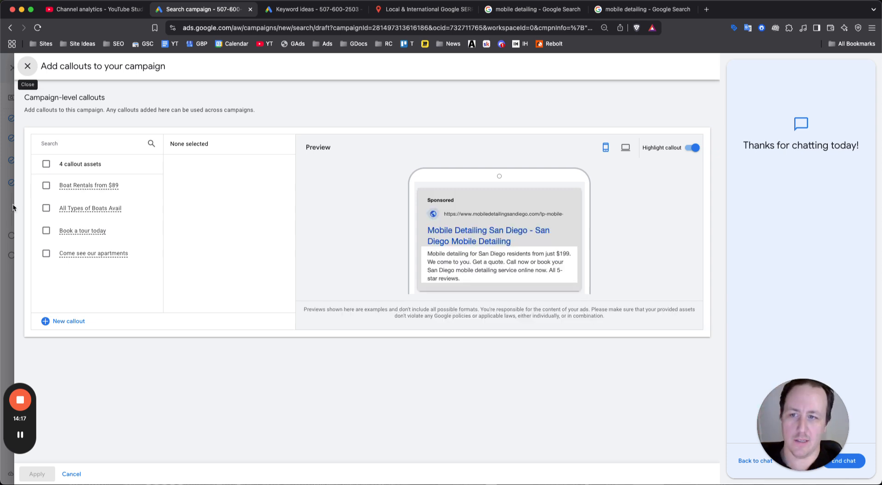
pyautogui.click(45, 321)
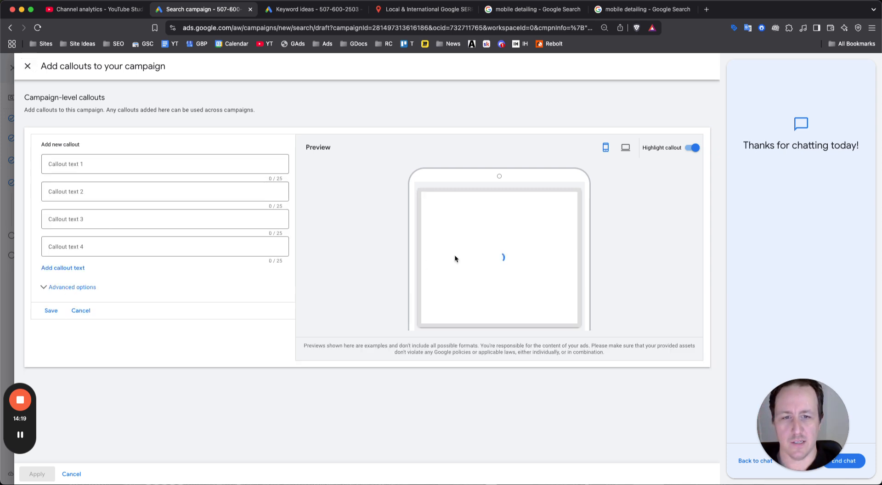
# - Draft the callouts "Details from $199", "We detail all cars" and "You deserve a clean car", and leave without saving them
pyautogui.click(116, 167)
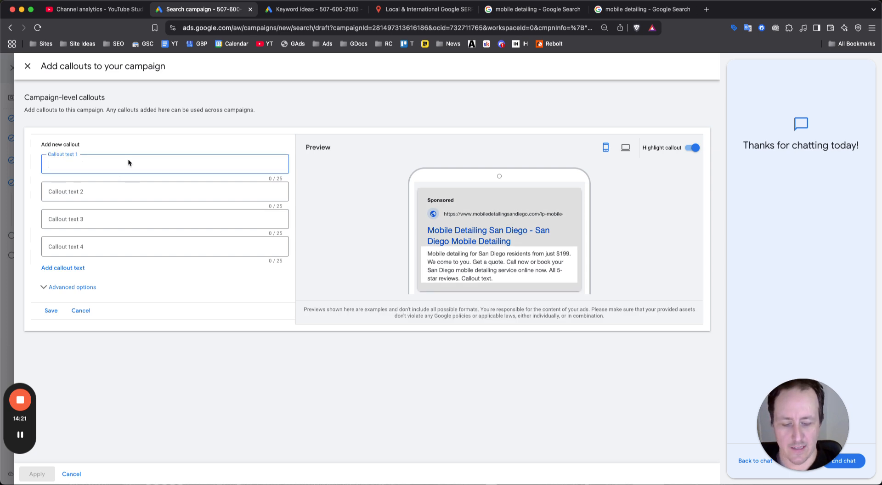
pyautogui.write('Details from')
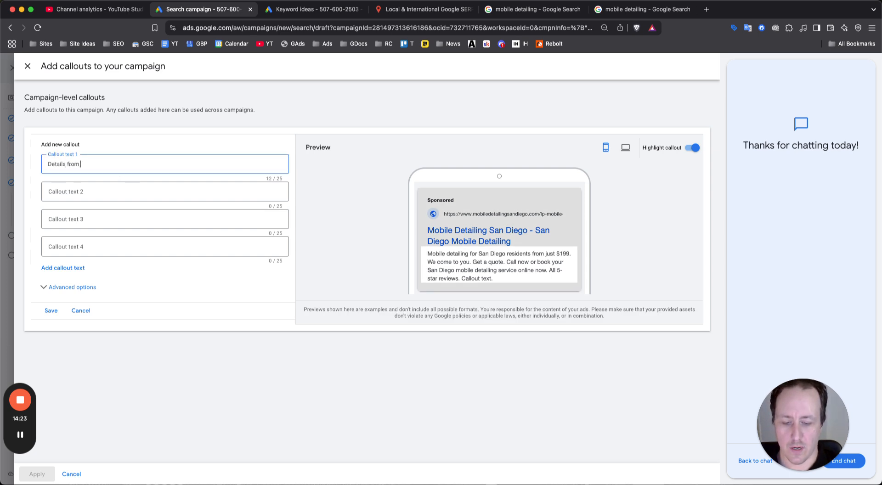
pyautogui.press('Tab')
pyautogui.press('Tab')
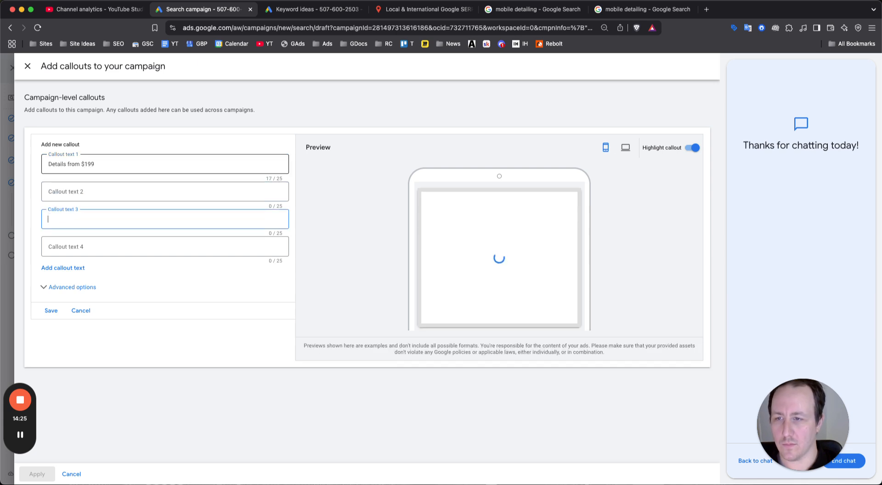
pyautogui.click(77, 188)
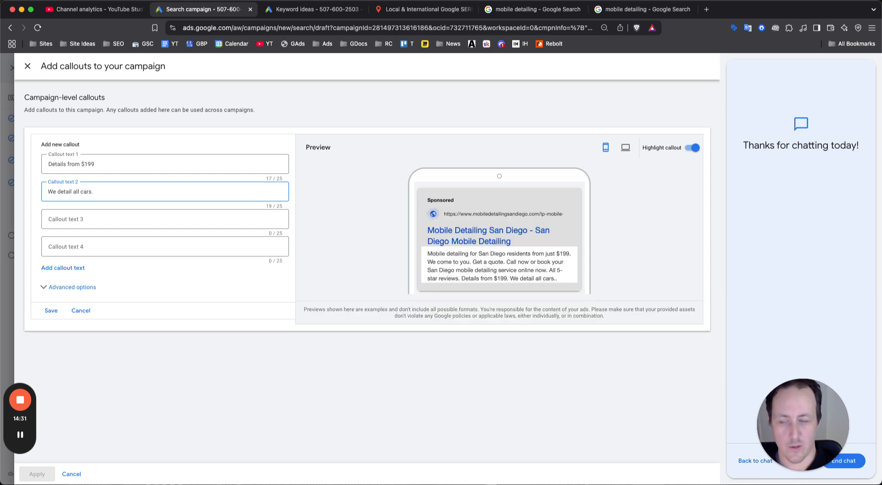
pyautogui.press('BackSpace')
pyautogui.press('Tab')
pyautogui.write('You deser')
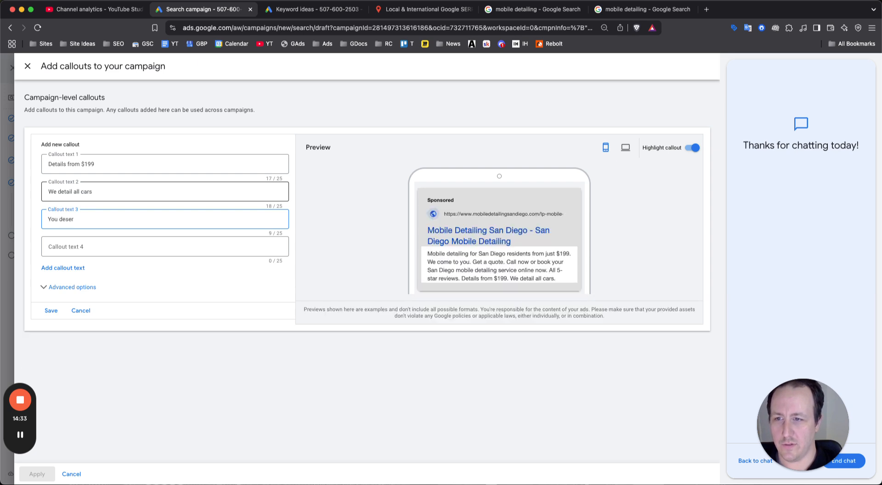
pyautogui.write('ve a clean car')
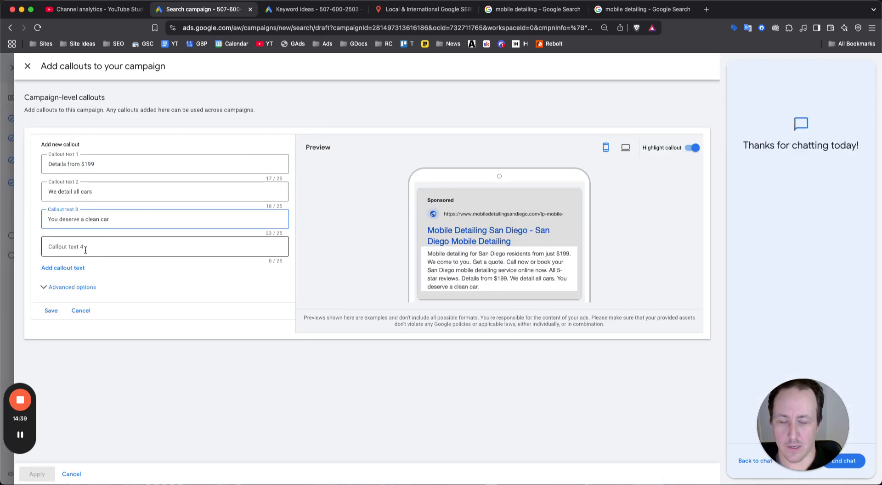
pyautogui.click(86, 315)
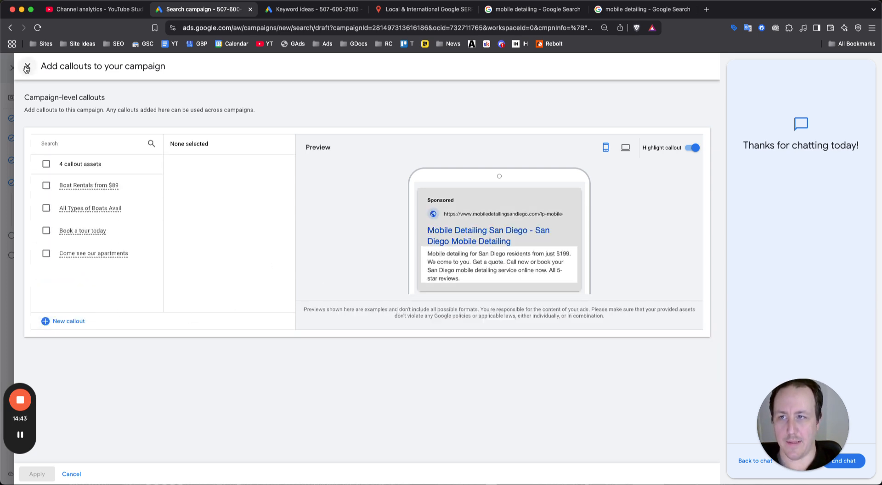
pyautogui.click(27, 67)
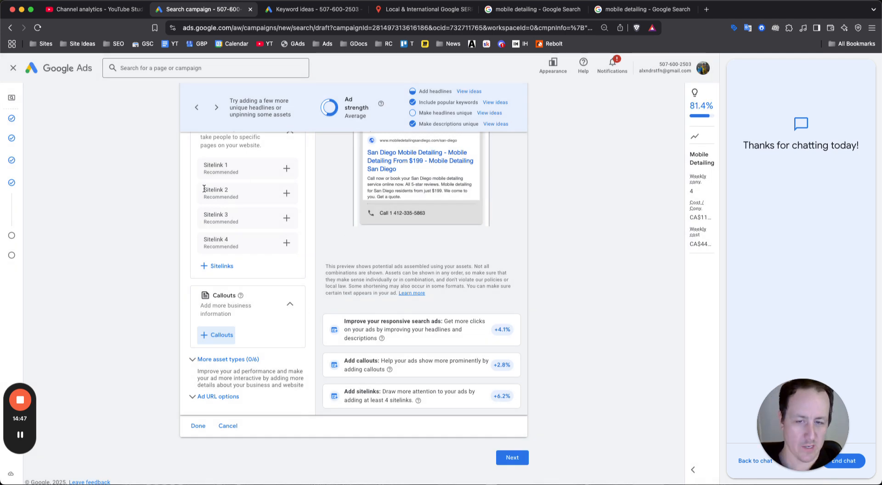
# - Expand the ad's additional asset types, including prices, and look over which assets can be added
pyautogui.click(225, 359)
pyautogui.scroll(-2, 255, 422)
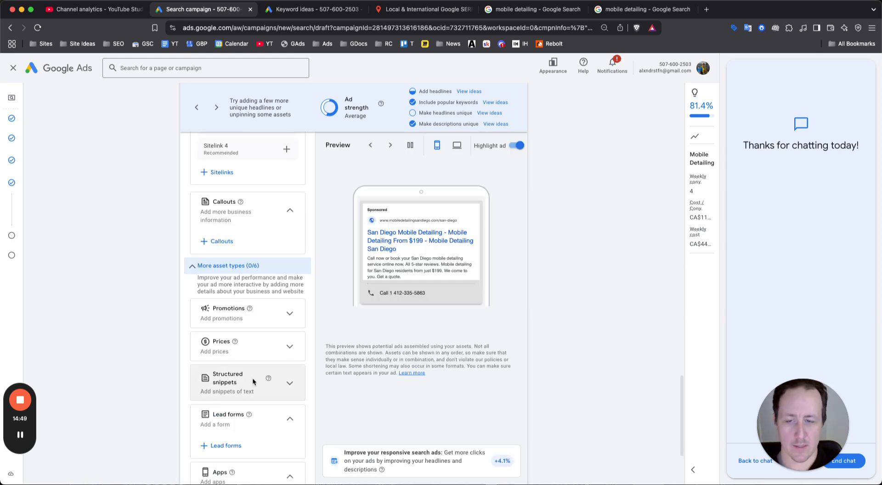
pyautogui.click(290, 348)
pyautogui.scroll(-3, 213, 340)
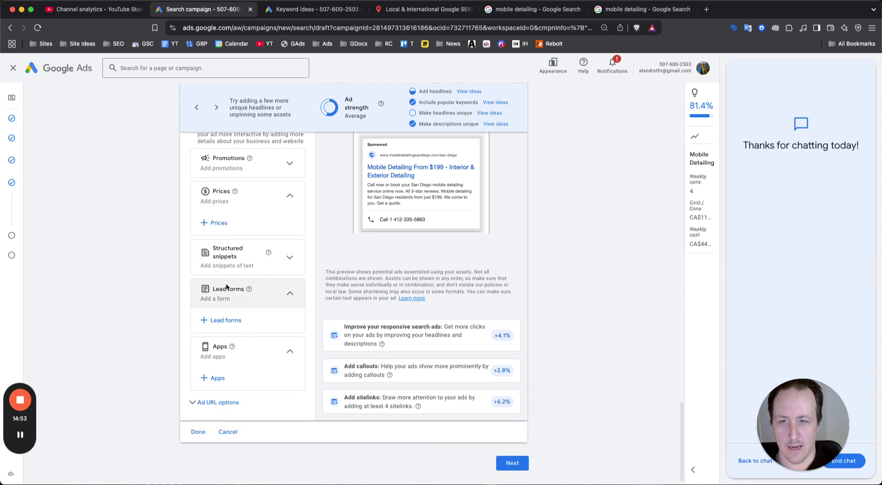
pyautogui.scroll(7, 213, 267)
pyautogui.scroll(2, 212, 273)
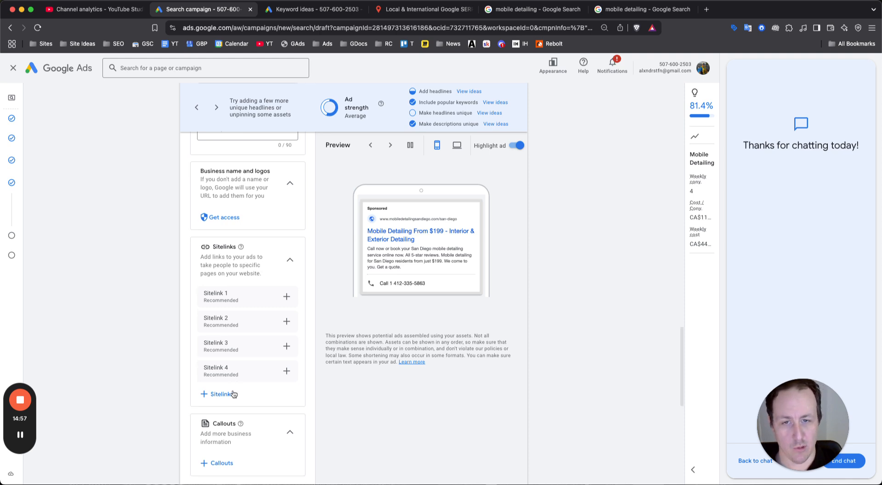
pyautogui.scroll(-8, 210, 367)
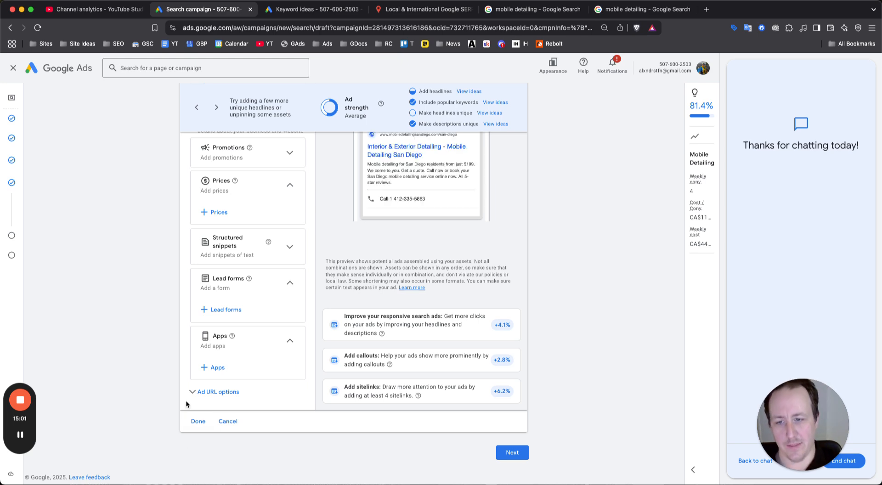
# - Check the ad preview, finish the ad without further assets and continue to the campaign budget
pyautogui.scroll(5, 201, 406)
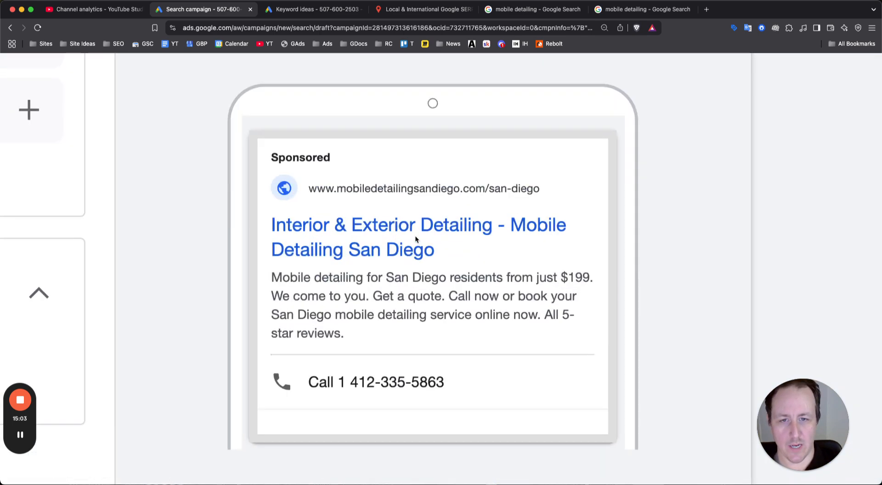
pyautogui.scroll(15, 269, 250)
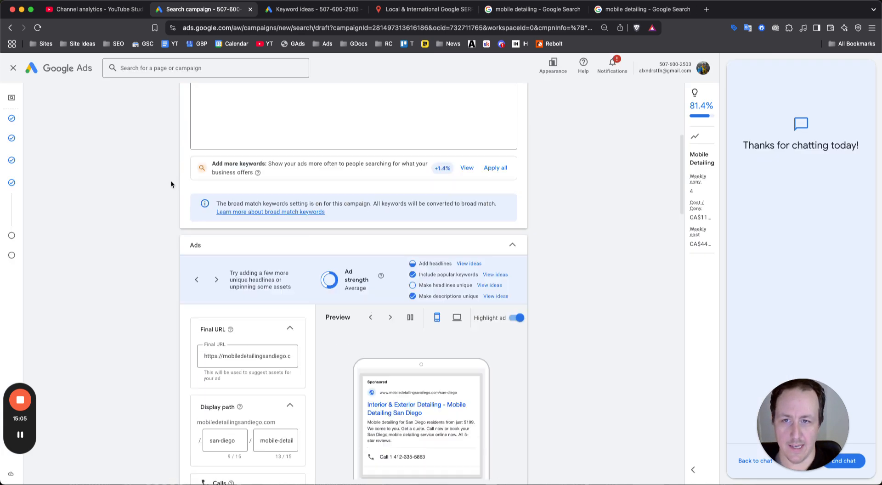
pyautogui.scroll(-15, 239, 230)
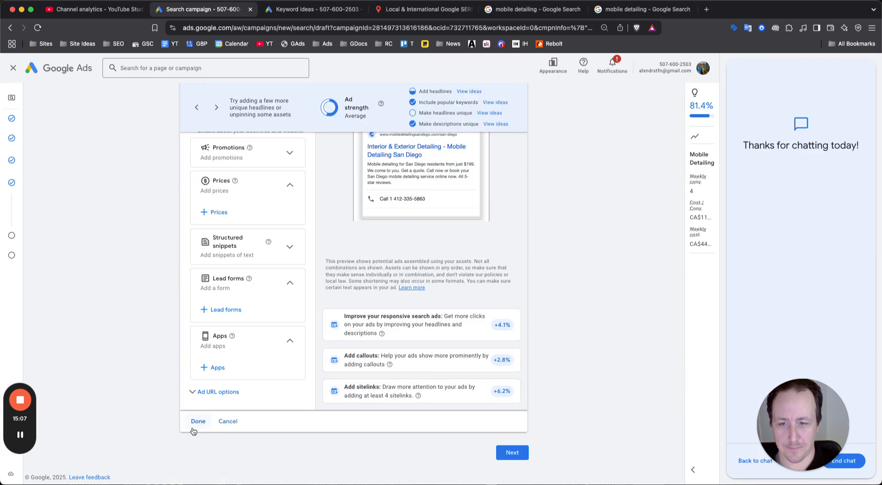
pyautogui.click(195, 421)
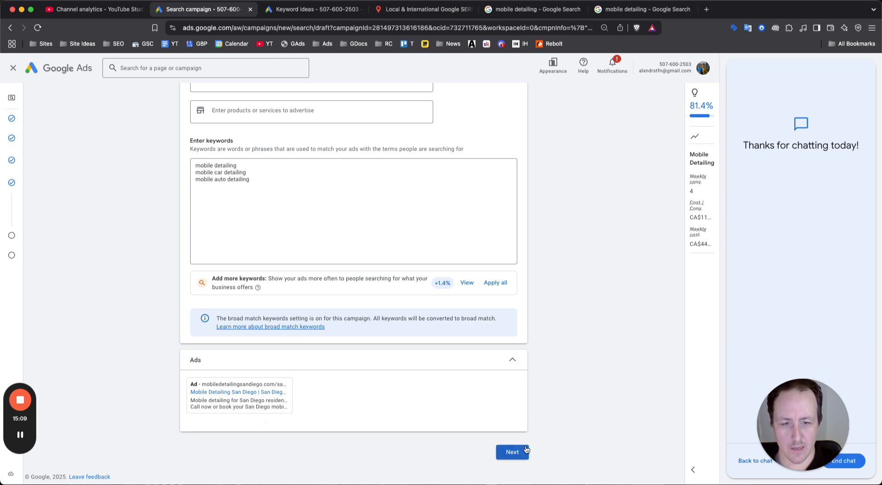
pyautogui.click(510, 452)
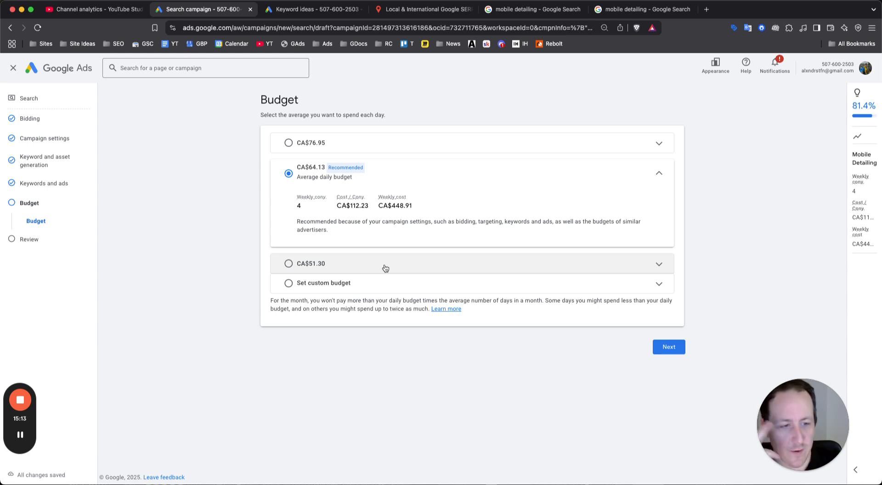
# - Set a custom average daily budget of CA$0.01 and continue to the campaign review
pyautogui.click(392, 284)
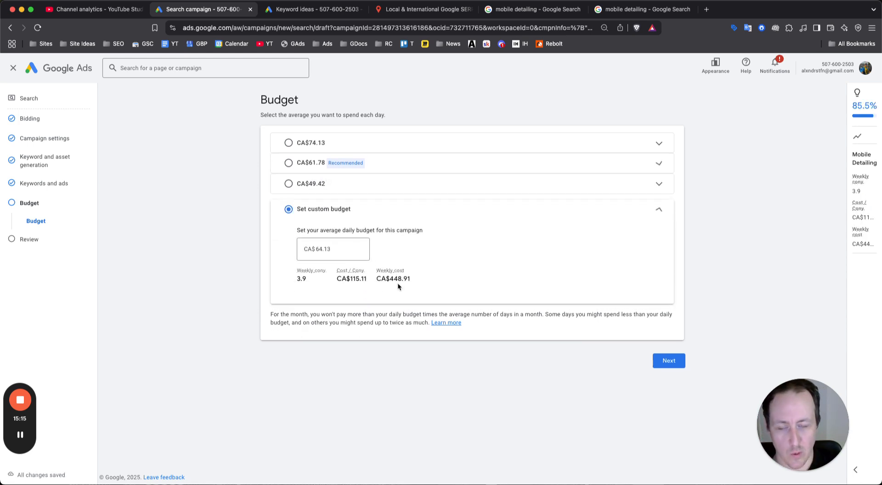
pyautogui.click(330, 247)
pyautogui.doubleClick(328, 249)
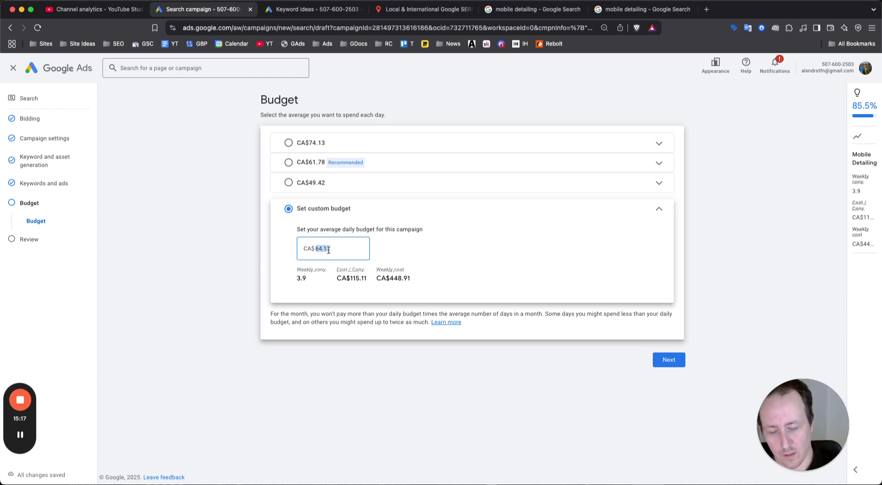
pyautogui.write('0')
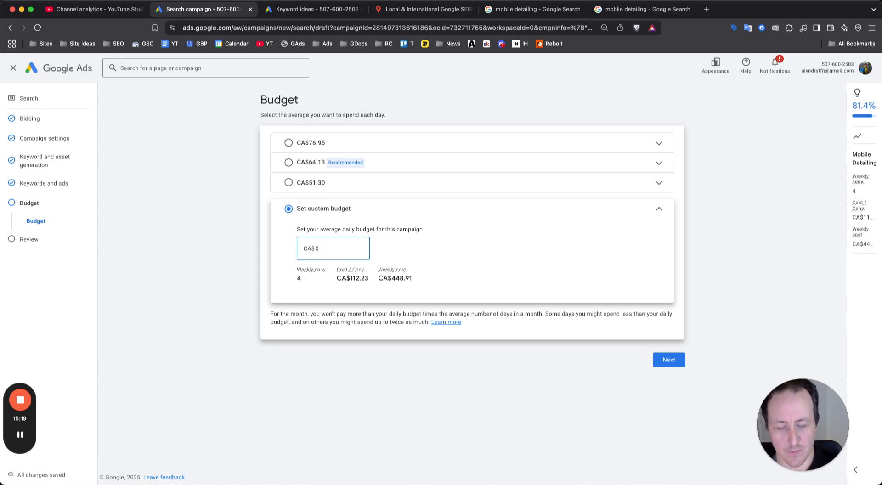
pyautogui.write('.01')
pyautogui.click(464, 401)
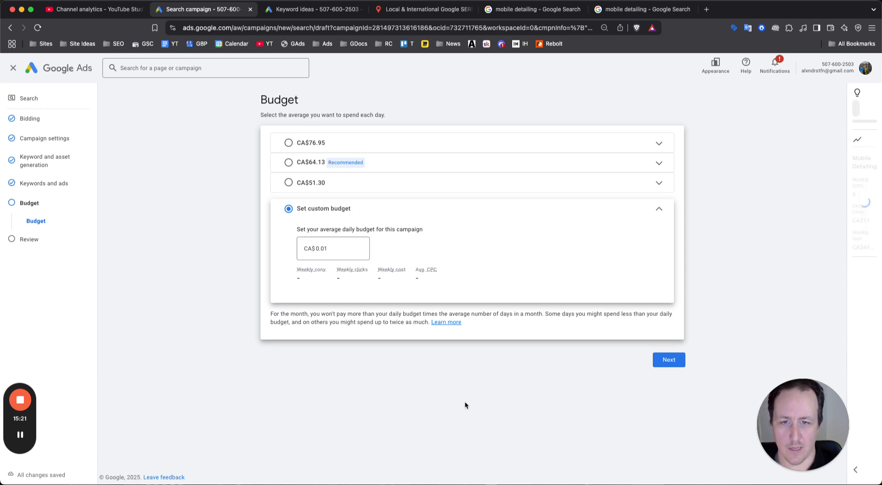
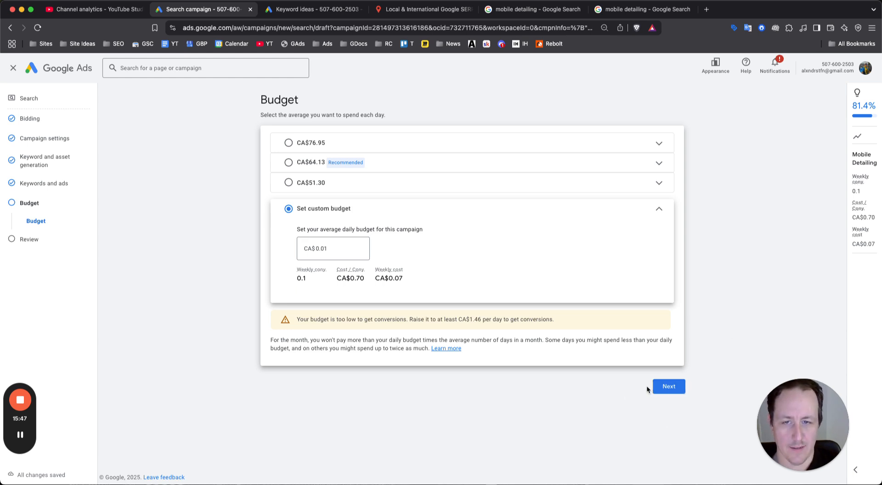
pyautogui.click(661, 386)
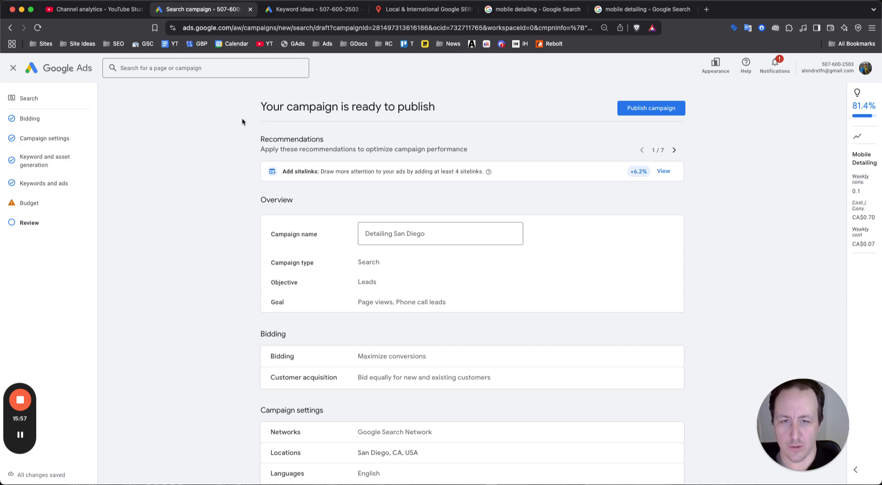
# - Look through the campaign summary and publish the campaign
pyautogui.scroll(-3, 499, 177)
pyautogui.scroll(-3, 500, 229)
pyautogui.scroll(6, 508, 289)
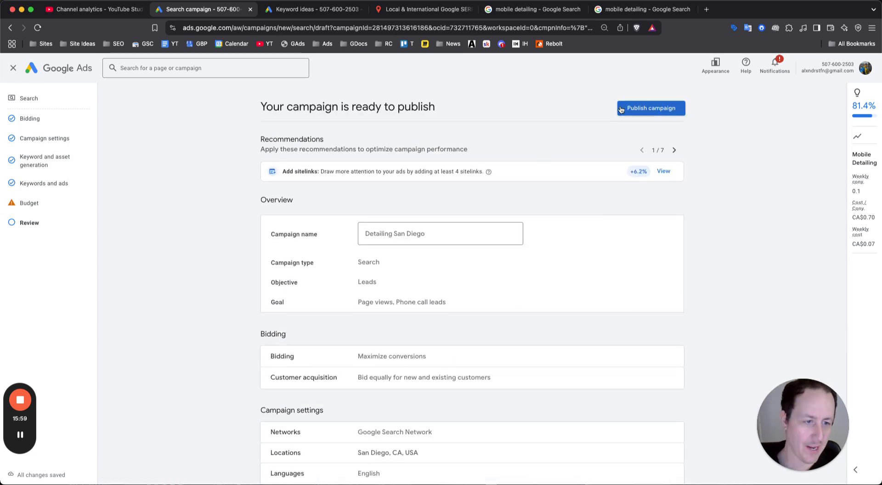
pyautogui.click(621, 109)
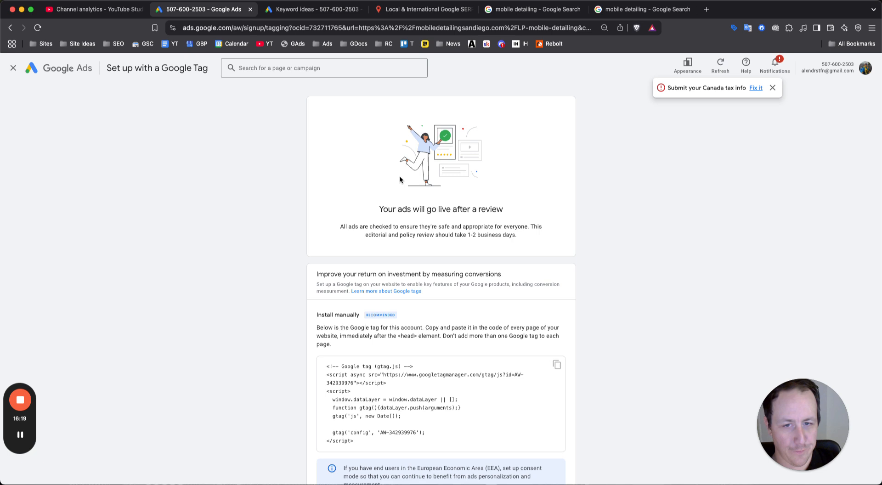
# - Leave the Google tag setup and show the account's list of campaigns
pyautogui.click(13, 68)
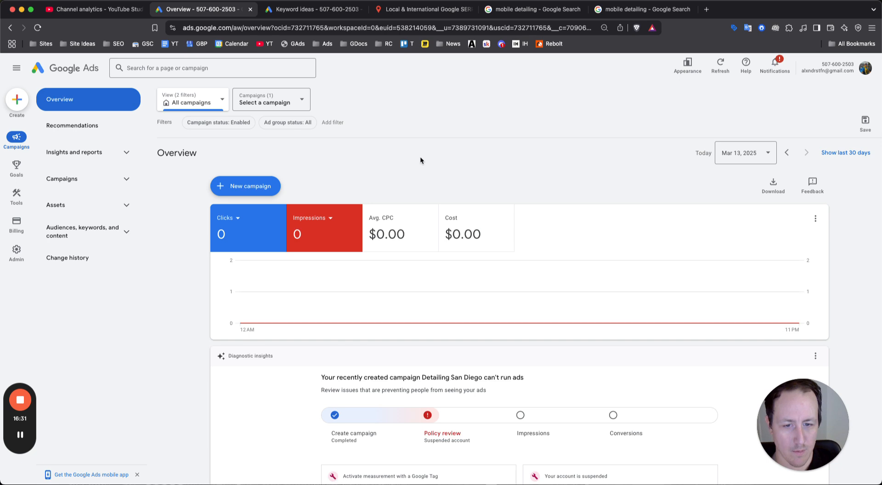
pyautogui.click(77, 179)
pyautogui.click(71, 207)
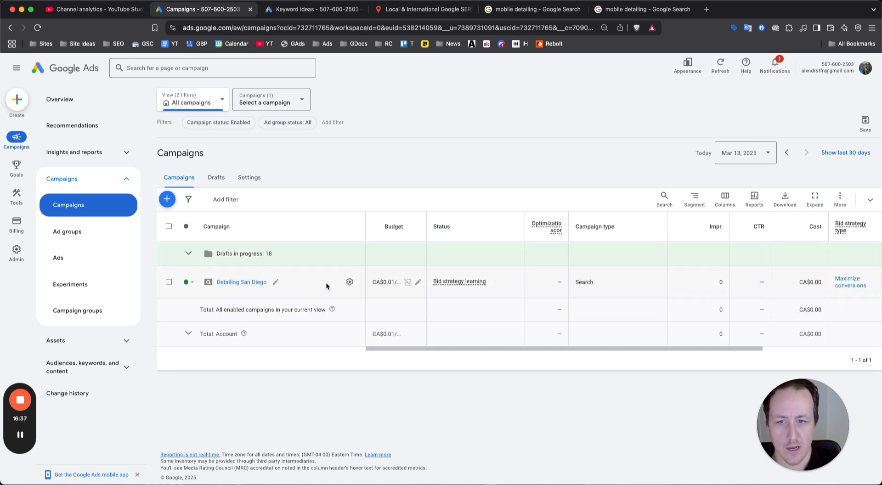
pyautogui.click(356, 285)
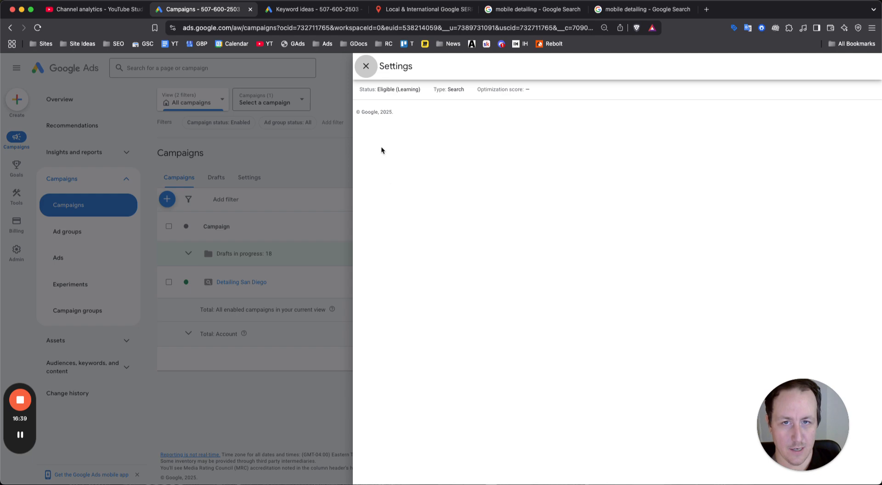
pyautogui.click(366, 66)
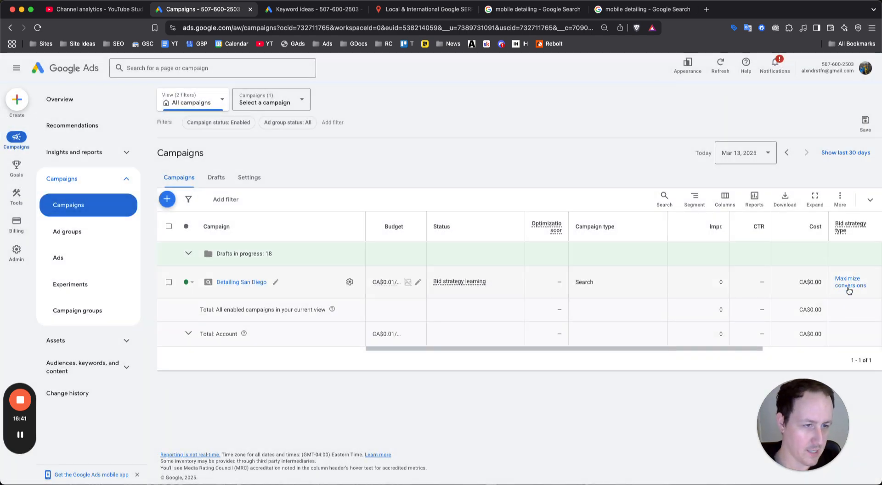
pyautogui.scroll(5, 846, 291)
pyautogui.scroll(-5, 846, 291)
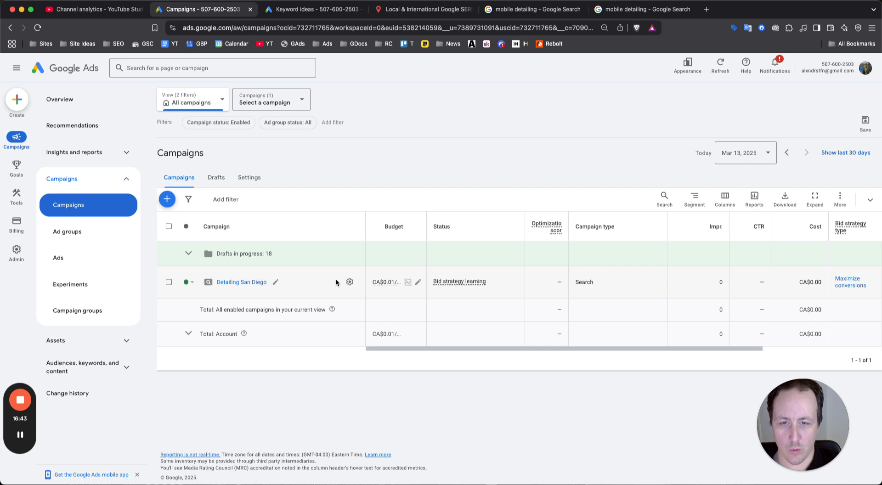
# - Switch the Detailing San Diego campaign's bidding to the directly selected Manual CPC strategy, save it and close the settings
pyautogui.click(349, 283)
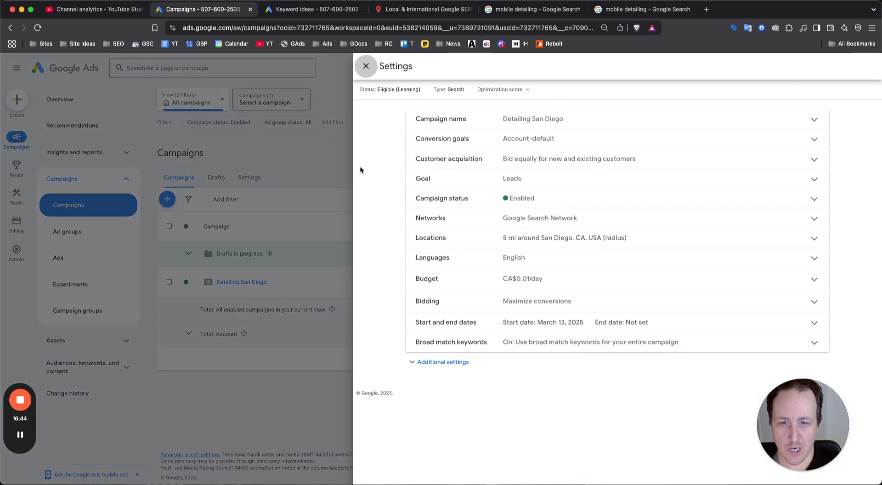
pyautogui.click(533, 303)
pyautogui.click(536, 342)
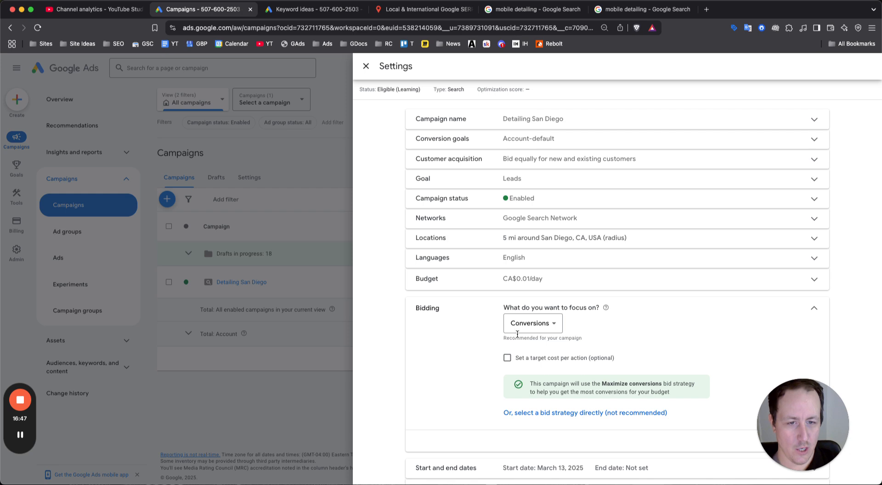
pyautogui.scroll(-2, 591, 366)
pyautogui.click(549, 351)
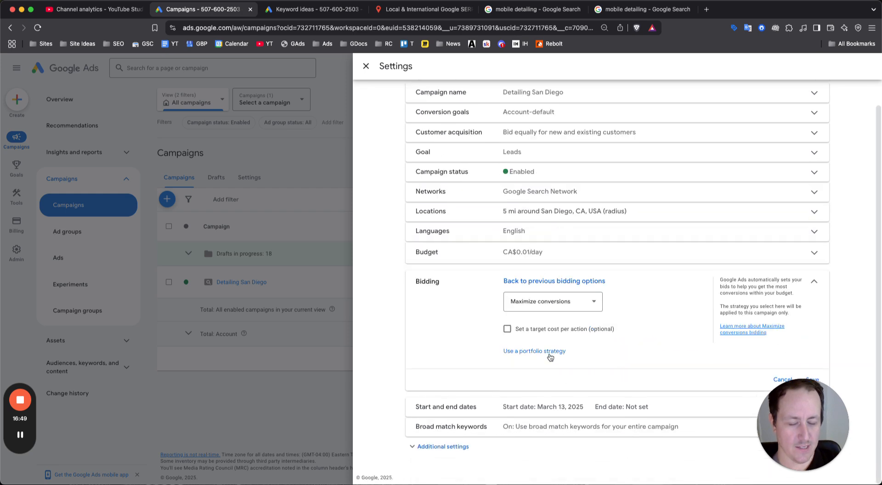
pyautogui.click(531, 303)
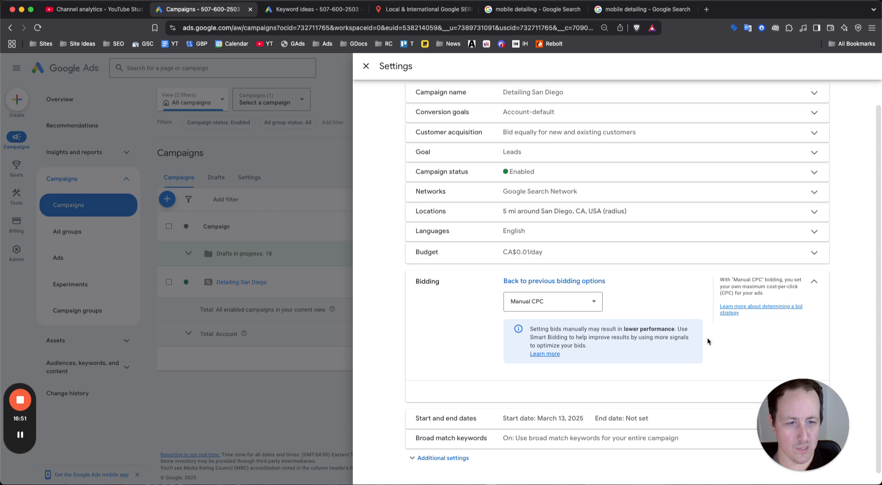
pyautogui.scroll(-1, 707, 339)
pyautogui.click(802, 407)
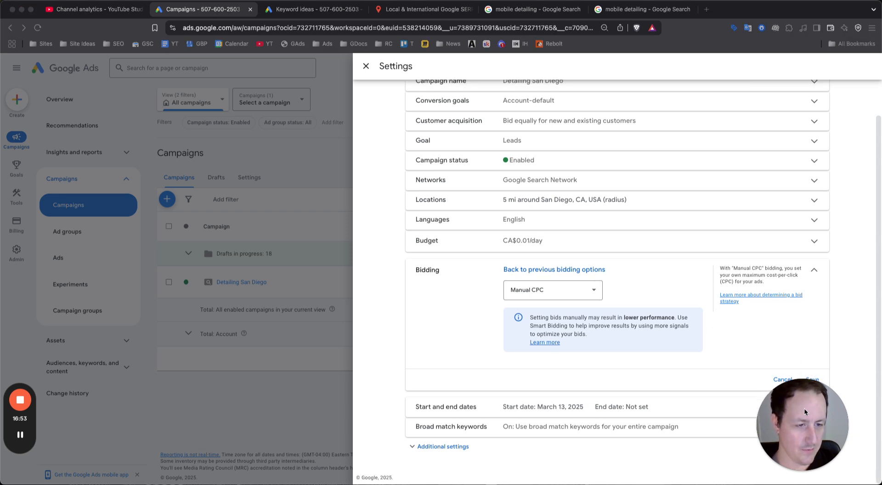
pyautogui.moveTo(804, 407); pyautogui.dragTo(766, 408)
pyautogui.click(813, 380)
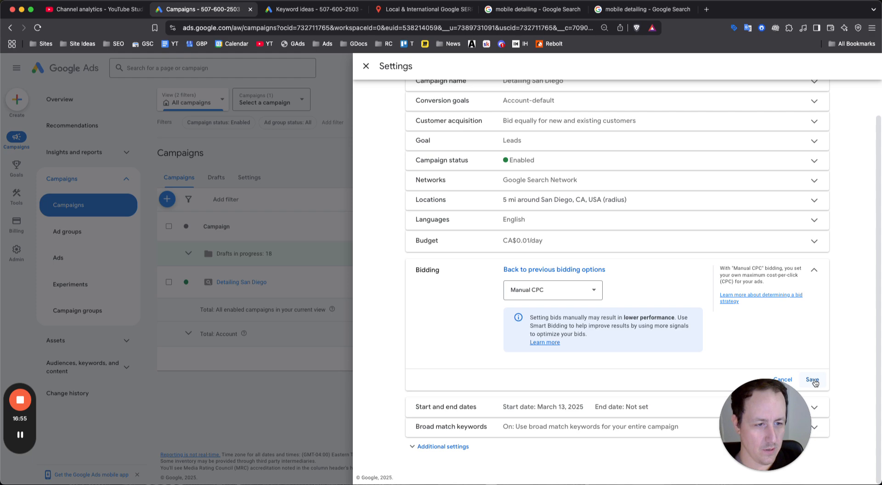
pyautogui.click(498, 300)
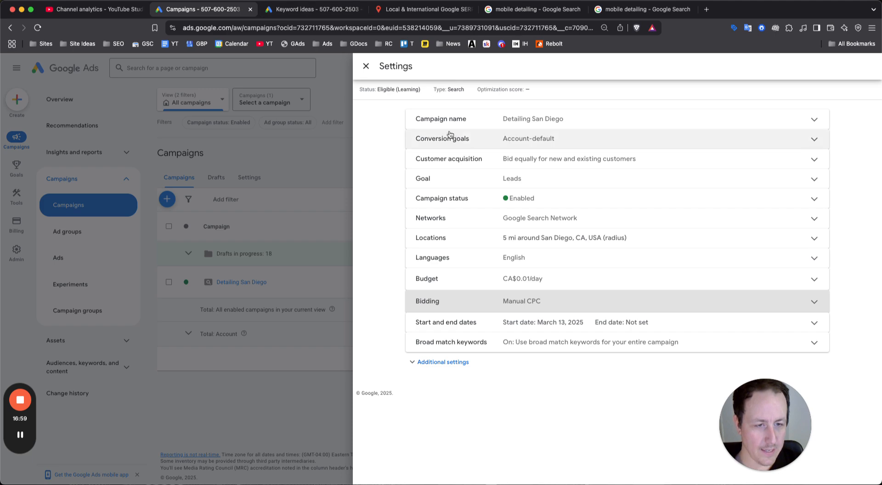
pyautogui.click(366, 66)
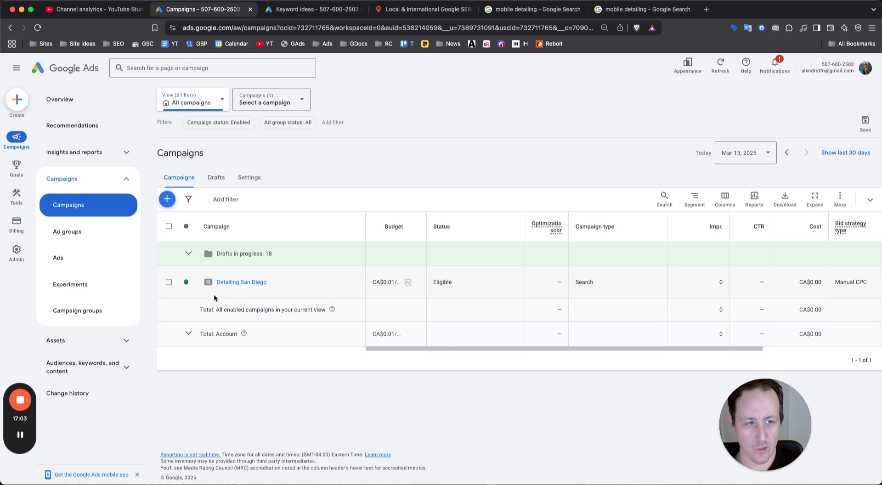
# - Open the campaign's refreshed ad groups and set the Mobile Detailing group's default max. CPC to CA$5.00, confirming the large increase
pyautogui.click(232, 282)
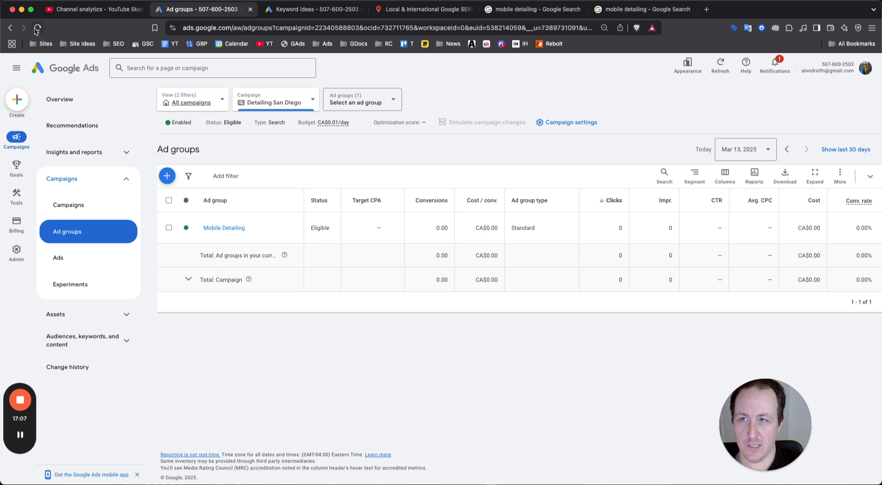
pyautogui.click(37, 28)
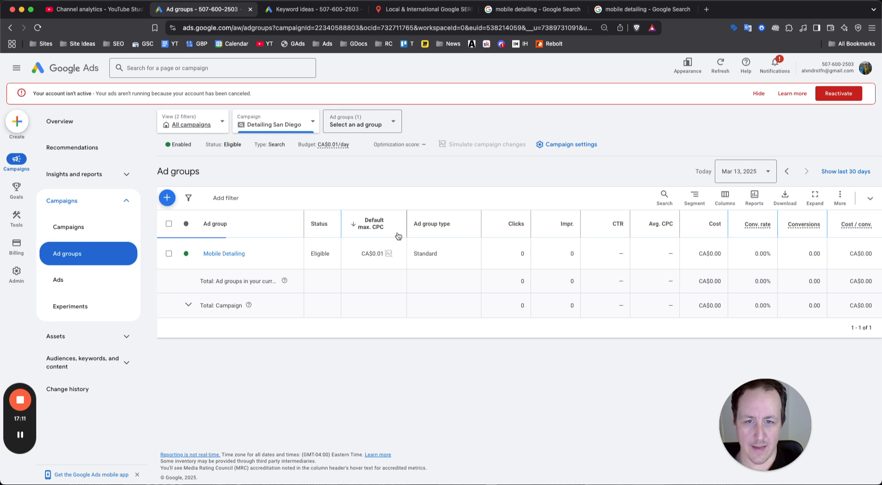
pyautogui.click(398, 254)
pyautogui.press('BackSpace')
pyautogui.press('BackSpace')
pyautogui.press('BackSpace')
pyautogui.press('BackSpace')
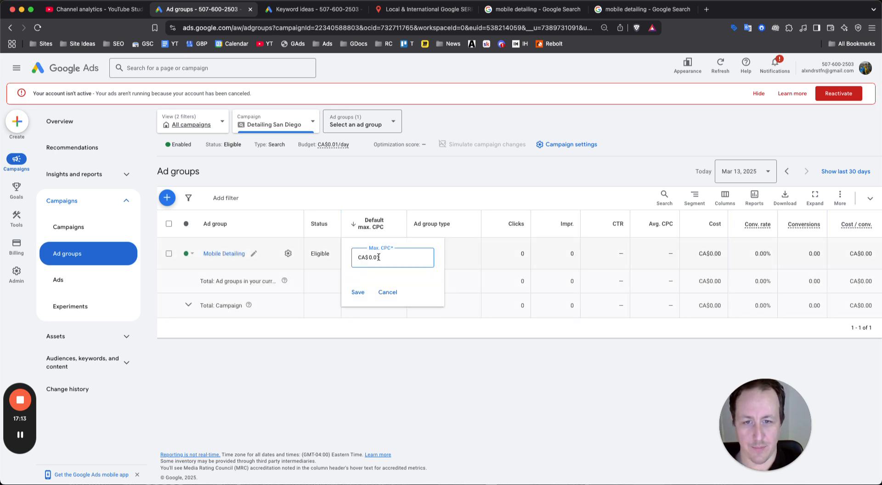
pyautogui.write('5')
pyautogui.click(357, 298)
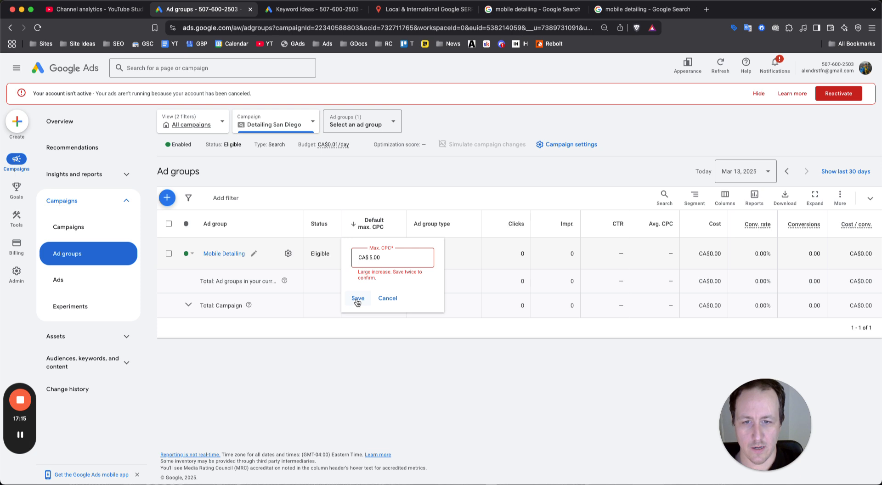
pyautogui.click(357, 298)
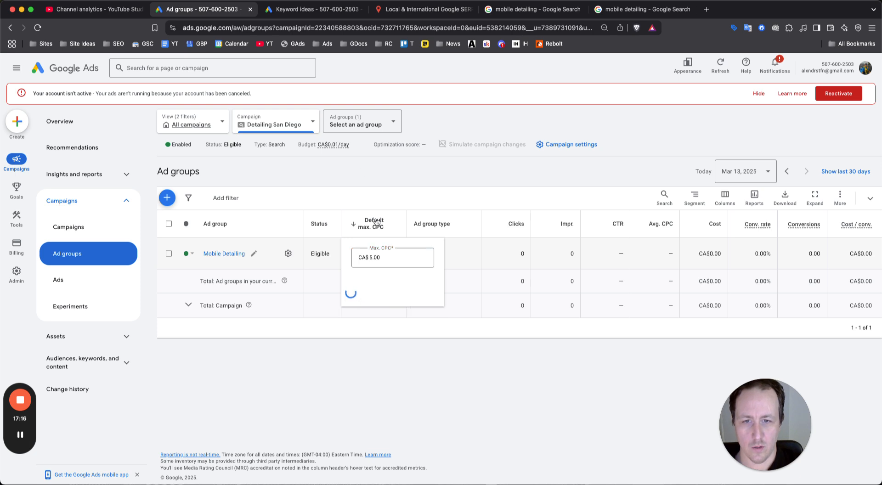
# - Compare the top of page bid ranges of the mobile detailing keyword ideas in Keyword Planner and return to the ad groups
pyautogui.click(317, 9)
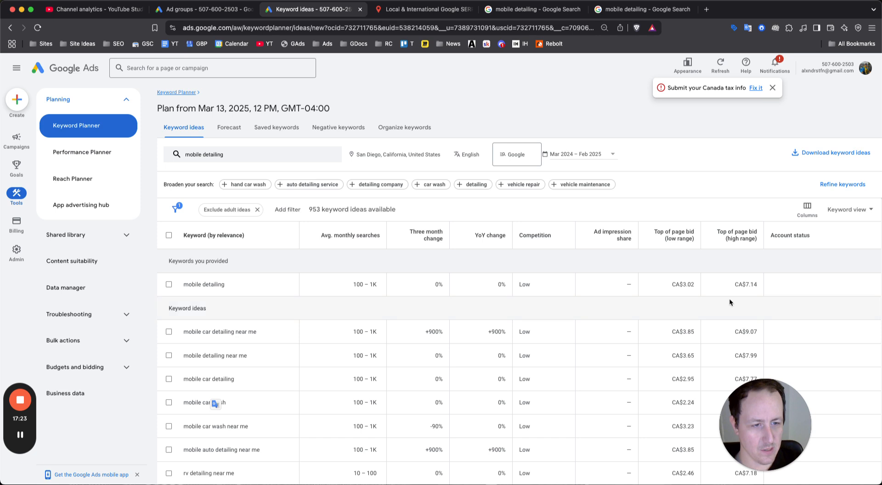
pyautogui.scroll(-2, 773, 355)
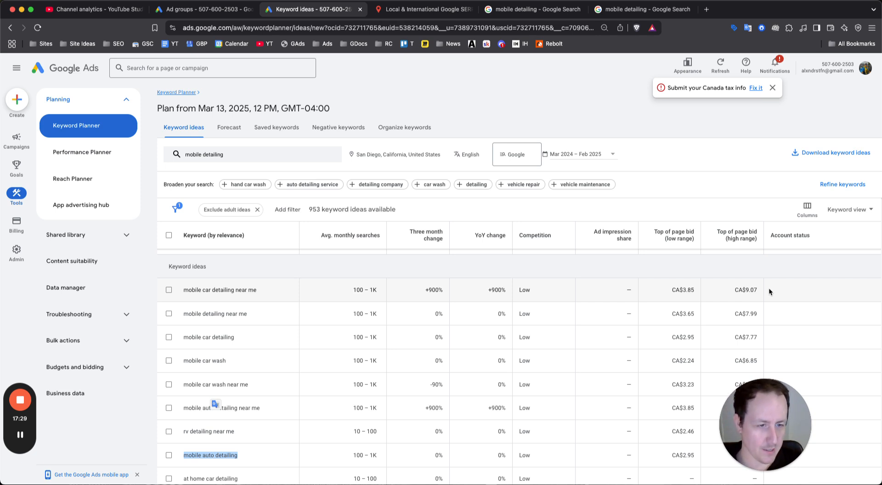
pyautogui.moveTo(764, 421); pyautogui.dragTo(815, 420)
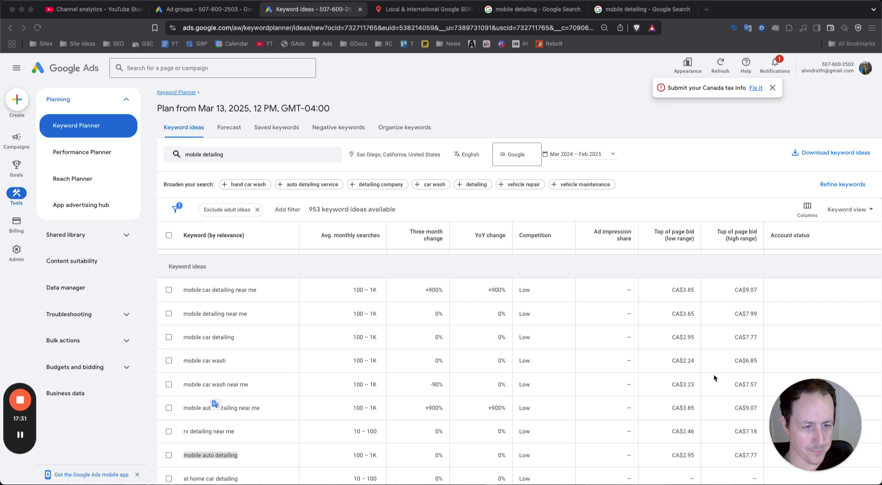
pyautogui.scroll(2, 749, 363)
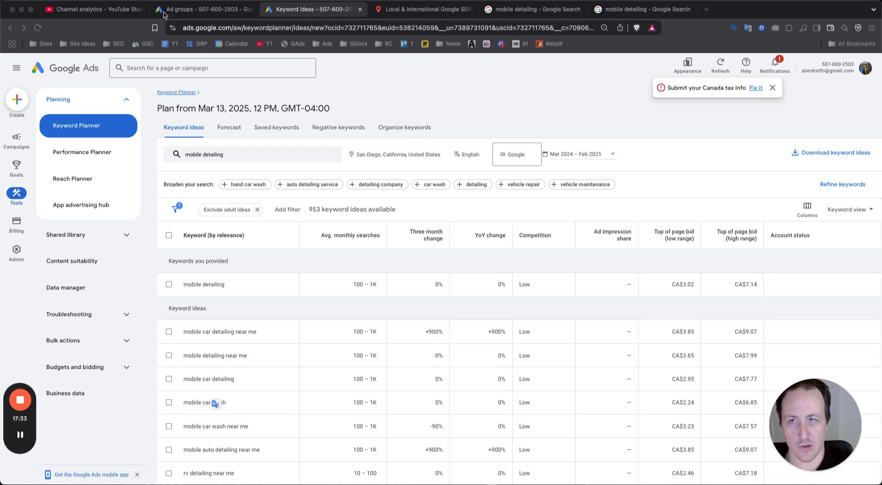
pyautogui.click(202, 9)
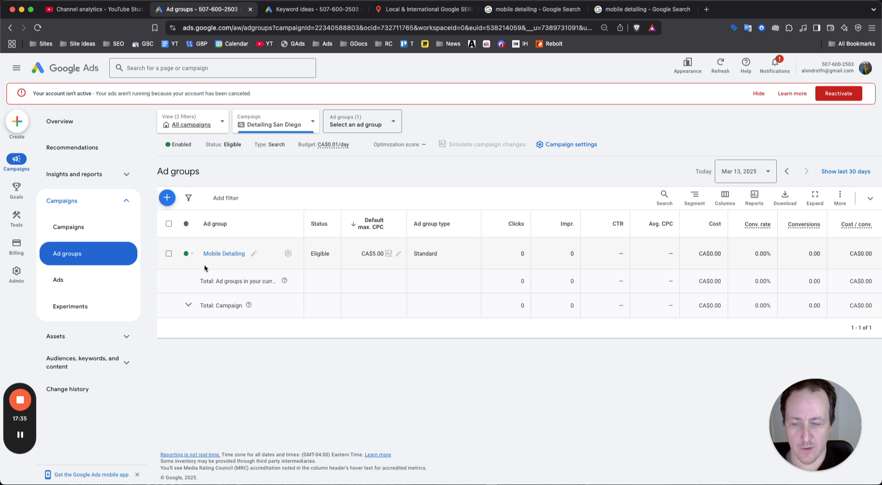
# - Set a keyword-specific max. CPC of CA$8 for mobile car detailing, mobile auto detailing and mobile detailing in the Mobile Detailing ad group
pyautogui.click(216, 254)
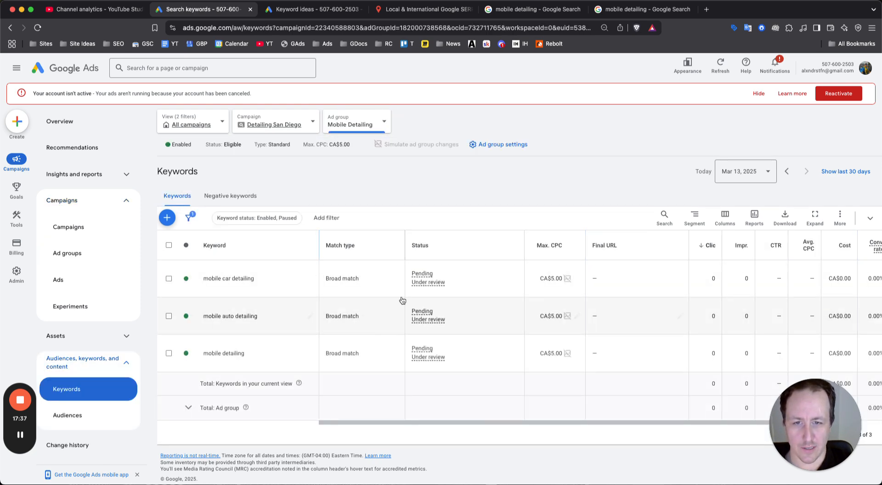
pyautogui.click(573, 278)
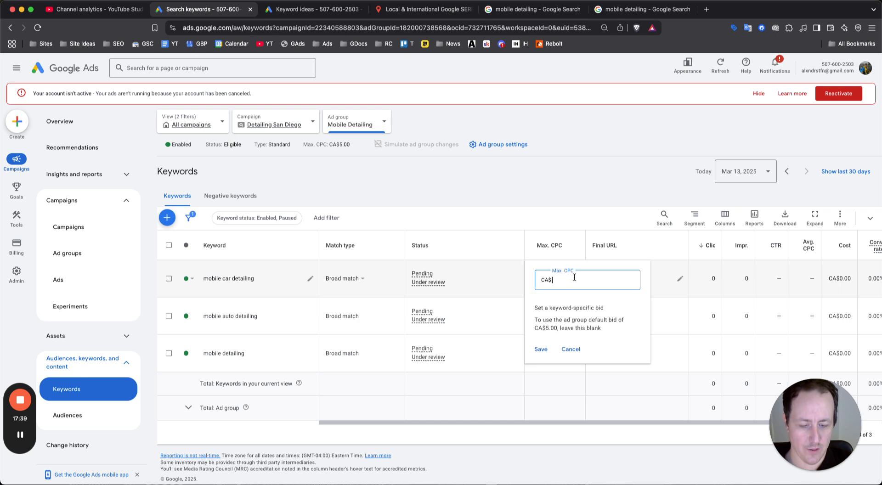
pyautogui.write('8')
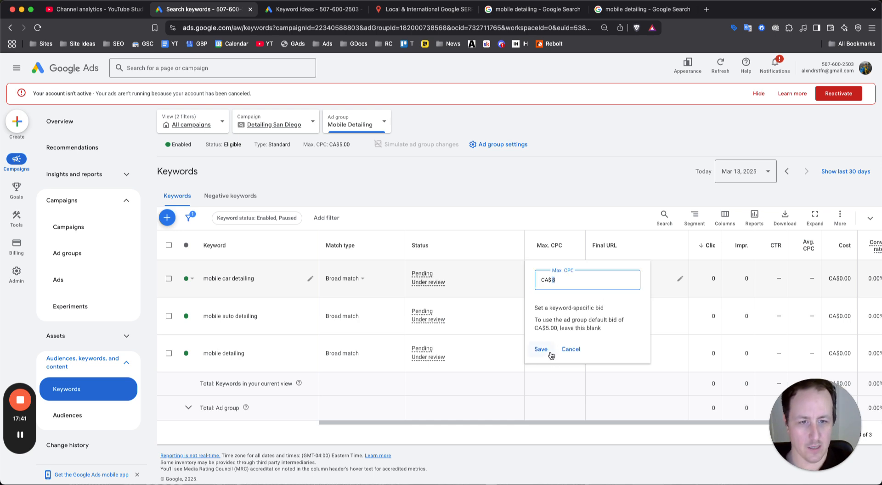
pyautogui.click(545, 350)
pyautogui.click(573, 315)
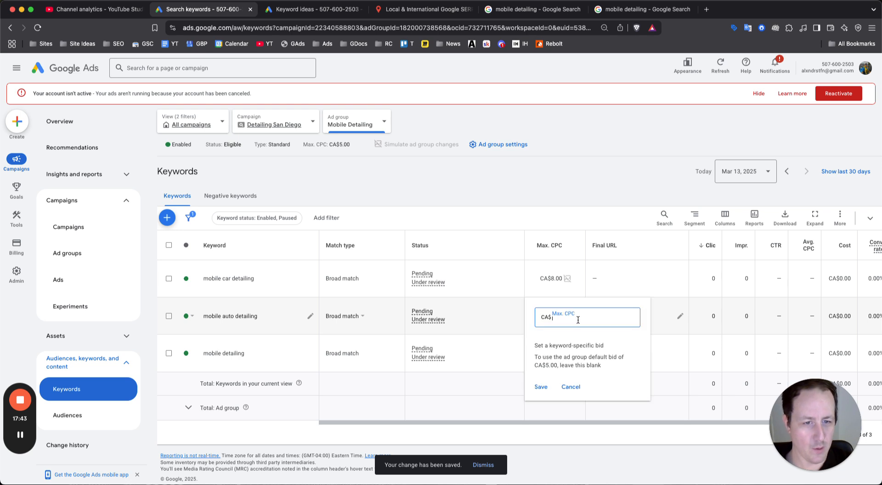
pyautogui.write('8')
pyautogui.click(536, 387)
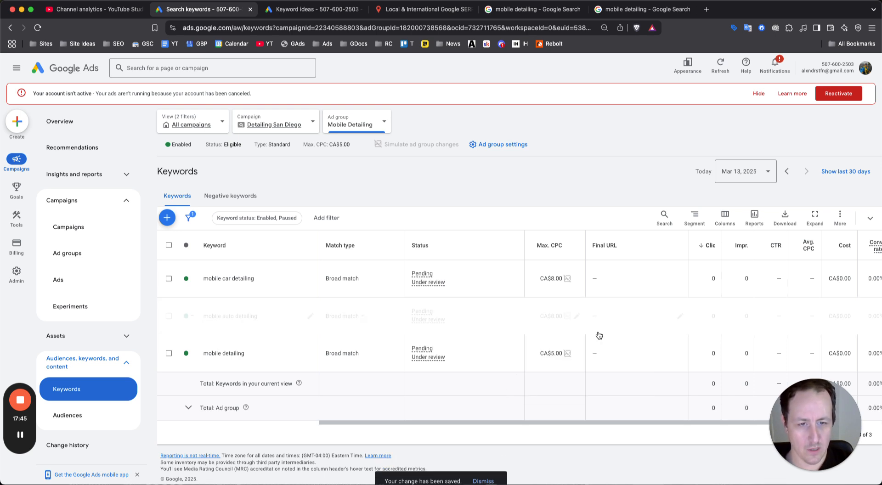
pyautogui.click(566, 353)
pyautogui.write('8')
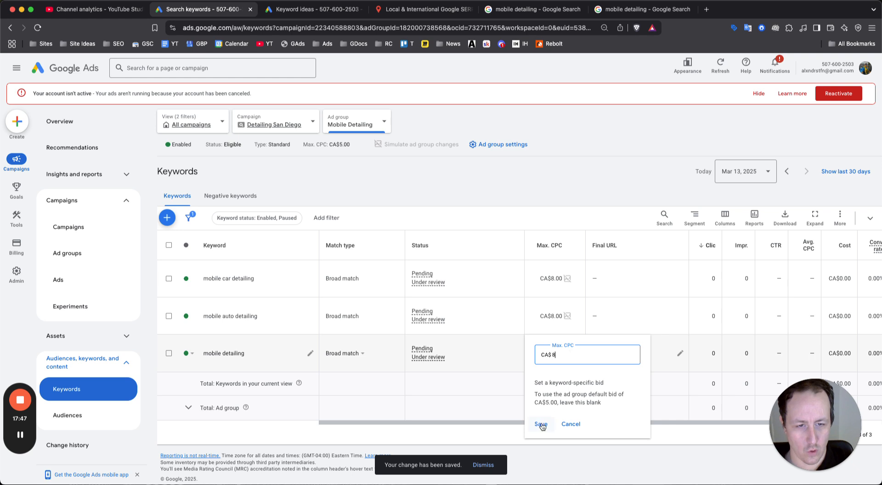
pyautogui.click(541, 423)
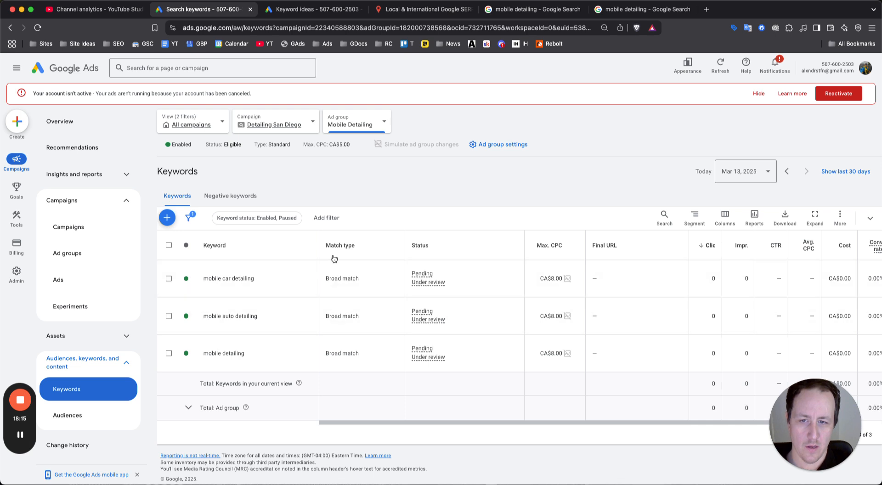
# - Change the match type of all three keywords in the ad group to exact match
pyautogui.click(351, 279)
pyautogui.click(328, 316)
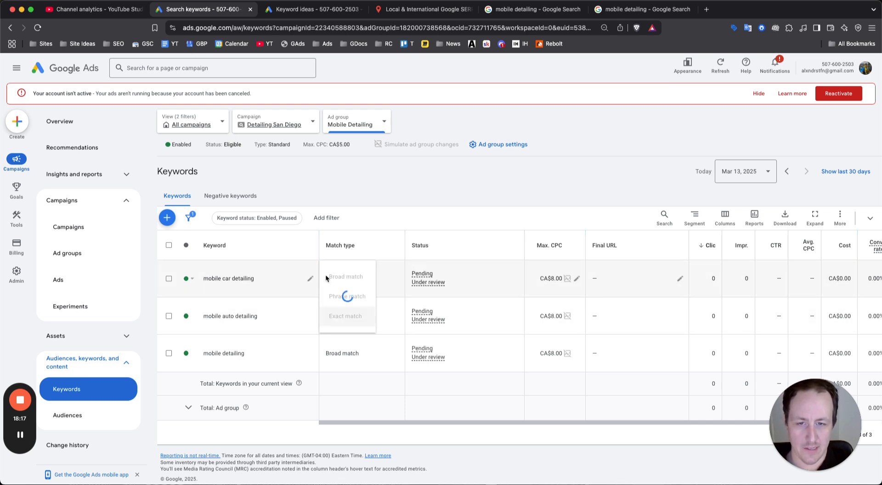
pyautogui.click(342, 332)
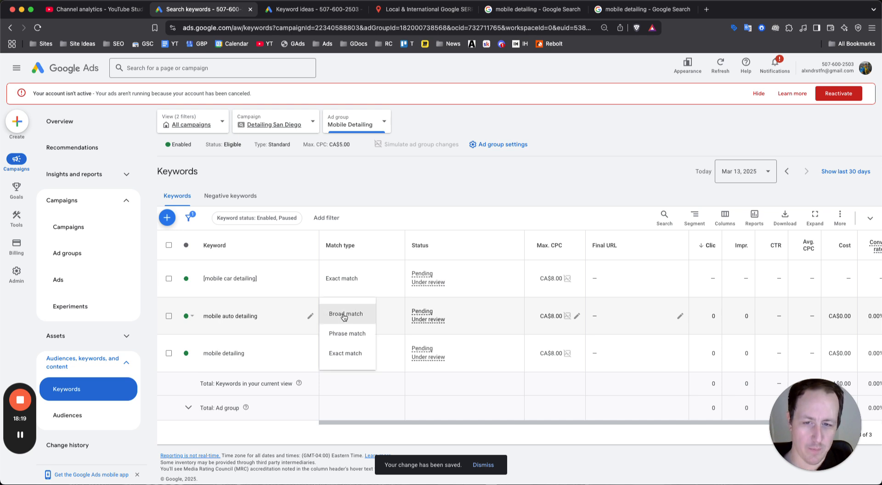
pyautogui.click(330, 351)
pyautogui.click(334, 356)
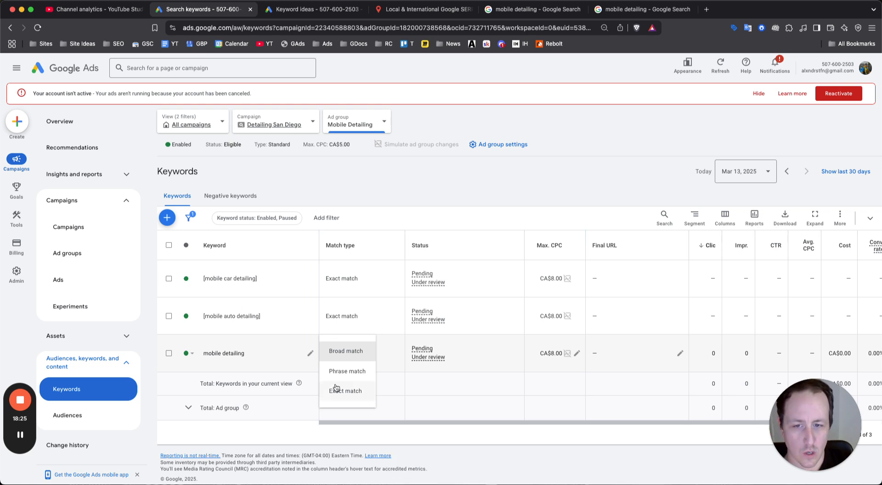
pyautogui.click(328, 401)
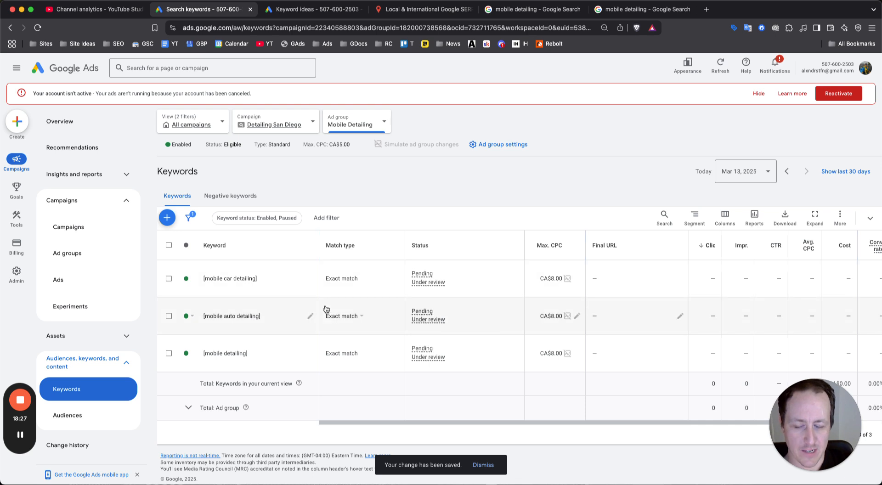
# - Add the keyword "mobile detailing san diego" to the ad group as a phrase match with a max. CPC of CA$8.00
pyautogui.click(167, 218)
pyautogui.click(279, 273)
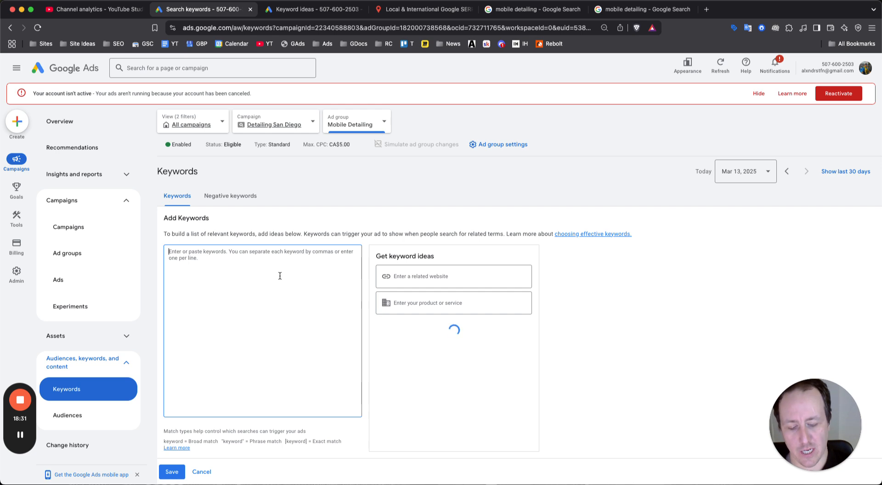
pyautogui.write('mobile detailing')
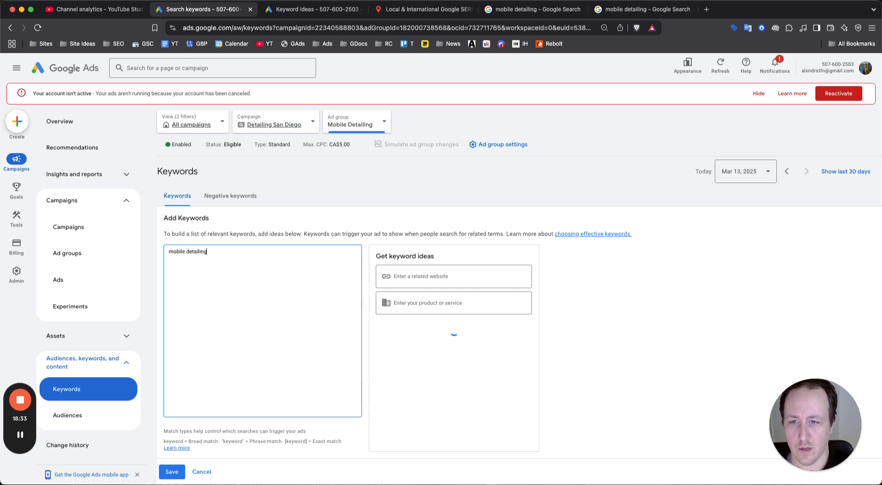
pyautogui.write(' san diego')
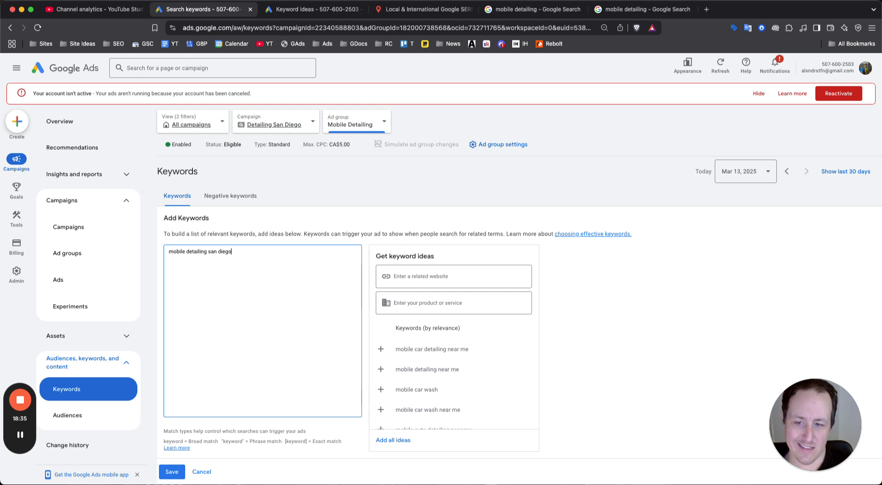
pyautogui.click(172, 469)
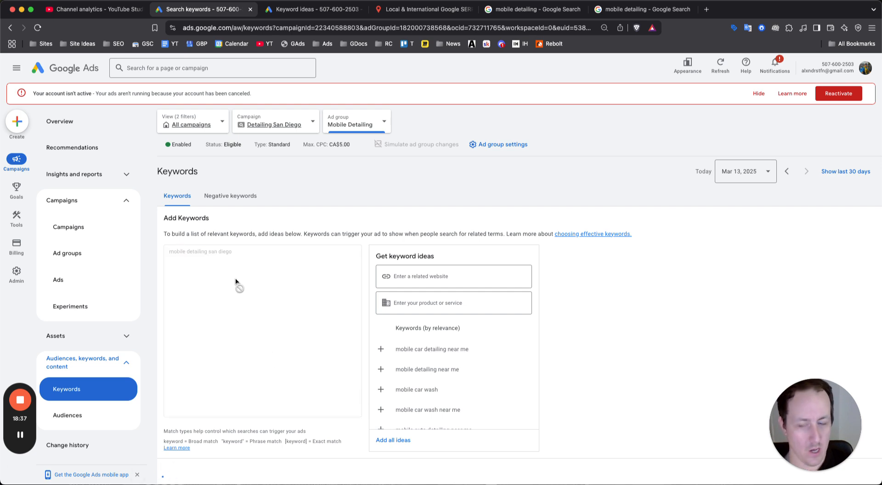
pyautogui.click(349, 280)
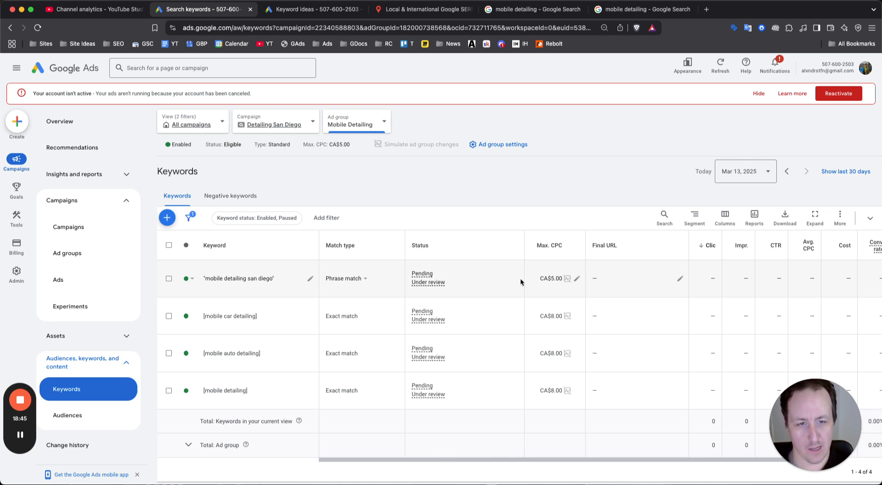
pyautogui.click(576, 278)
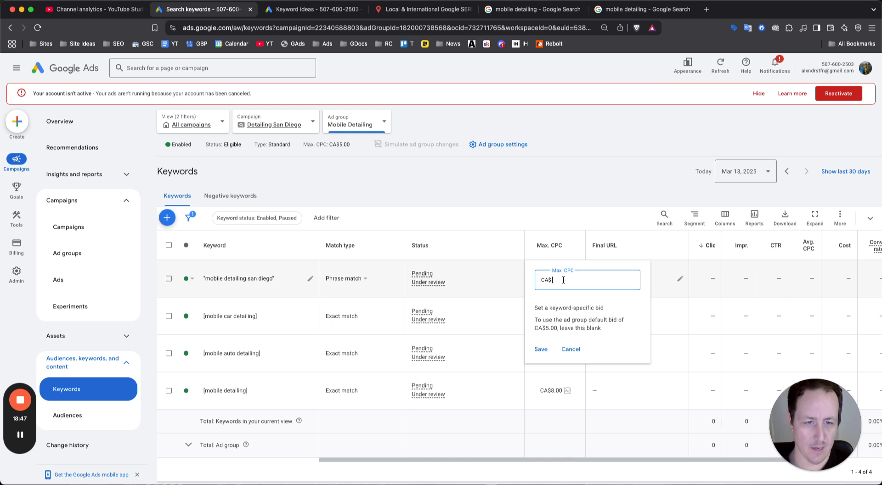
pyautogui.click(538, 349)
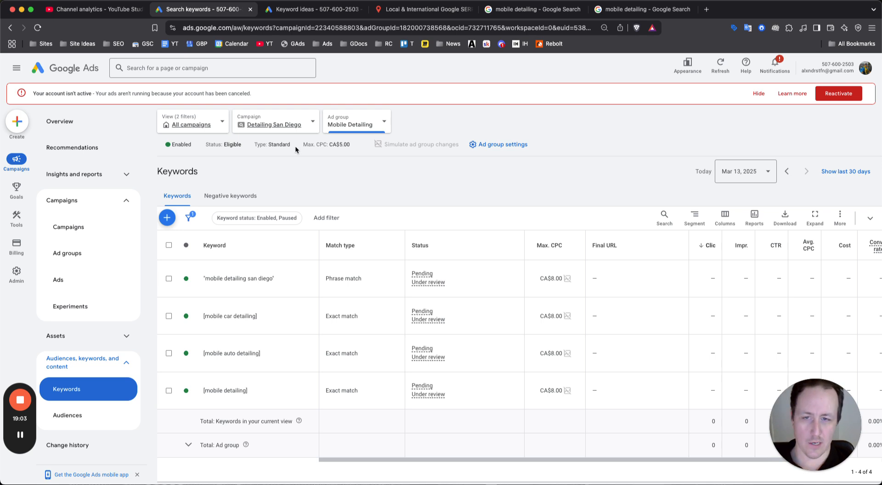
# - Return to the campaign list and pause the Detailing San Diego campaign
pyautogui.click(77, 224)
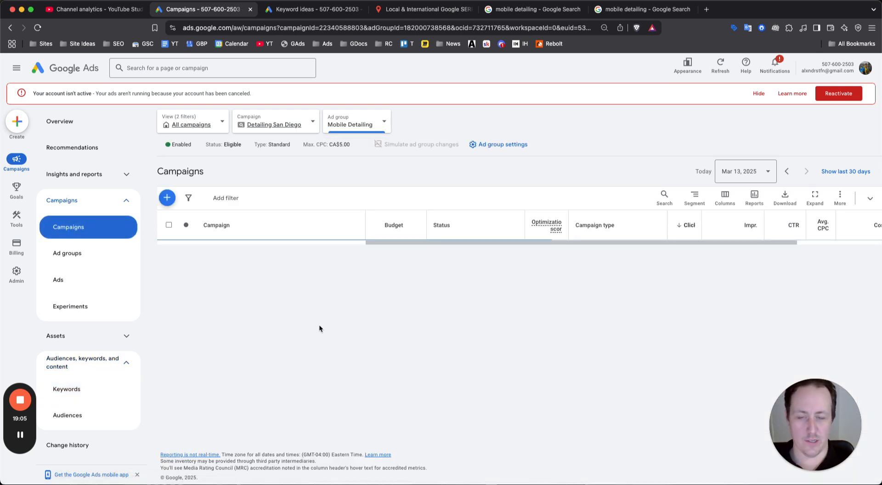
pyautogui.click(186, 256)
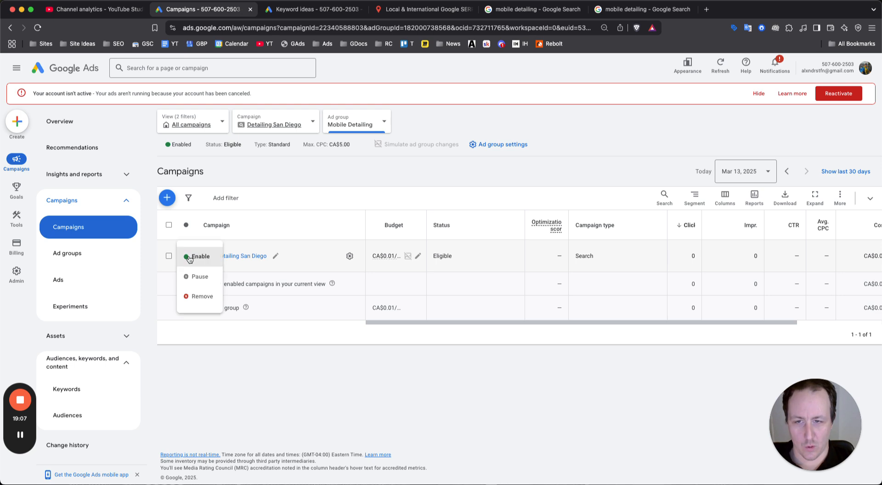
pyautogui.click(200, 276)
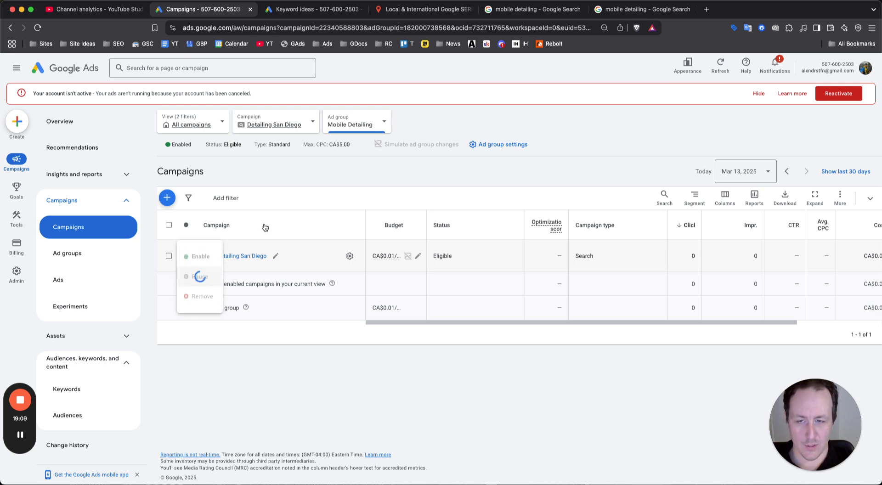